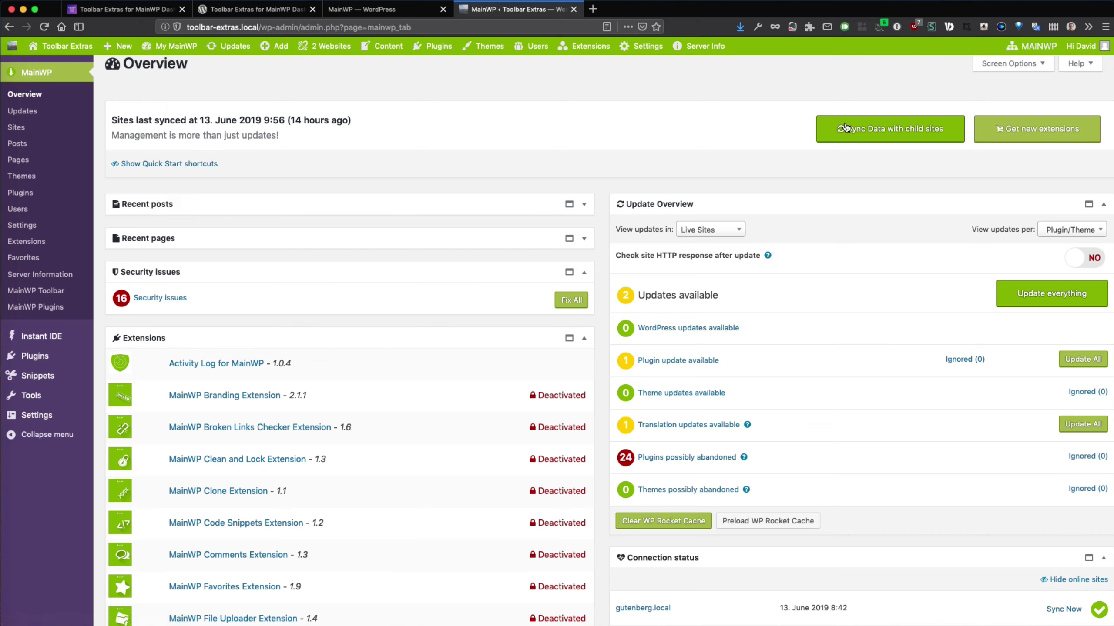
- Review the Toolbar Extras for MainWP Dashboard add-on page and its description on toolbarextras.com
mouse_move(322, 50)
click(149, 15)
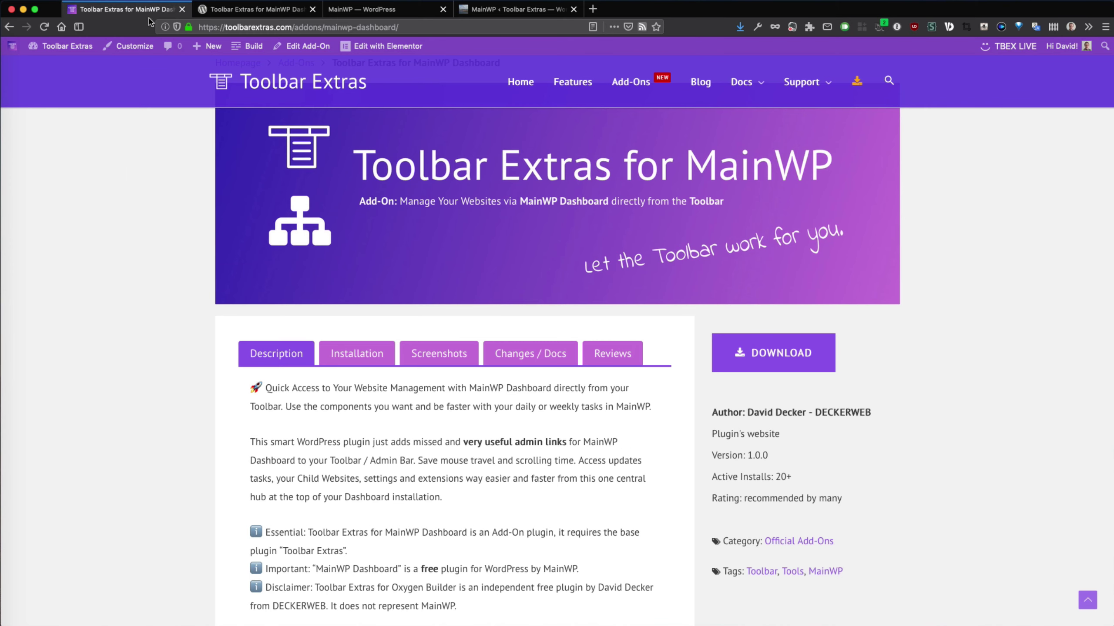
scroll(184, 349, up, 4)
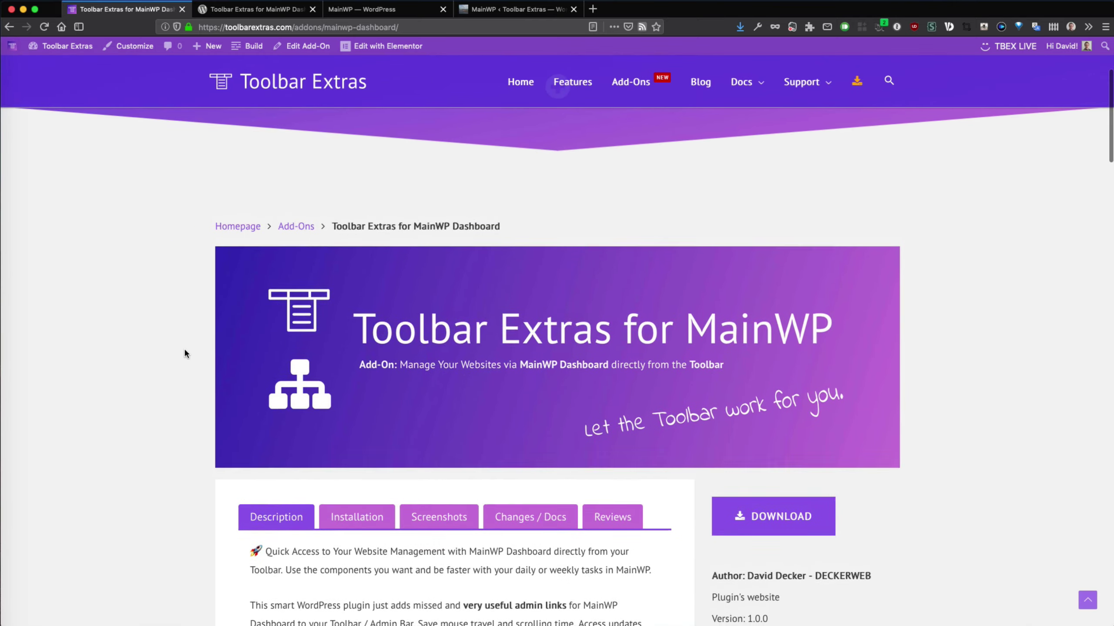
scroll(184, 348, up, 4)
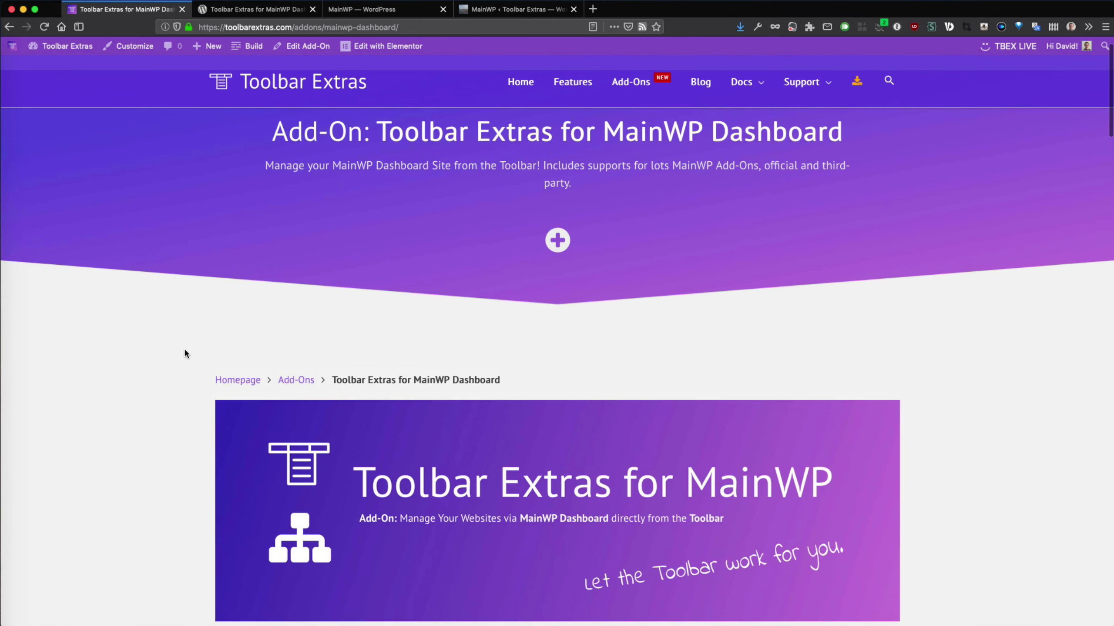
scroll(184, 354, up, 1)
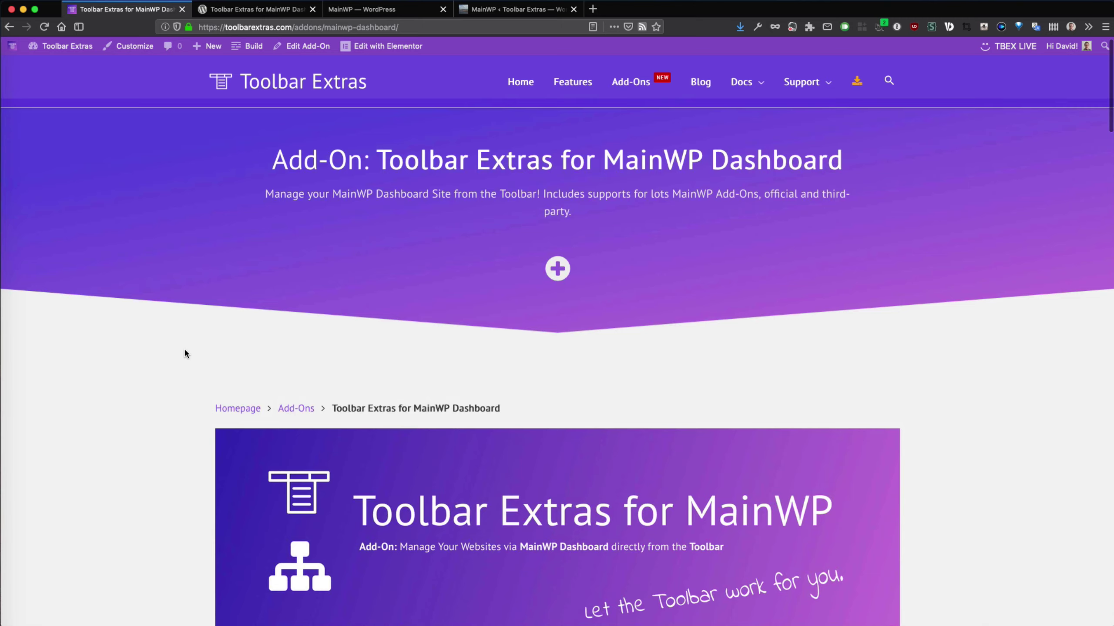
scroll(184, 354, down, 8)
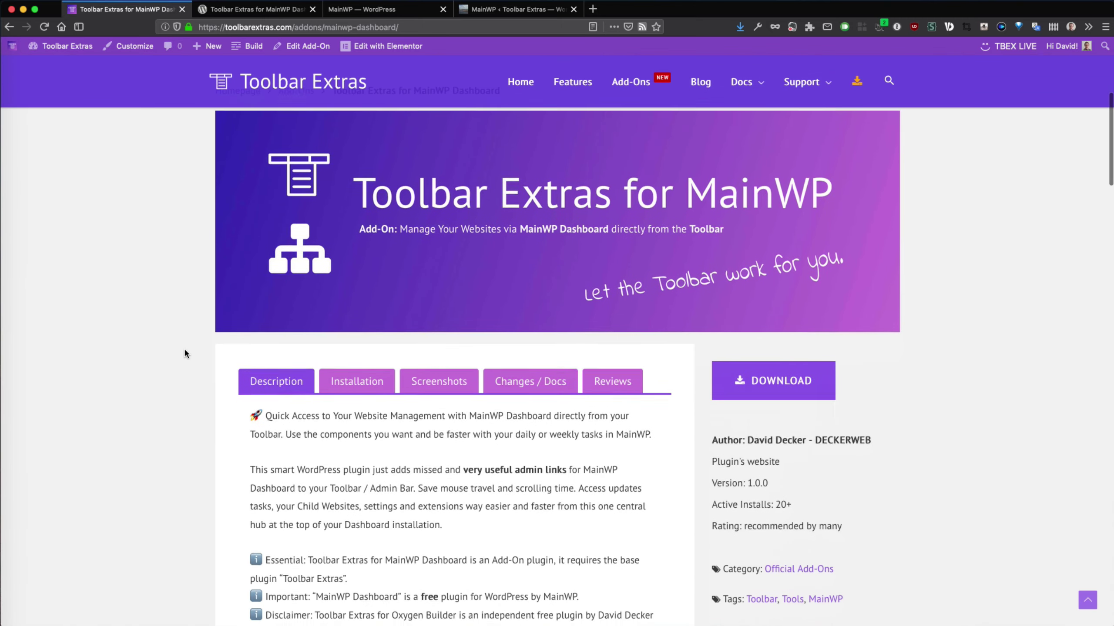
scroll(184, 354, up, 1)
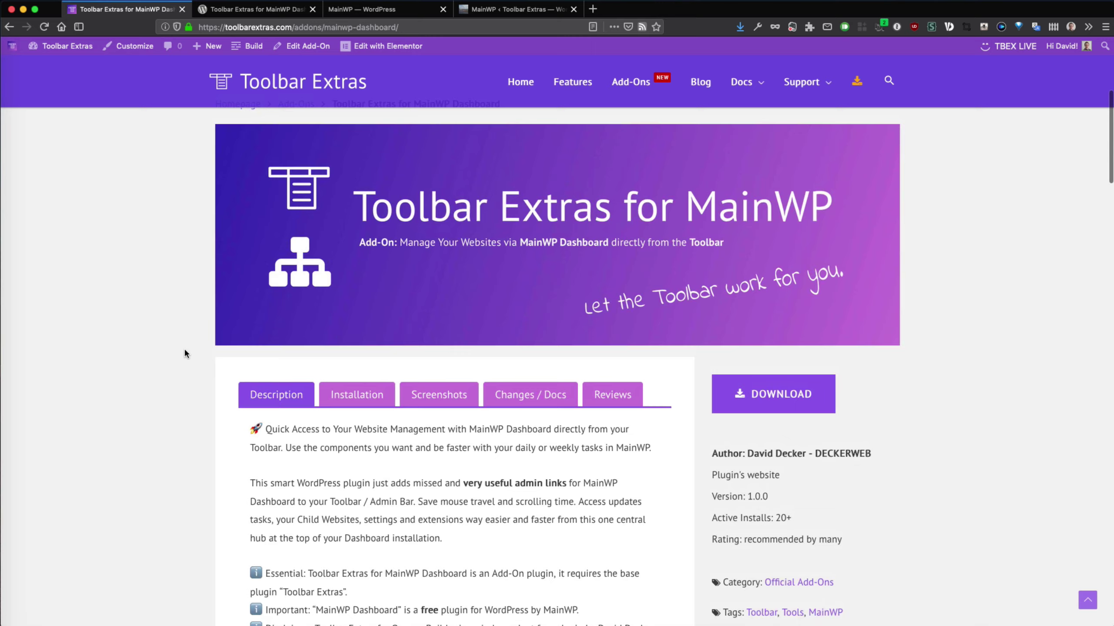
scroll(185, 354, up, 1)
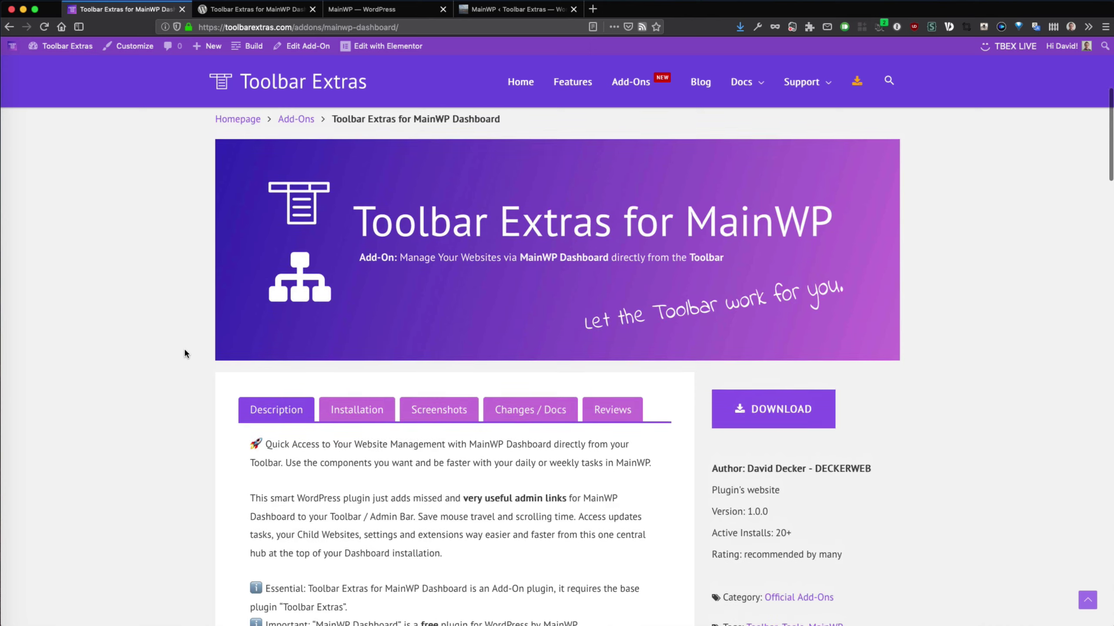
scroll(184, 351, down, 3)
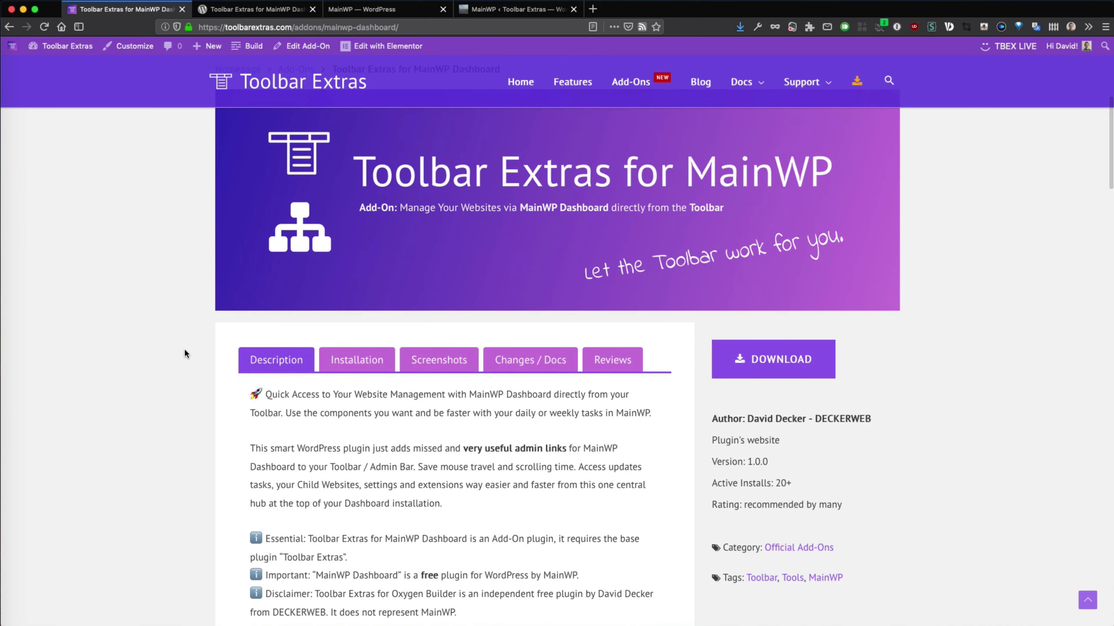
scroll(184, 354, down, 1)
scroll(184, 354, up, 2)
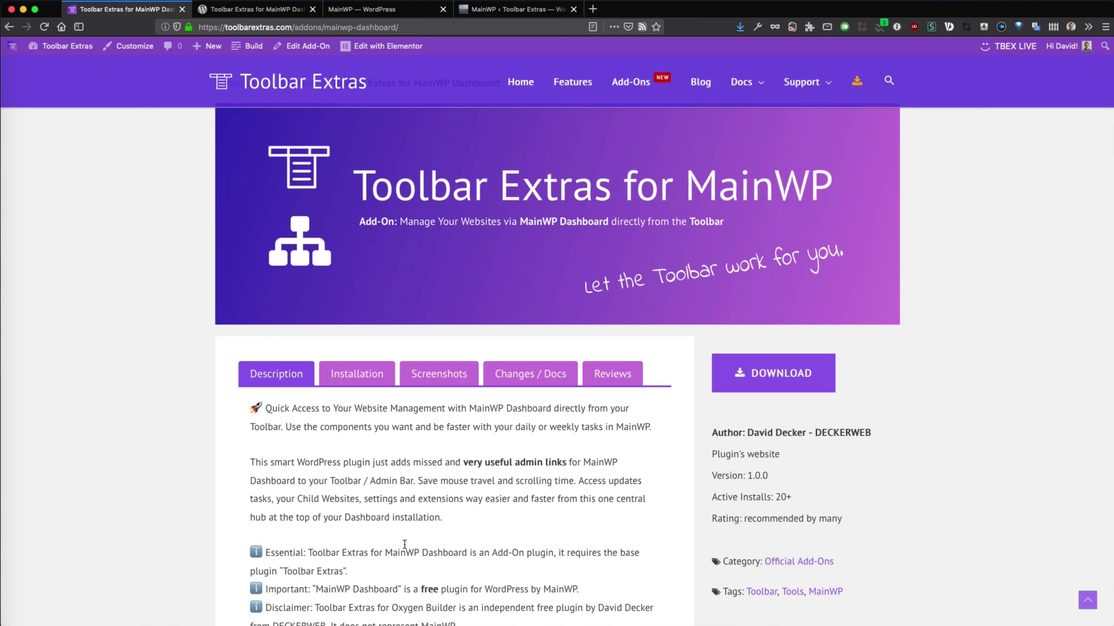
- Look over the Toolbar Extras for MainWP Dashboard plugin page on WordPress.org
click(291, 16)
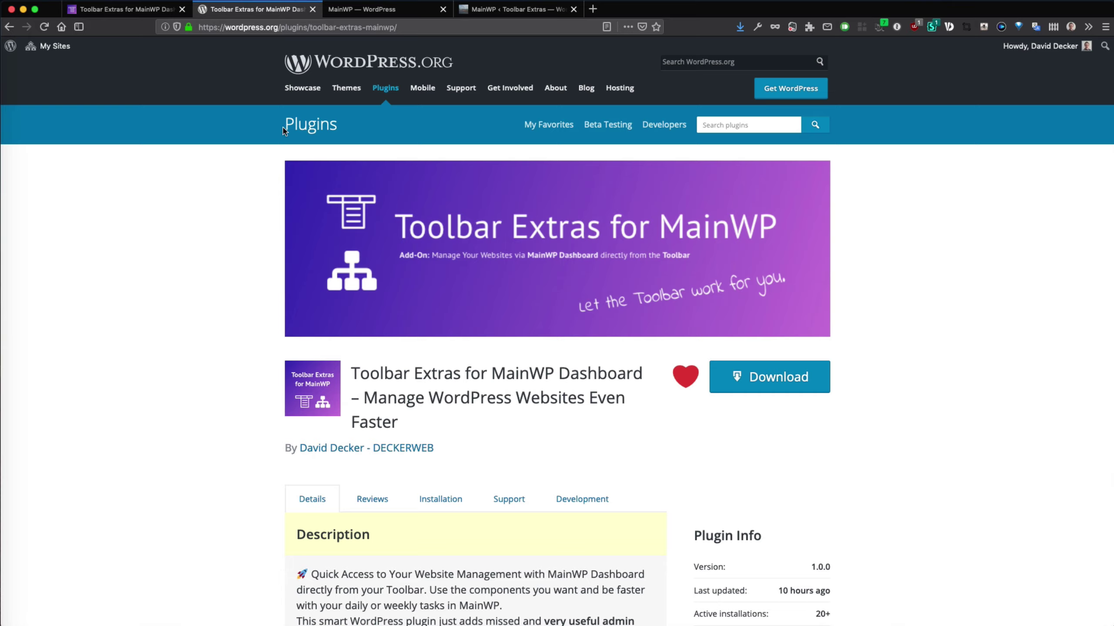
scroll(472, 472, down, 3)
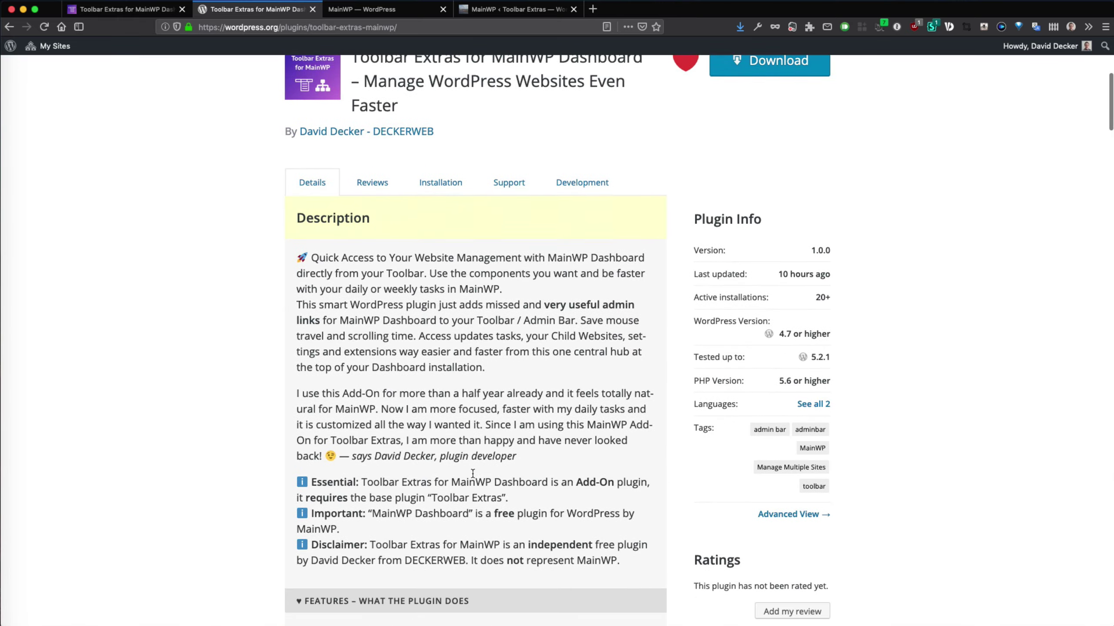
scroll(472, 473, up, 3)
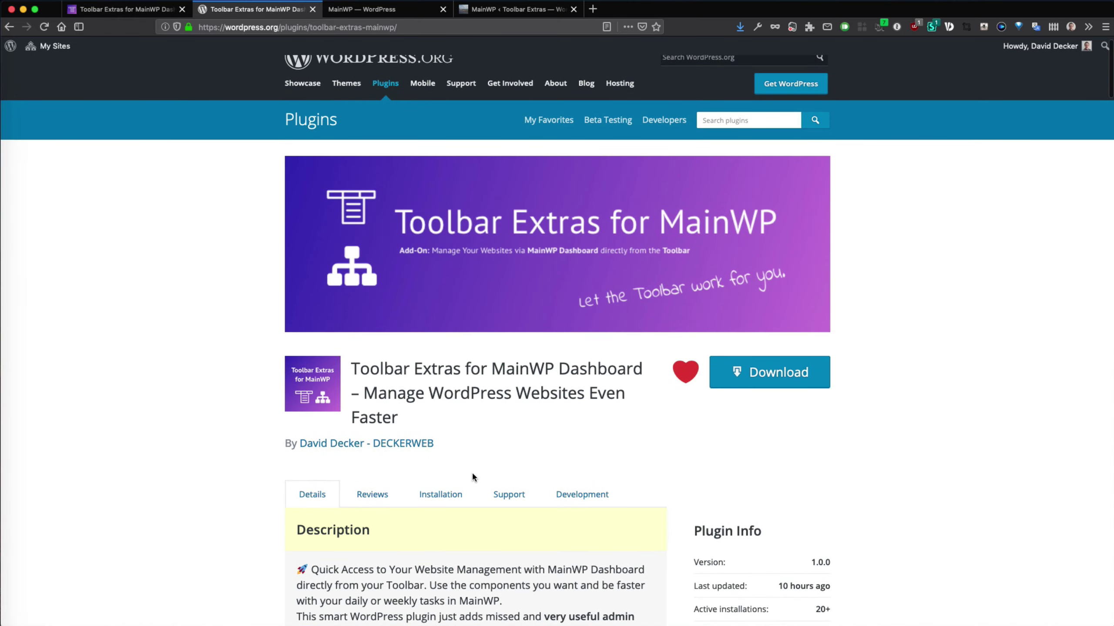
scroll(836, 440, down, 1)
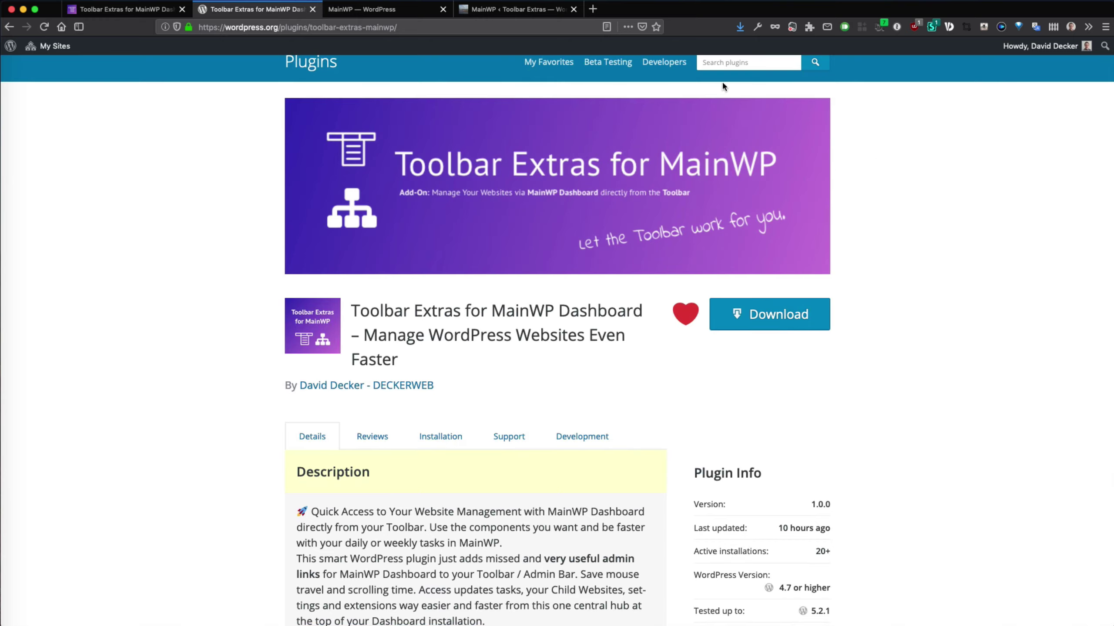
- View the MainWP overview on mainwp.local, and examine the Websites toolbar entries on toolbar-extras.local
click(412, 14)
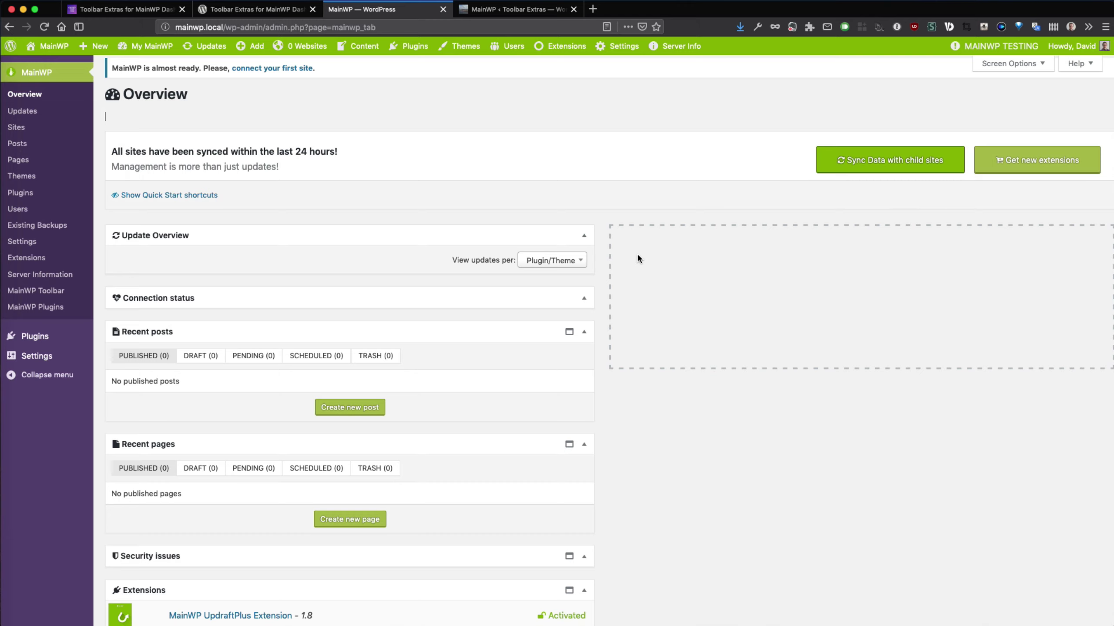
click(517, 16)
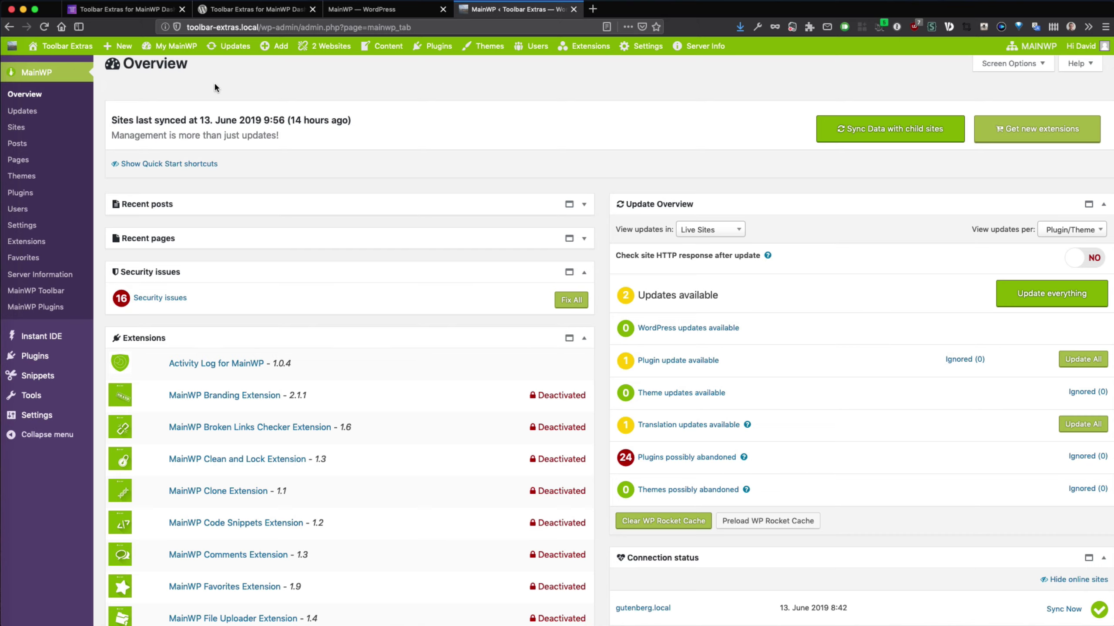
mouse_move(184, 56)
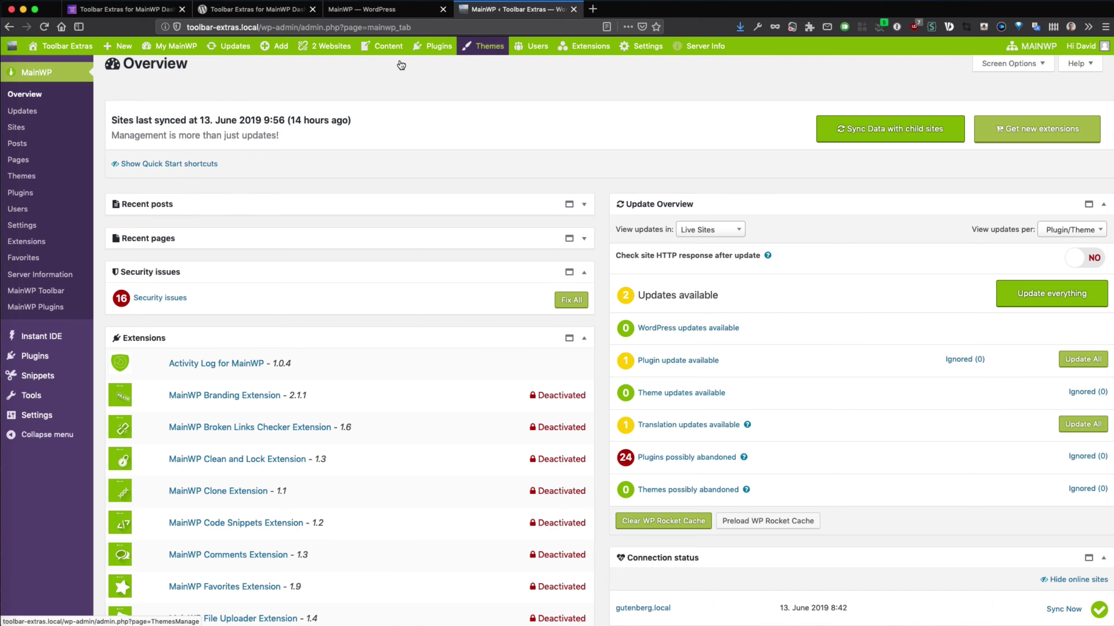
mouse_move(327, 53)
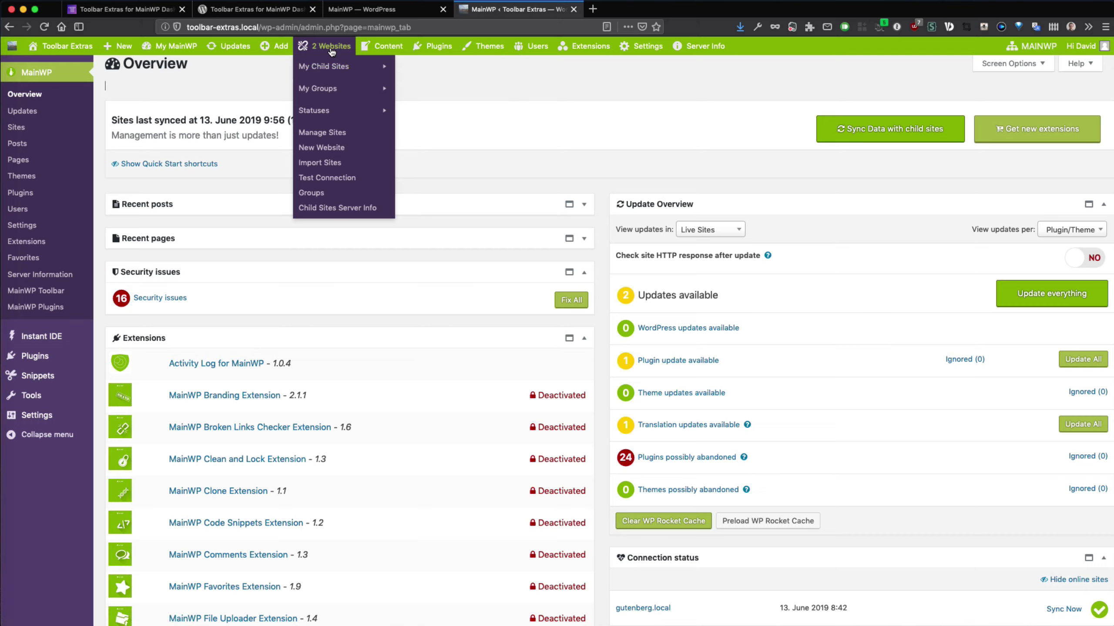
mouse_move(370, 71)
mouse_move(429, 80)
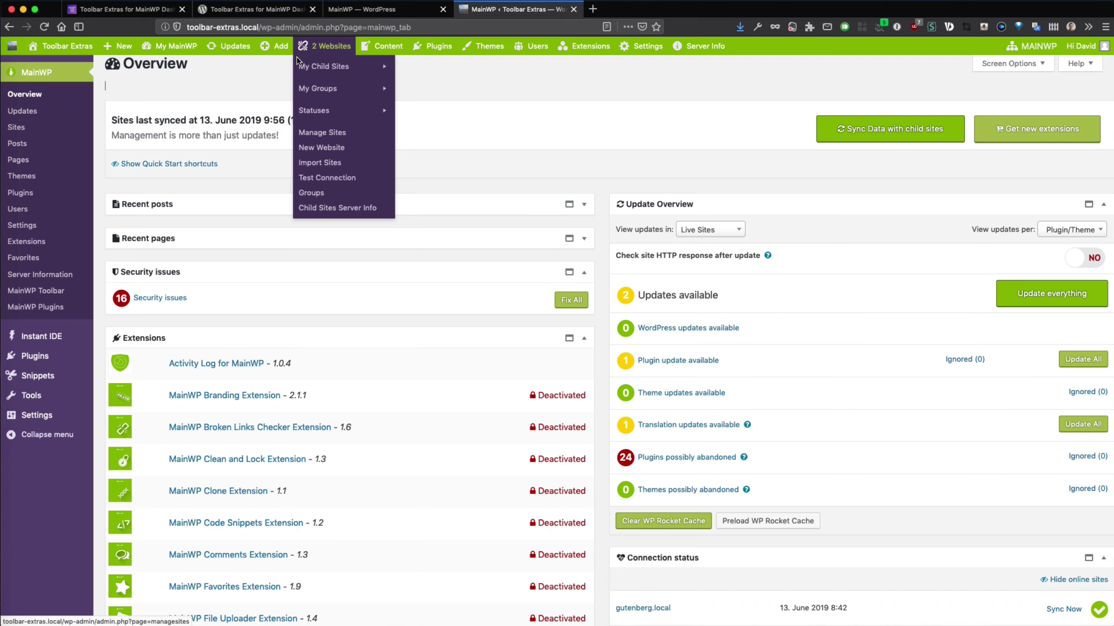
- Open the Manage in MainWP page of the child site gutenberg.local in a new browser tab
mouse_move(321, 71)
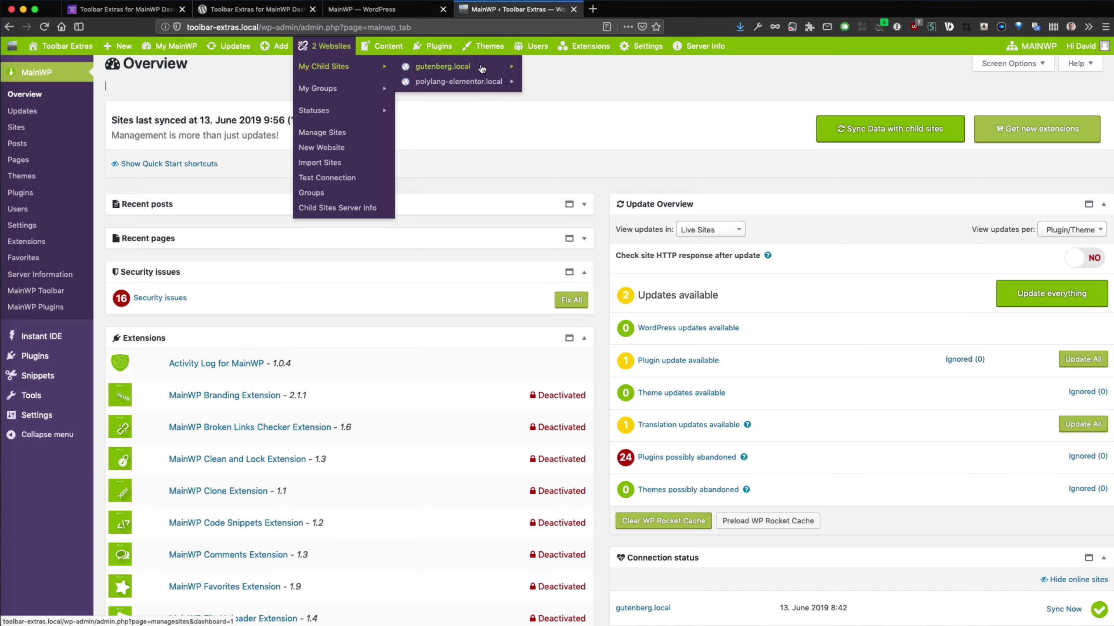
mouse_move(482, 69)
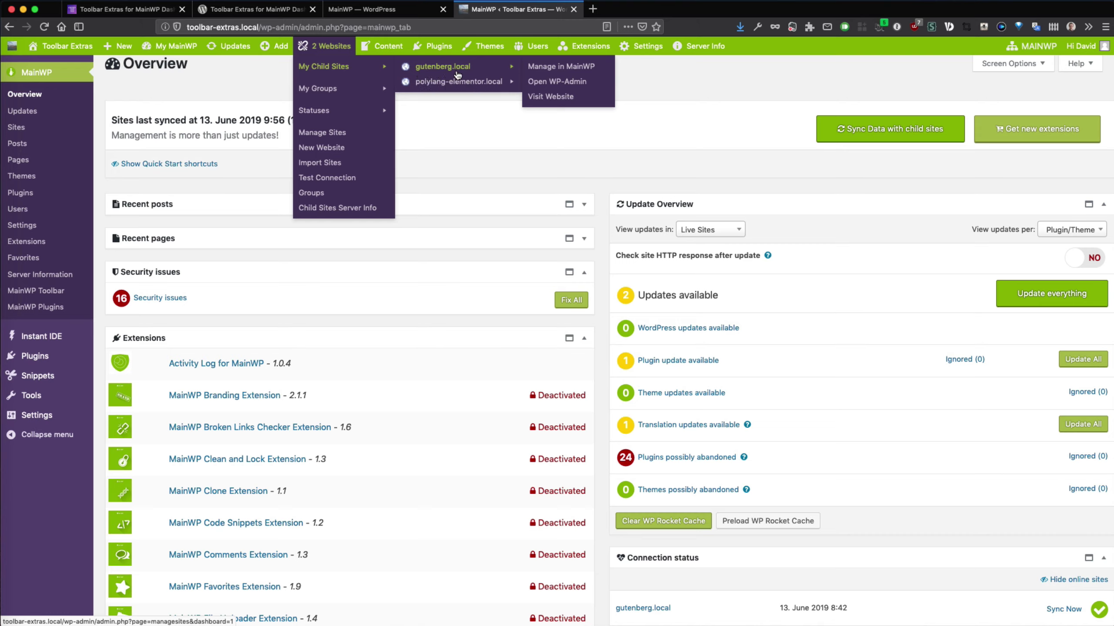
right_click(542, 73)
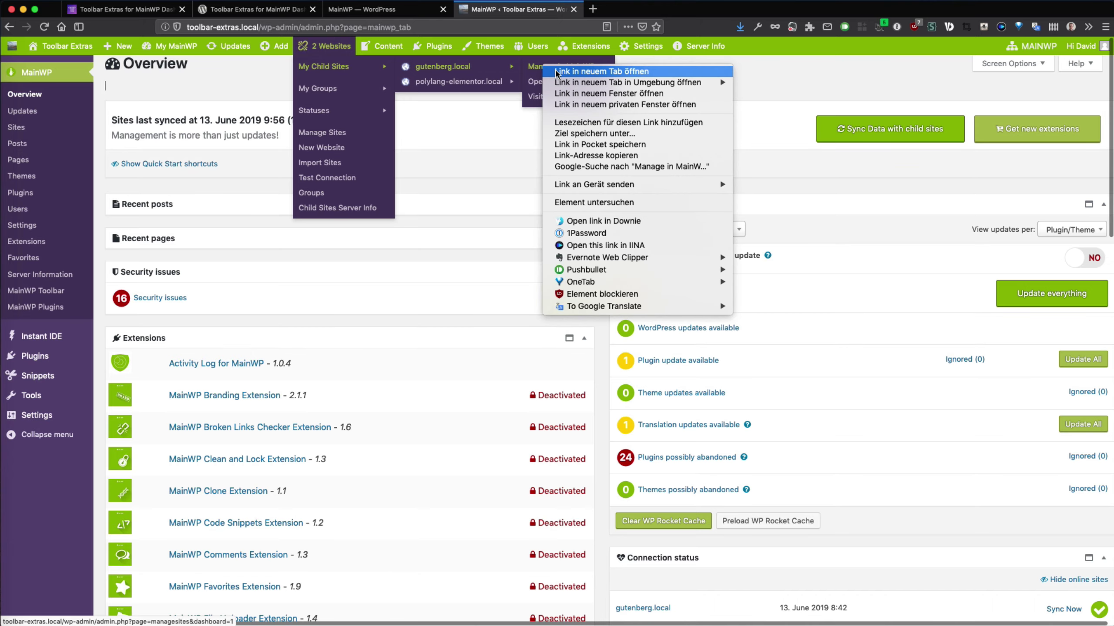
click(551, 80)
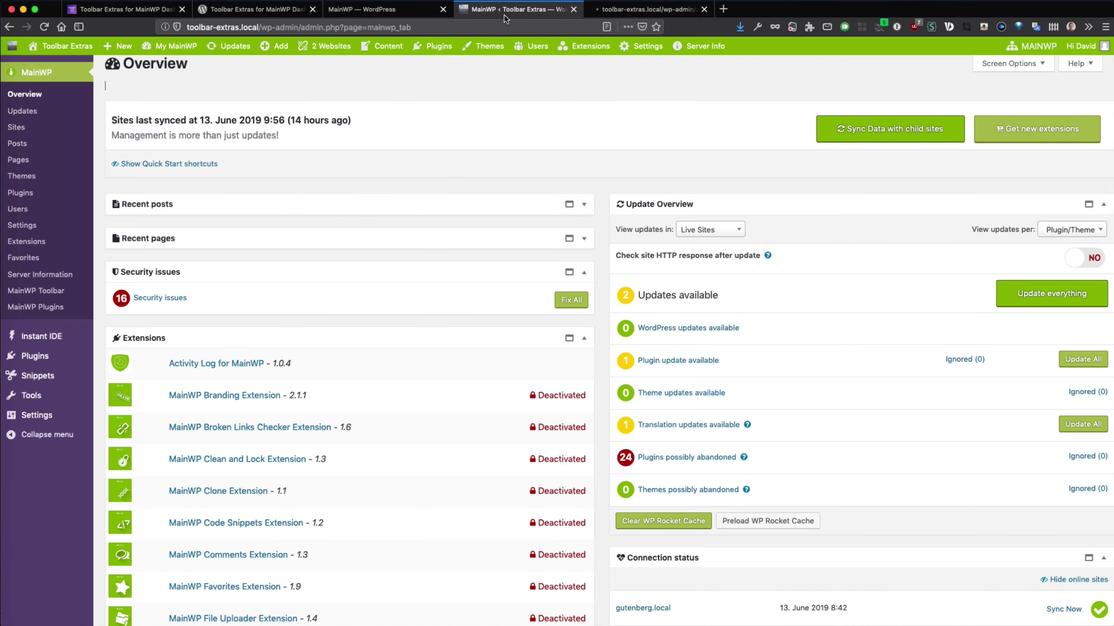
- Check the toolbar links offered for gutenberg.local, and show that site's Edit settings on its MainWP management page
mouse_move(326, 46)
mouse_move(338, 68)
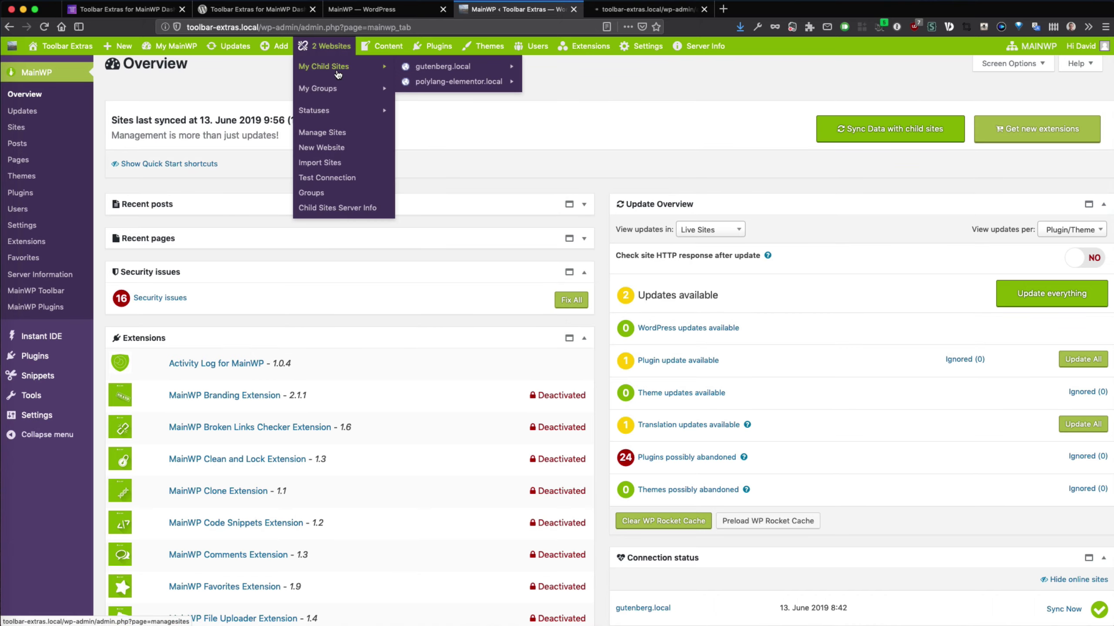
mouse_move(468, 75)
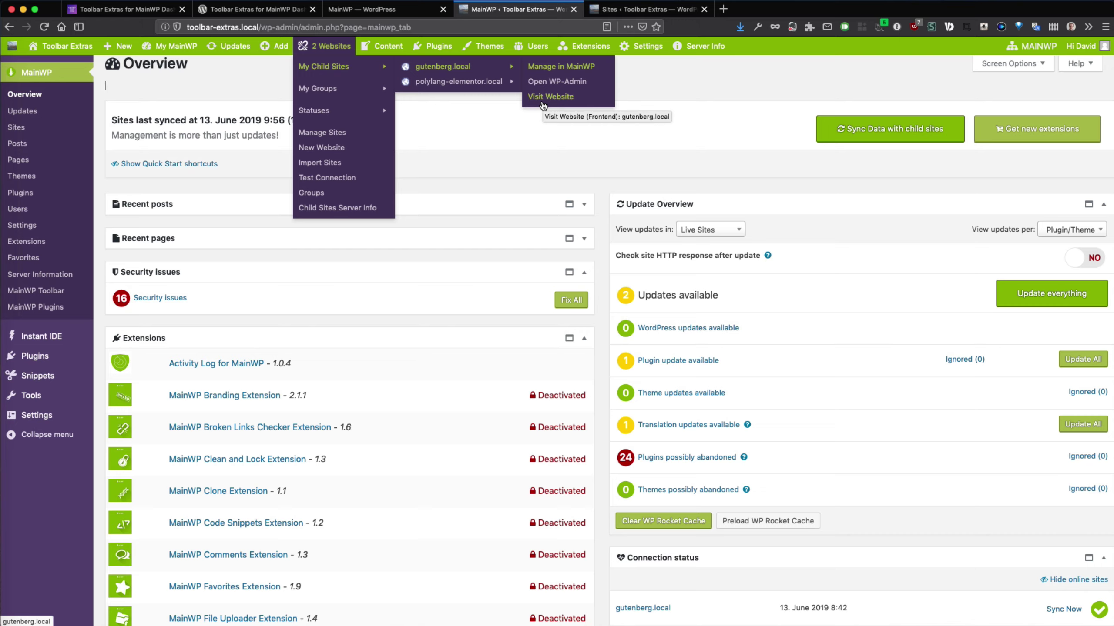
click(620, 12)
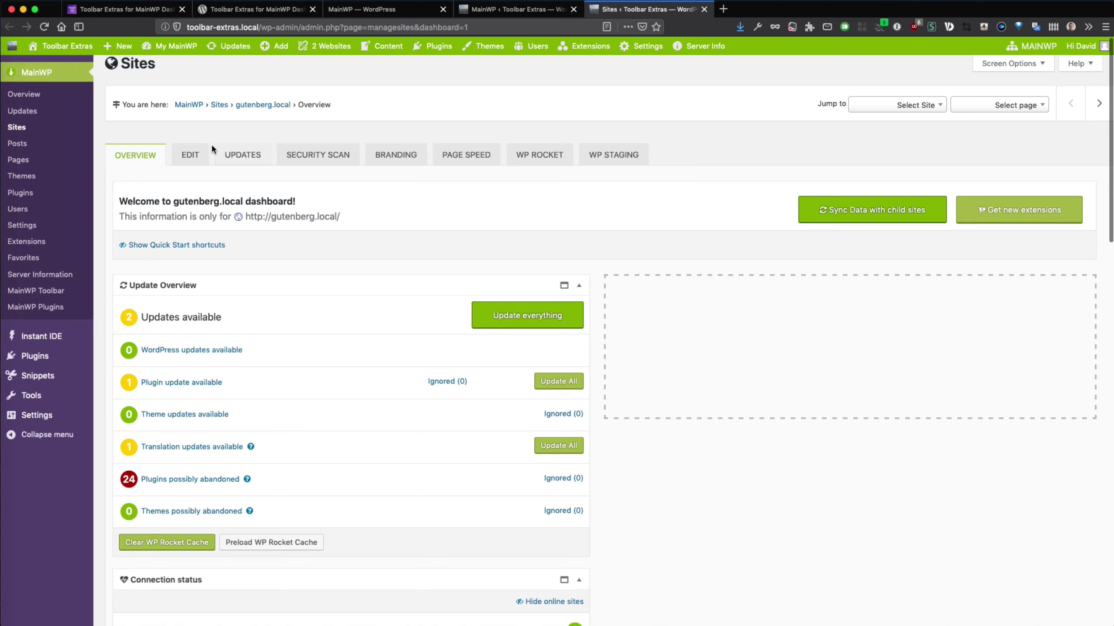
click(186, 160)
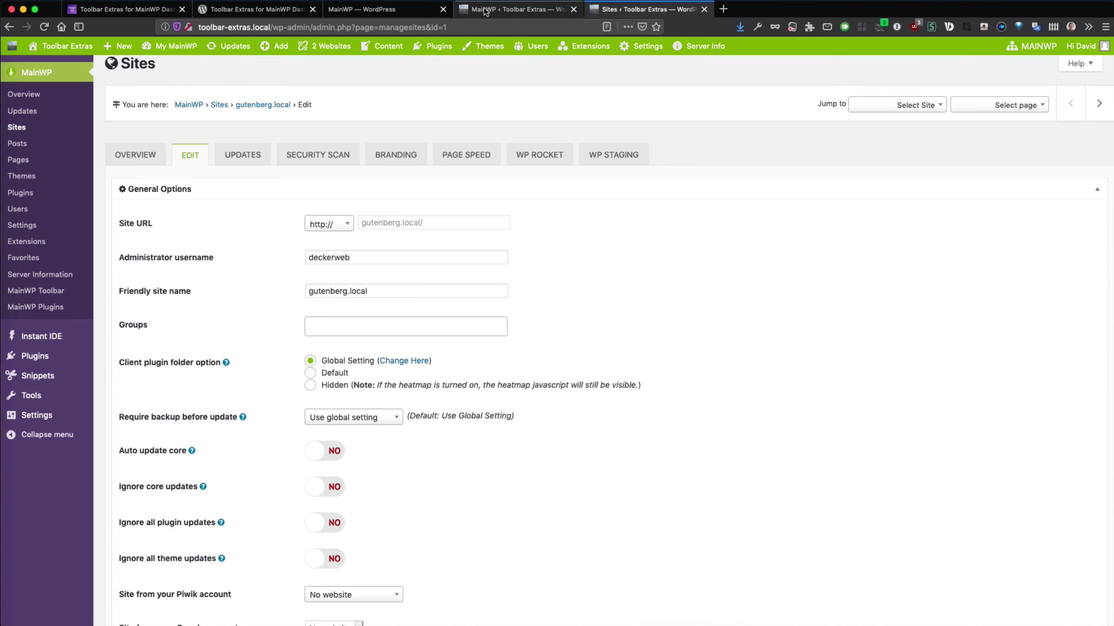
- From the MainWP overview, open the WP-Admin of the child site polylang-elementor.local in a new browser tab
click(506, 10)
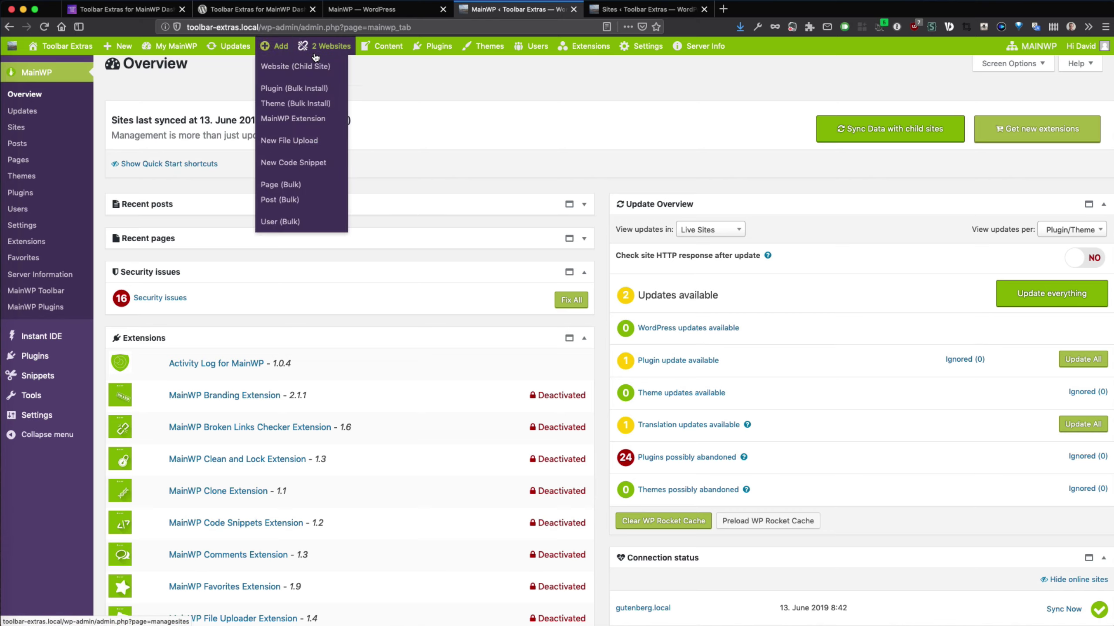
mouse_move(423, 83)
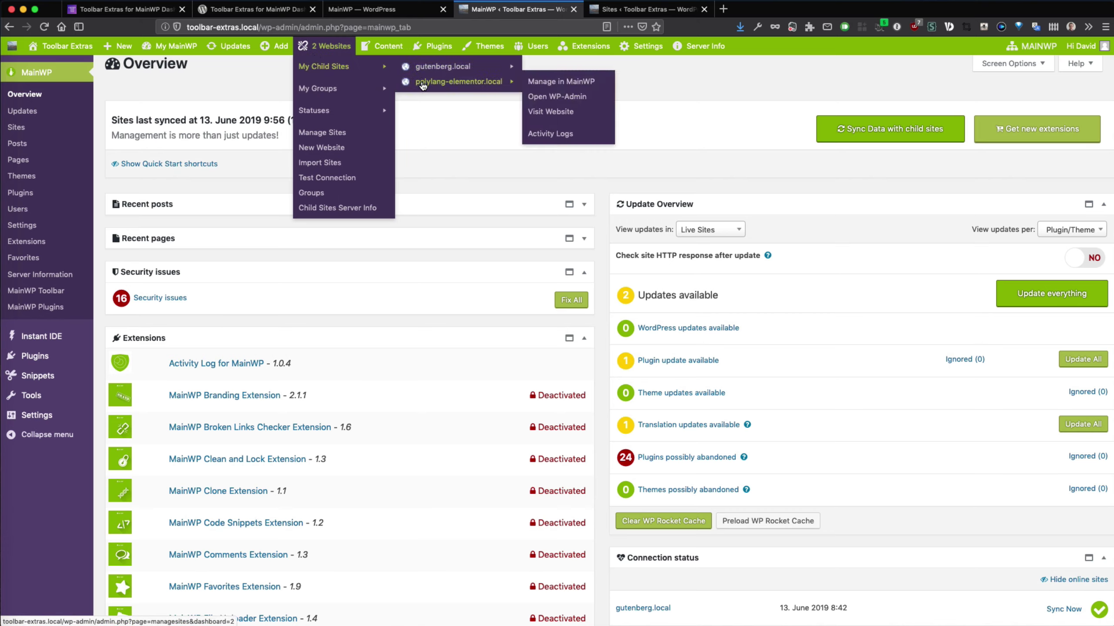
right_click(544, 99)
click(548, 98)
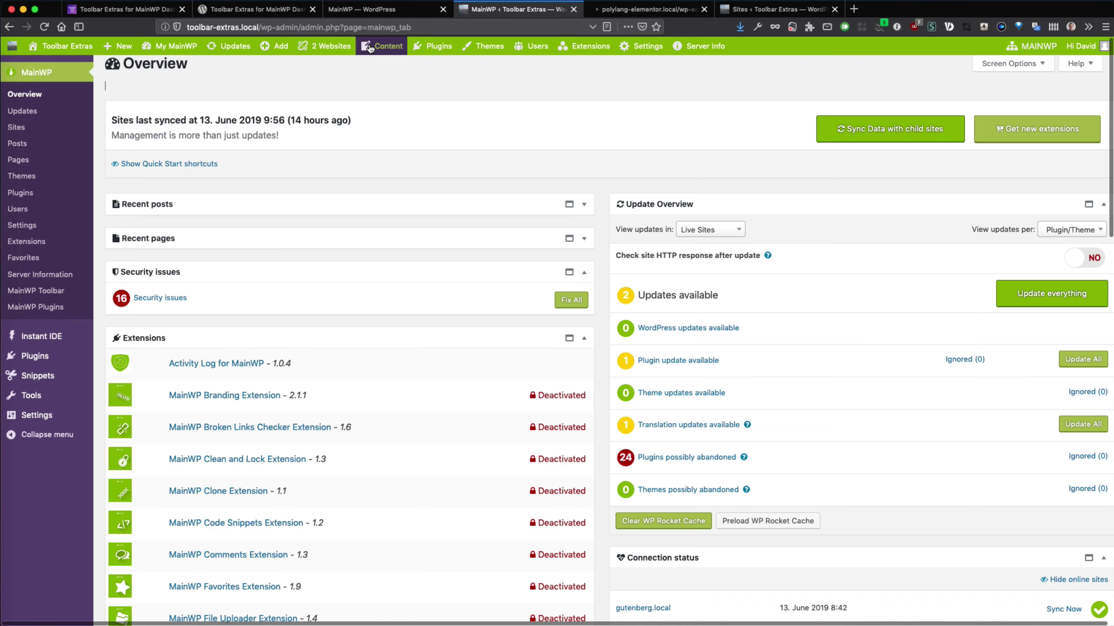
- Open the front end of the child site polylang-elementor.local in a new browser tab using its Visit Website link
mouse_move(321, 52)
mouse_move(331, 75)
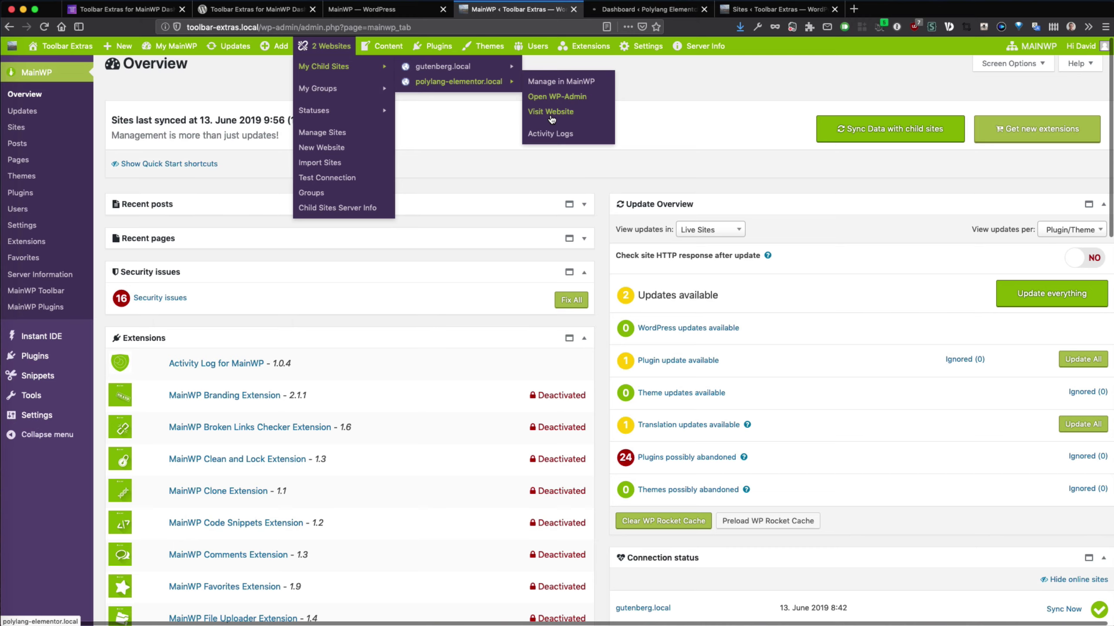
right_click(551, 119)
click(553, 113)
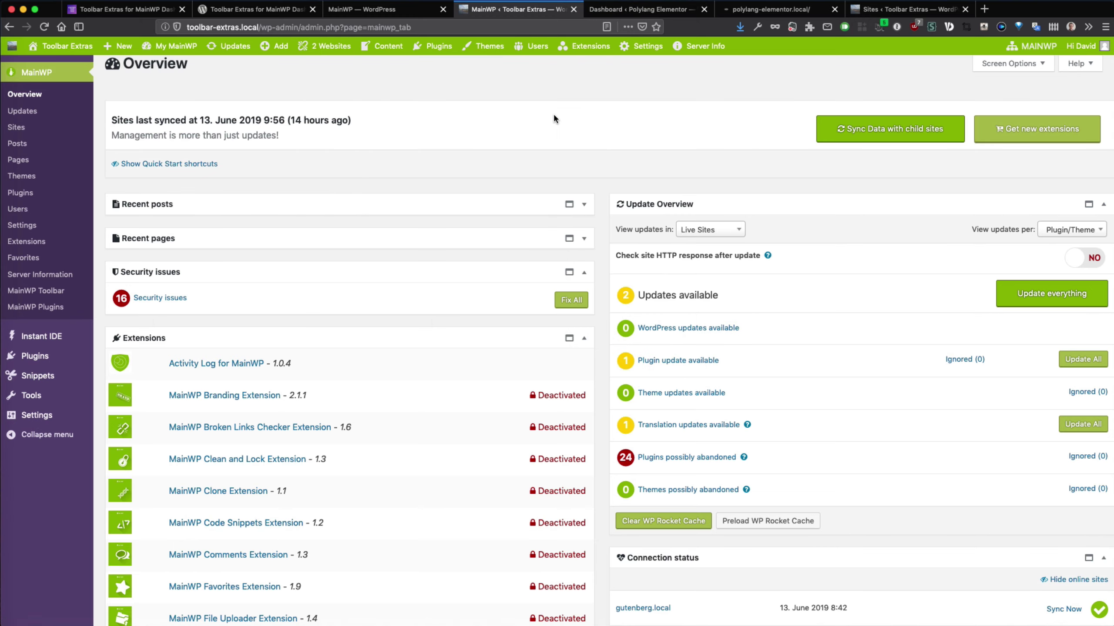
- View the opened WordPress dashboard and front-end page of polylang-elementor.local
click(649, 9)
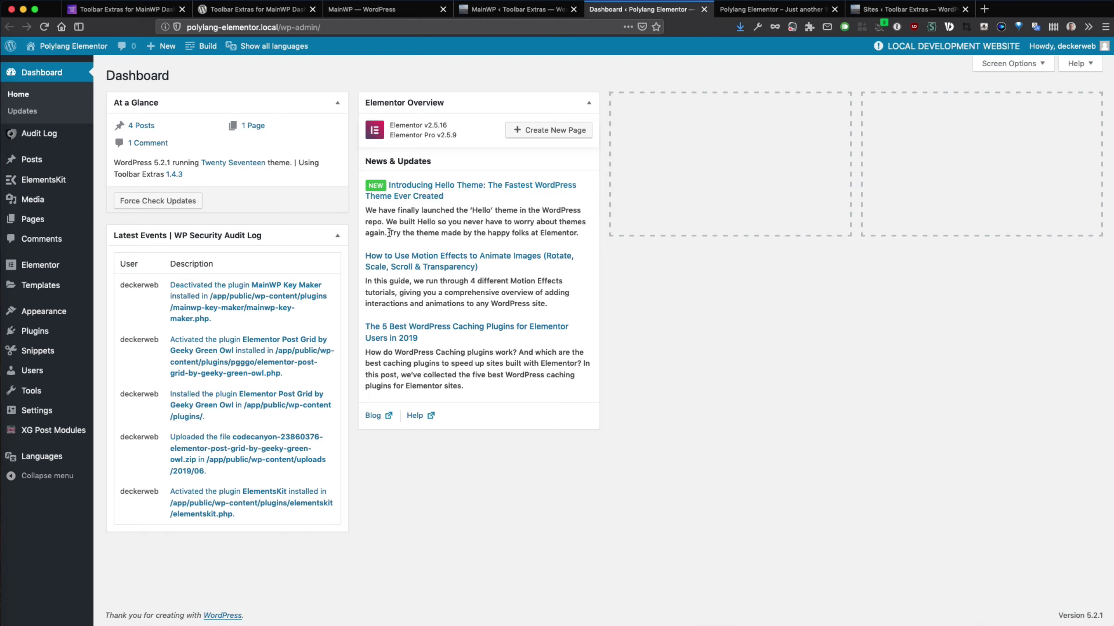
click(731, 13)
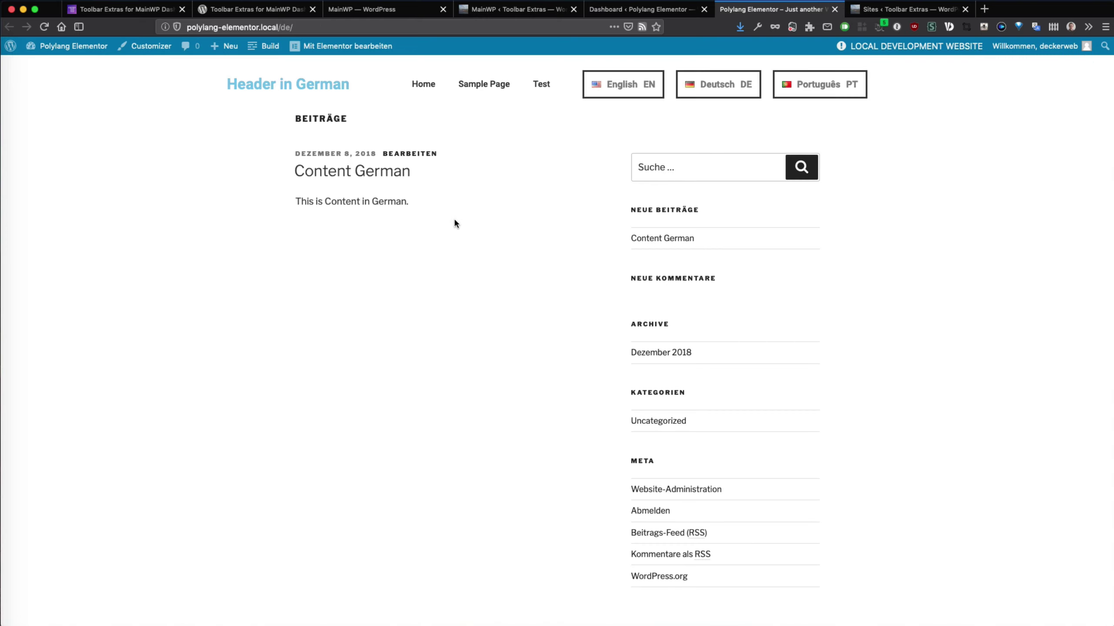
scroll(513, 221, down, 1)
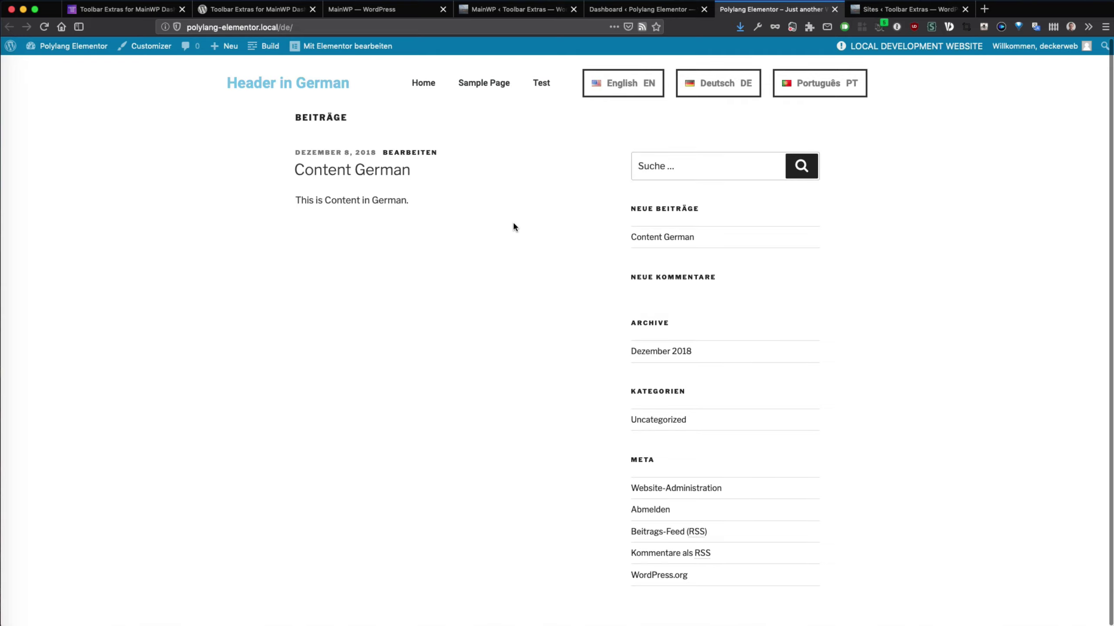
scroll(512, 221, up, 1)
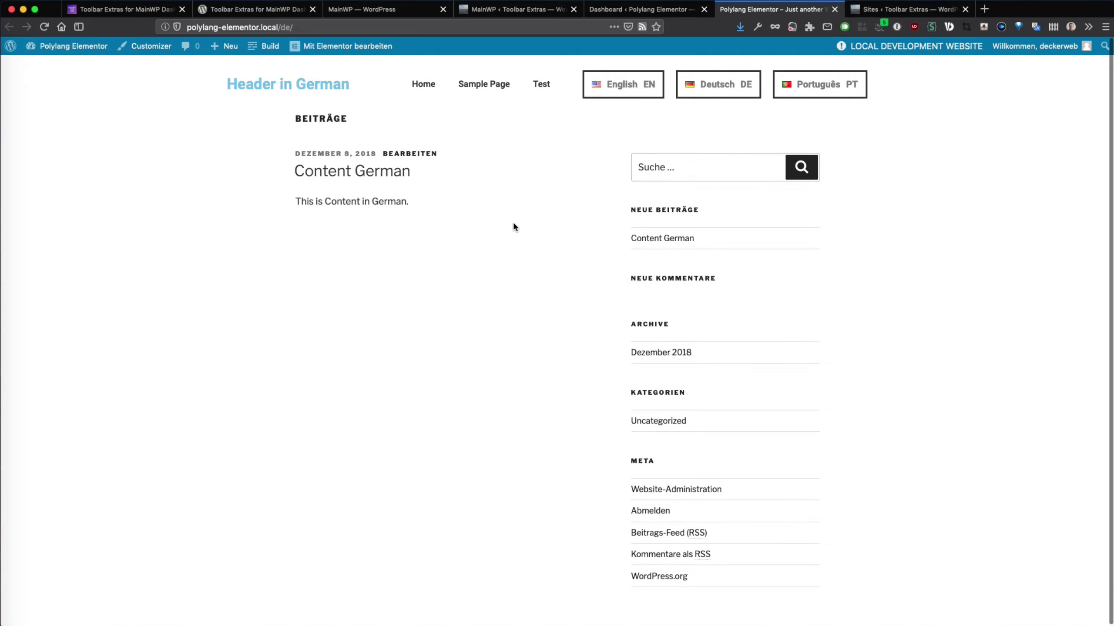
- Close the front-end and dashboard tabs of polylang-elementor.local and return to the MainWP overview
click(834, 9)
click(705, 15)
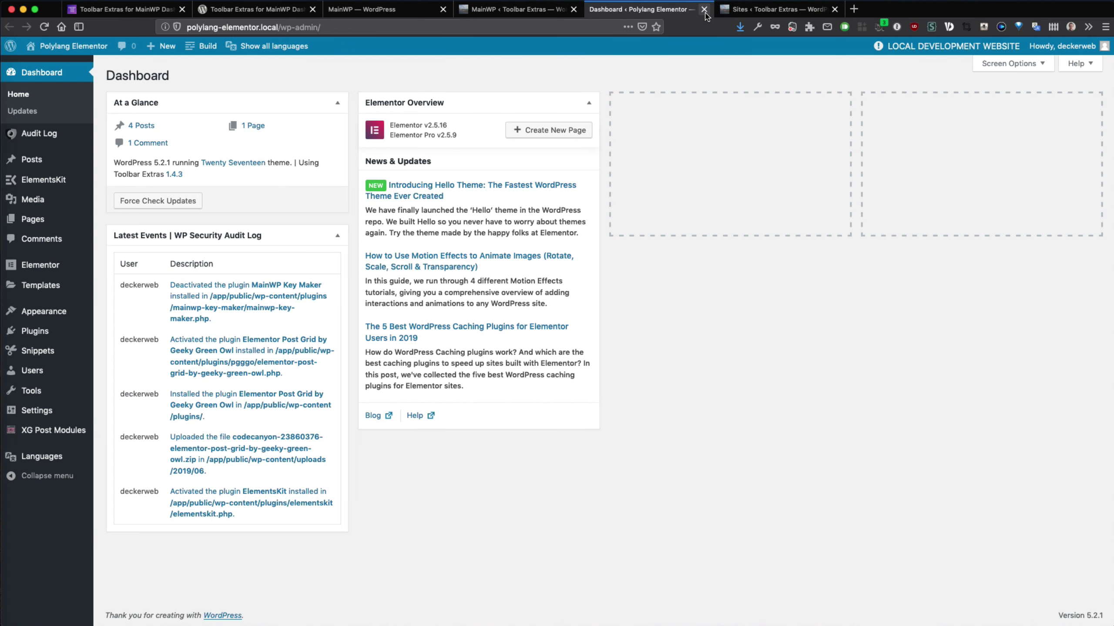
click(704, 12)
click(512, 9)
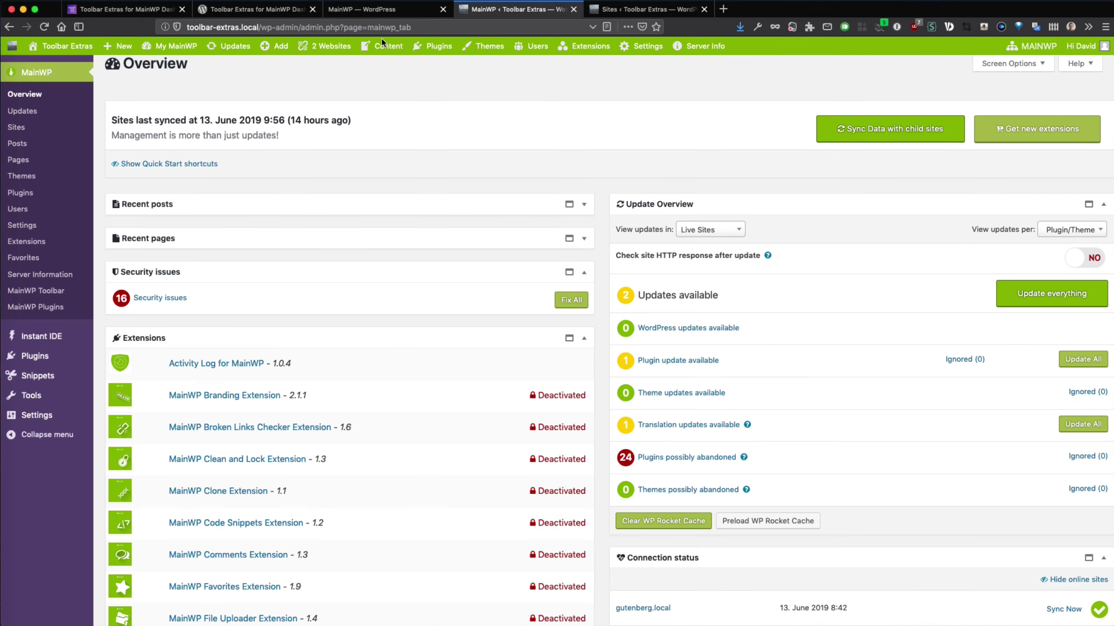
- Check the toolbar links offered for the child site gutenberg.local and view its MainWP management page
mouse_move(325, 46)
mouse_move(333, 66)
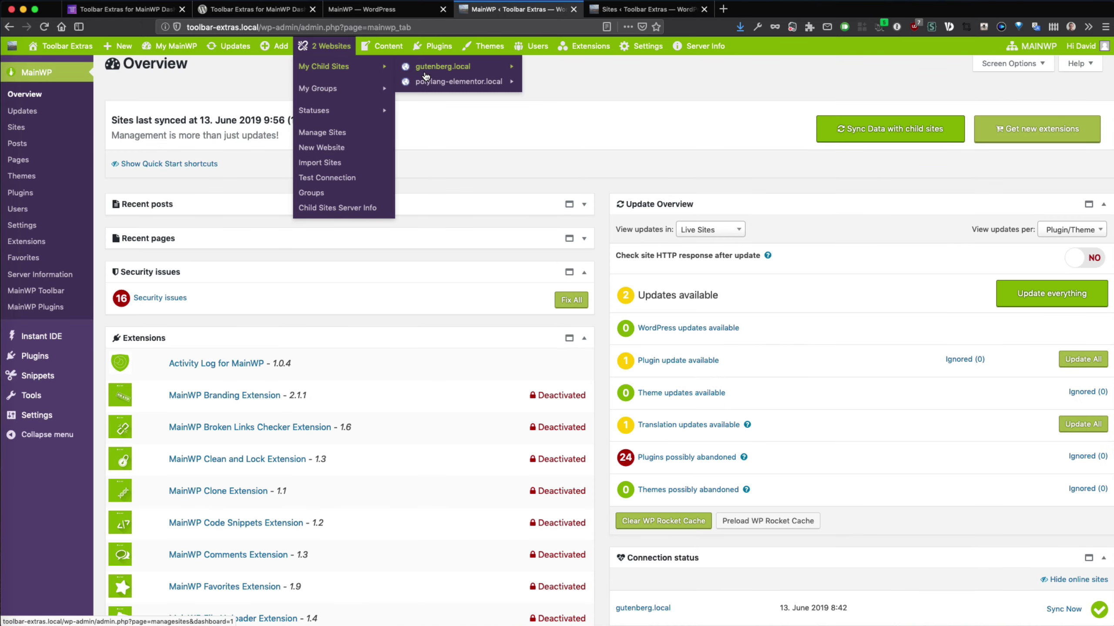
mouse_move(434, 70)
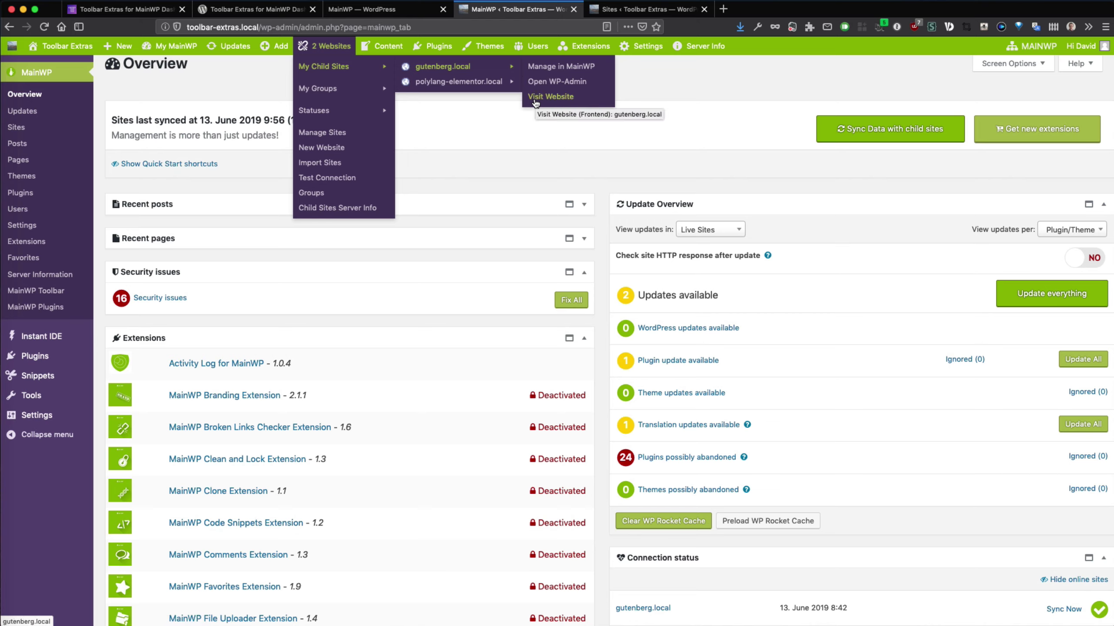
click(552, 66)
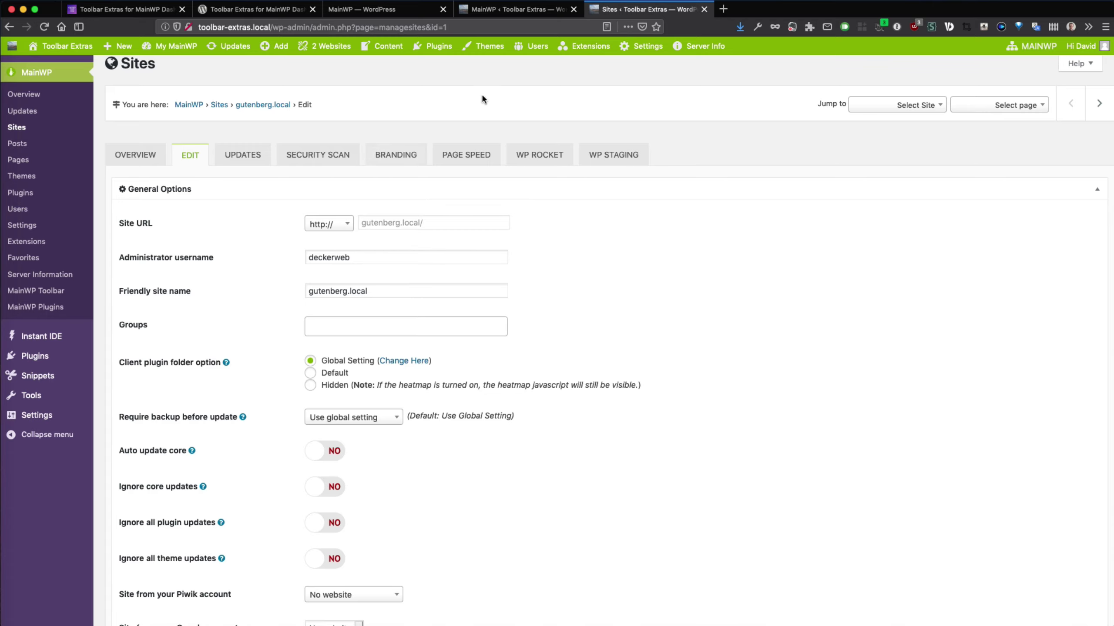
- From the MainWP overview, open the MainWP Toolbar settings of Toolbar Extras
click(525, 13)
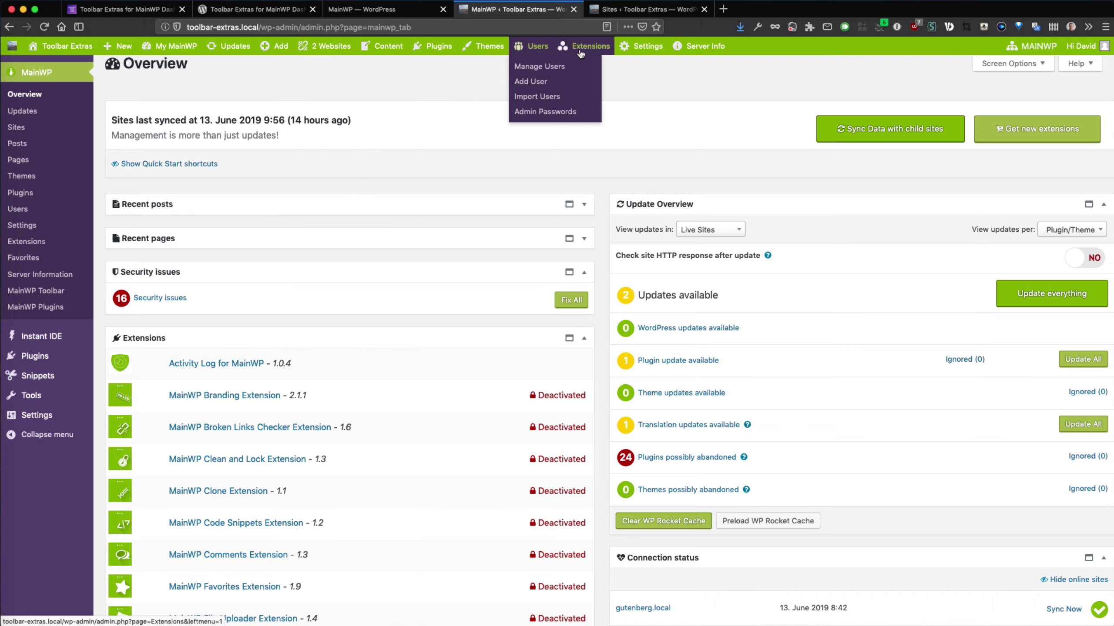
mouse_move(610, 53)
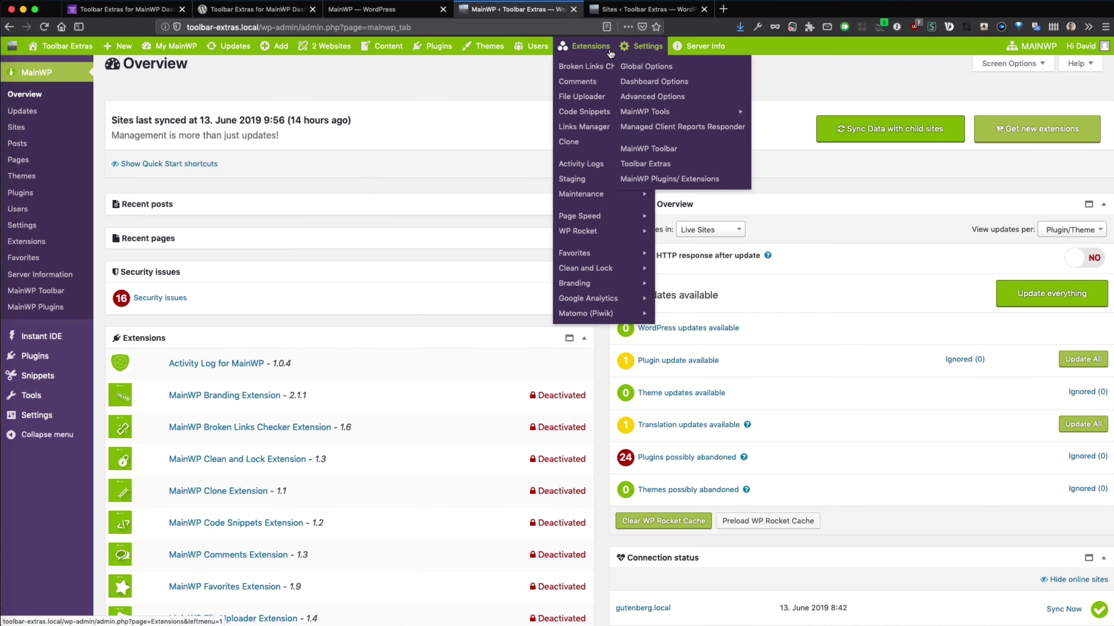
click(646, 151)
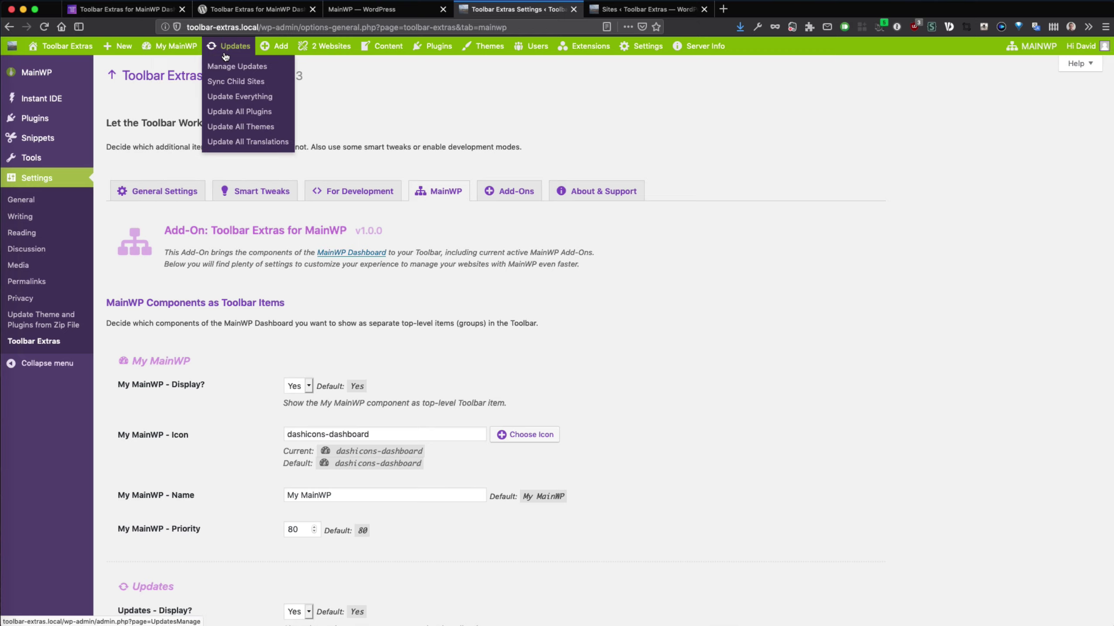
- Review the submenu links of the MainWP toolbar items from Updates and Websites through Extensions, Settings and Server Info
mouse_move(272, 52)
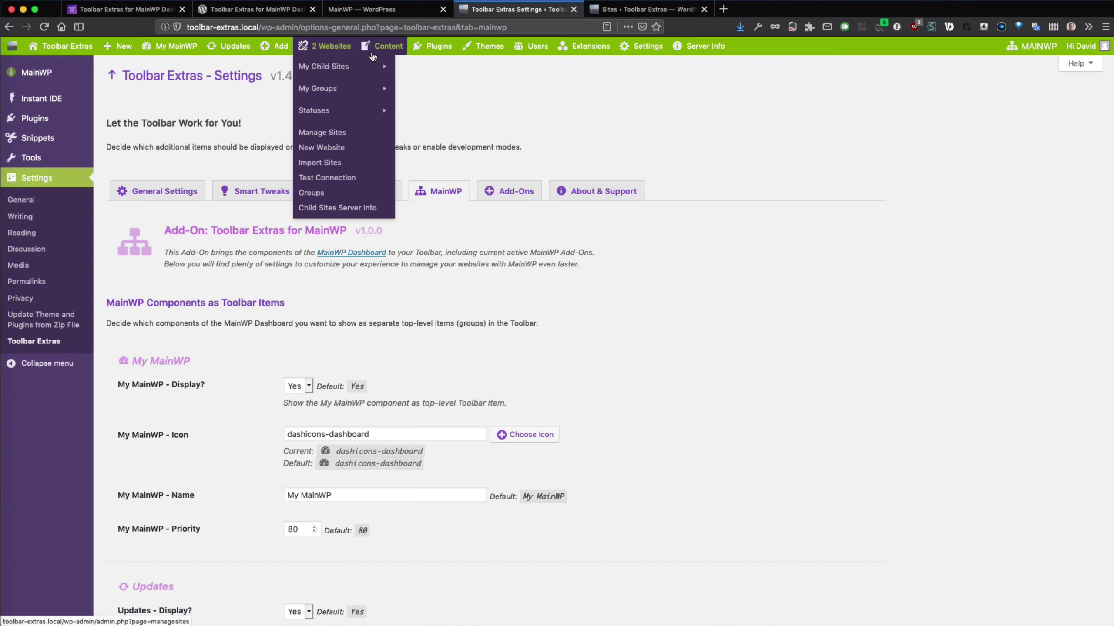
mouse_move(425, 52)
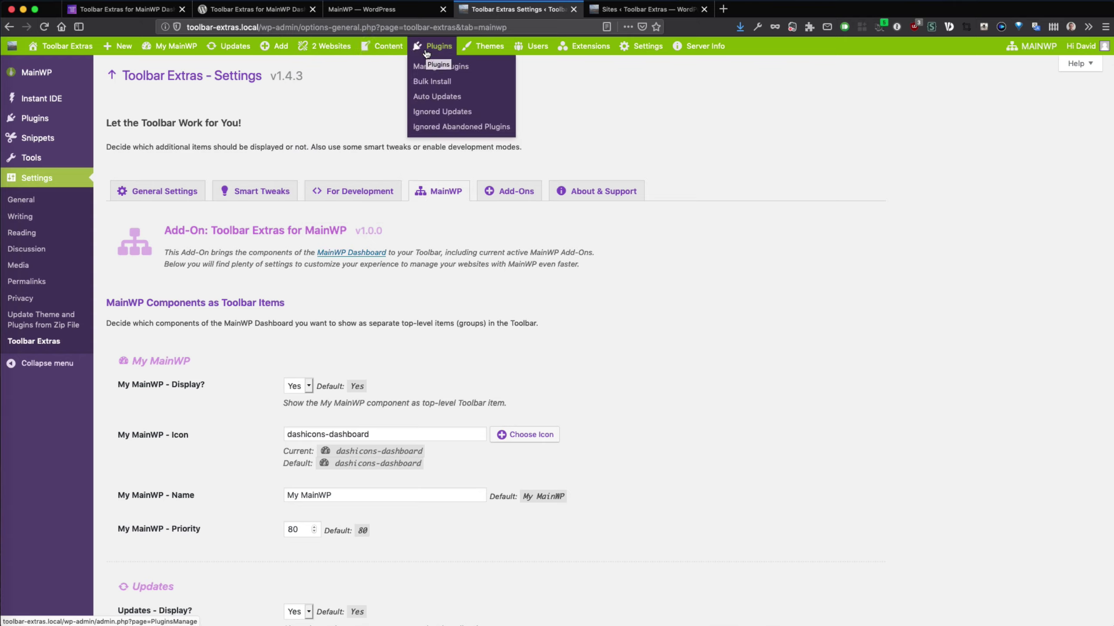
mouse_move(482, 52)
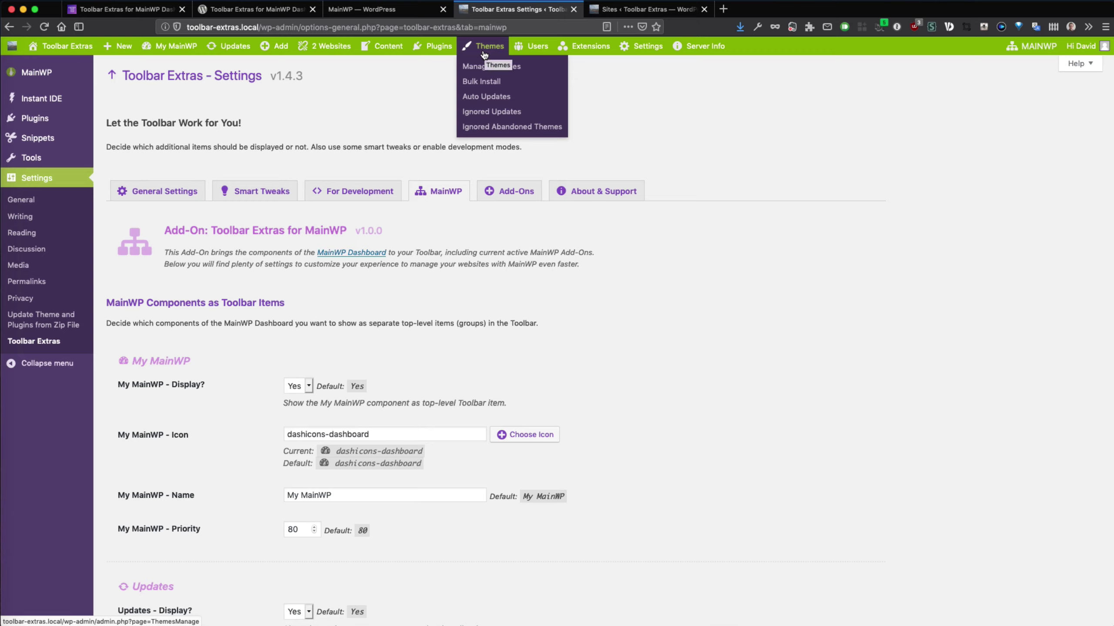
mouse_move(528, 59)
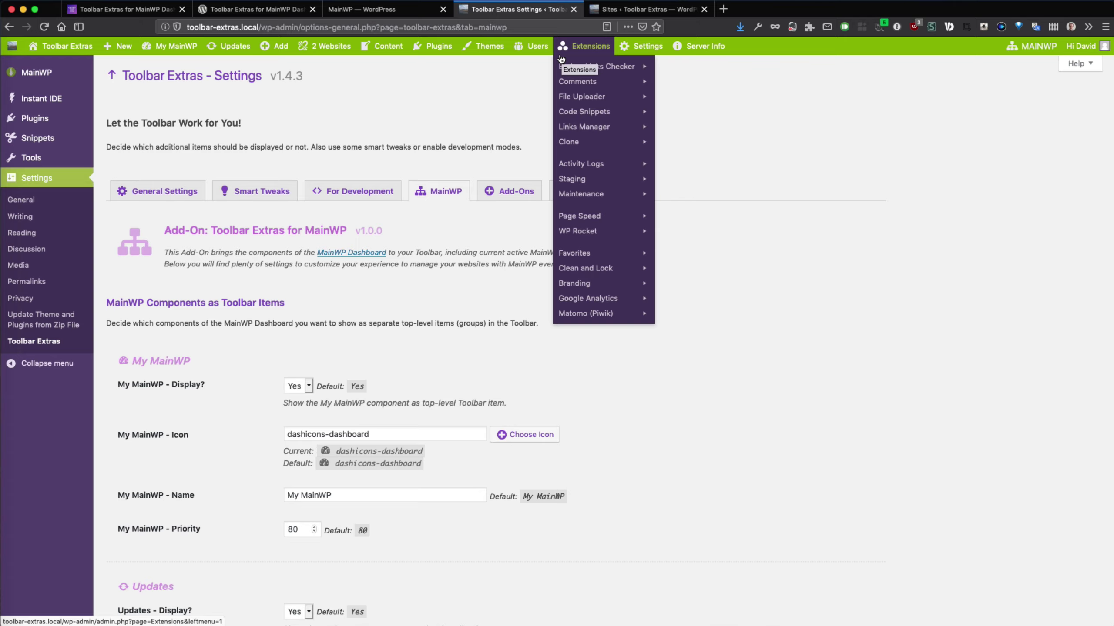
mouse_move(623, 54)
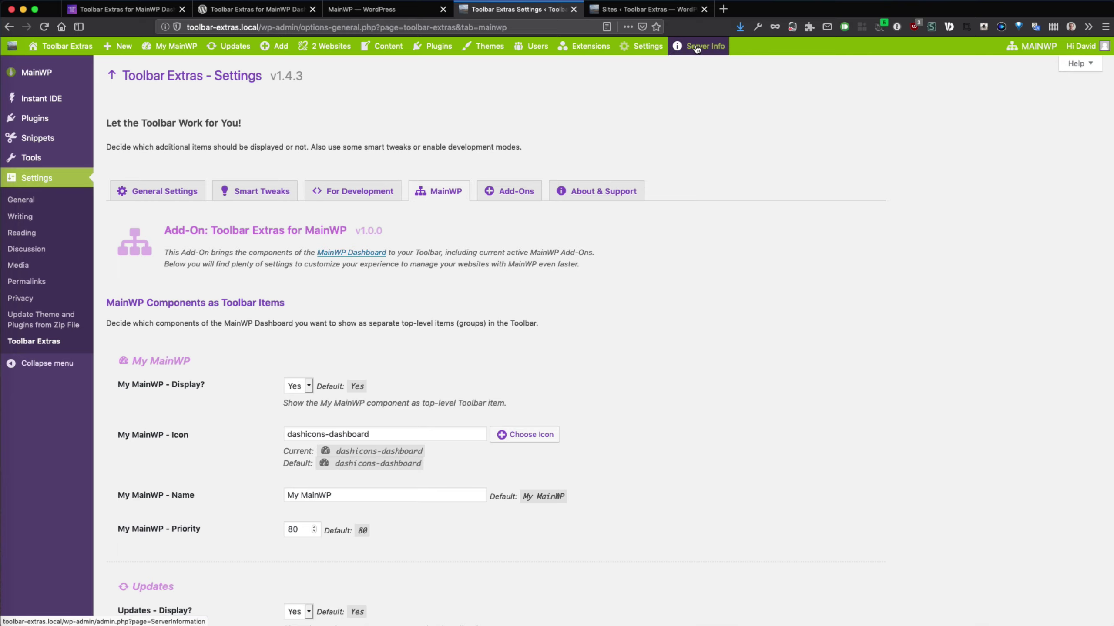
mouse_move(697, 49)
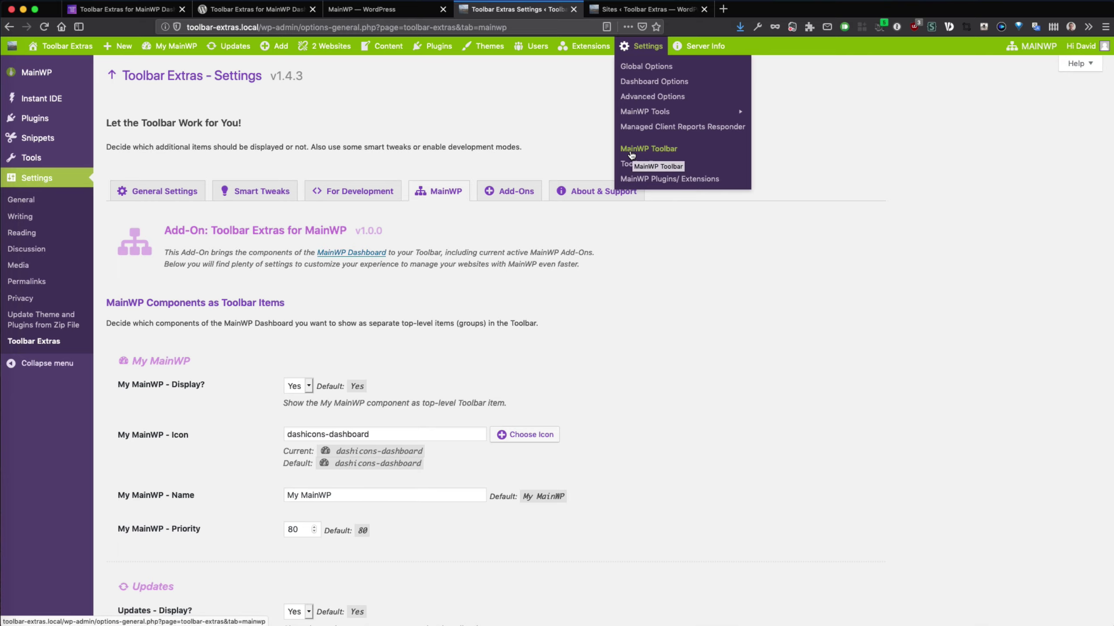
- Close the gutenberg.local management tab and check the links under the Extensions and Settings toolbar items
click(640, 9)
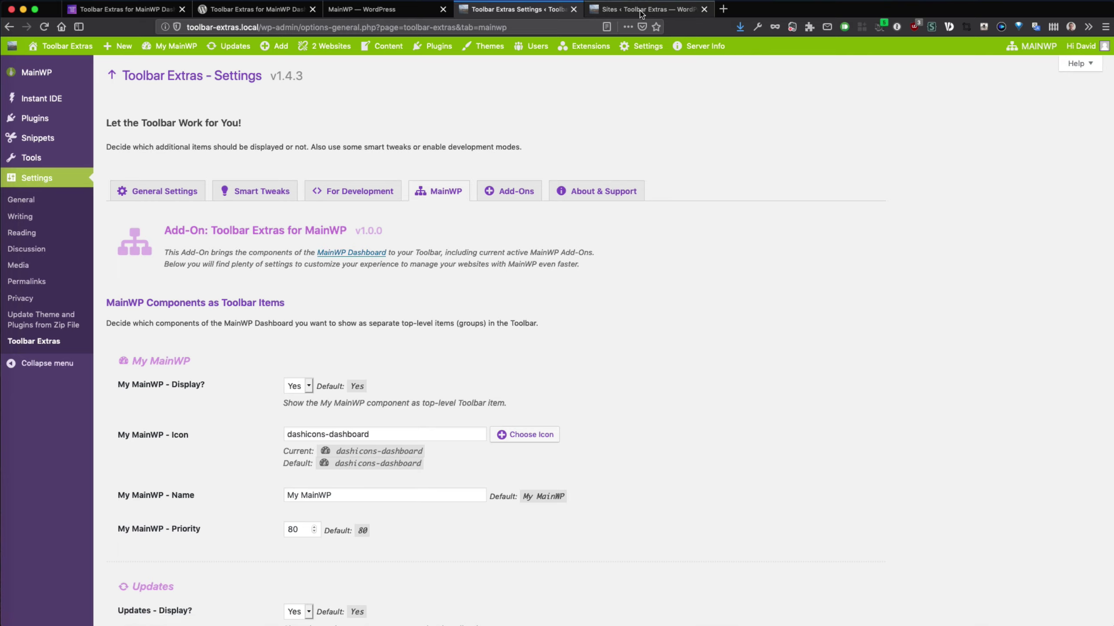
click(704, 9)
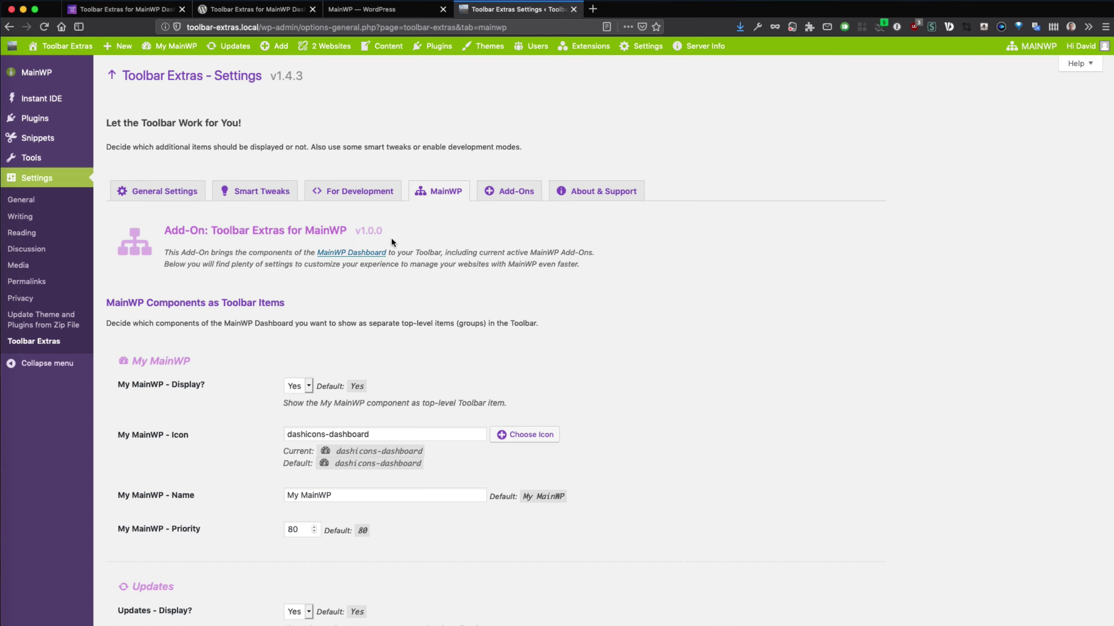
mouse_move(586, 46)
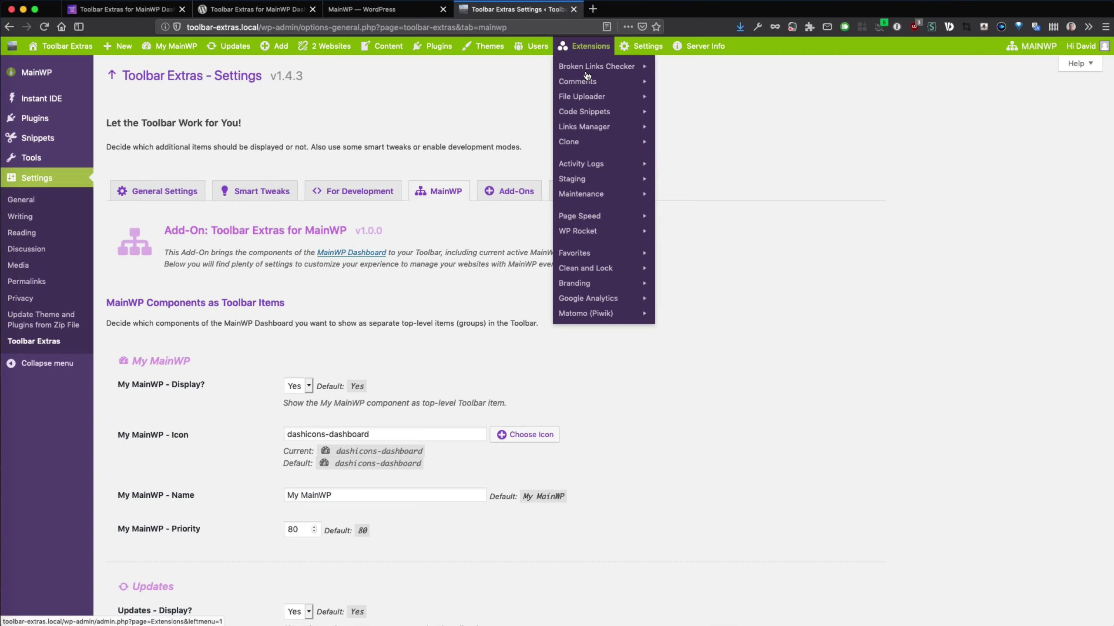
mouse_move(643, 48)
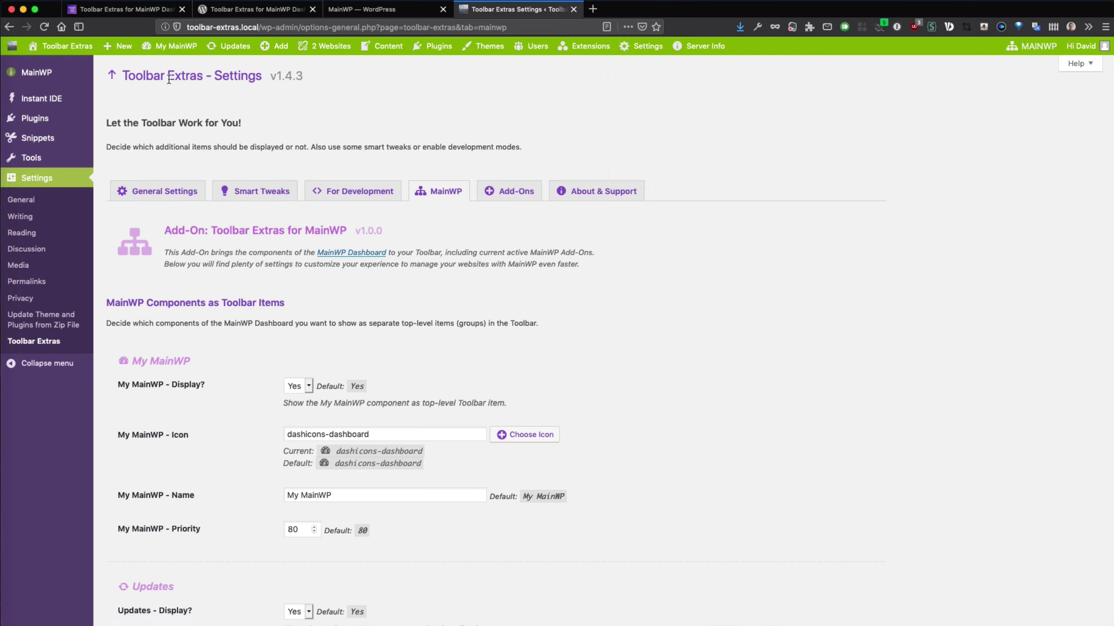
- In the Websites component settings, set the listing of all child sites as sub items to No
drag(128, 83, 268, 83)
click(471, 146)
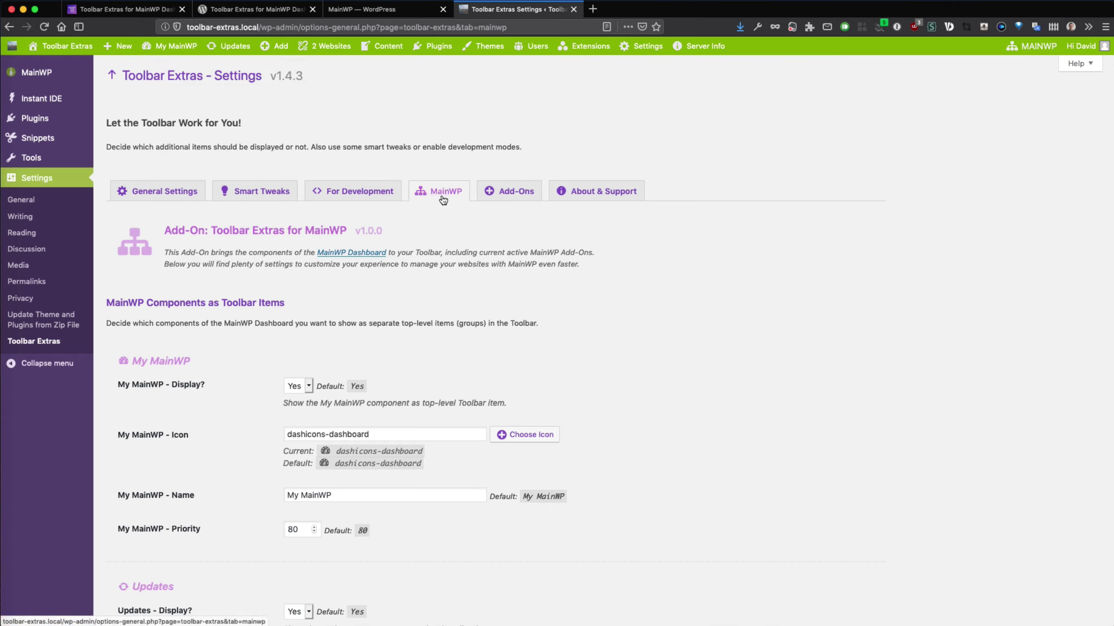
scroll(442, 326, down, 5)
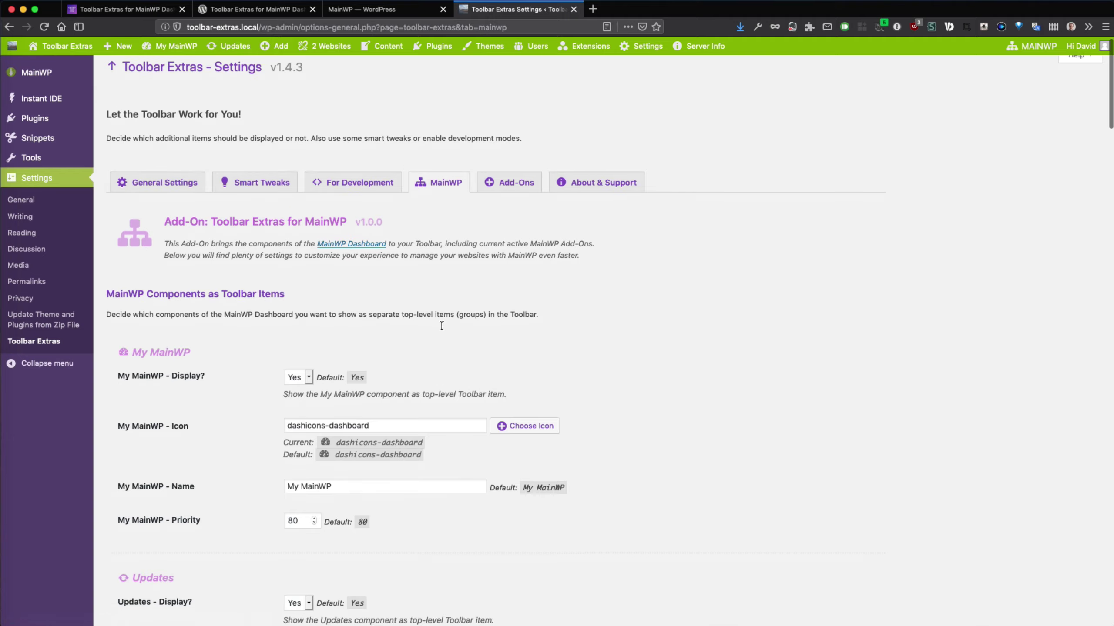
scroll(441, 326, down, 15)
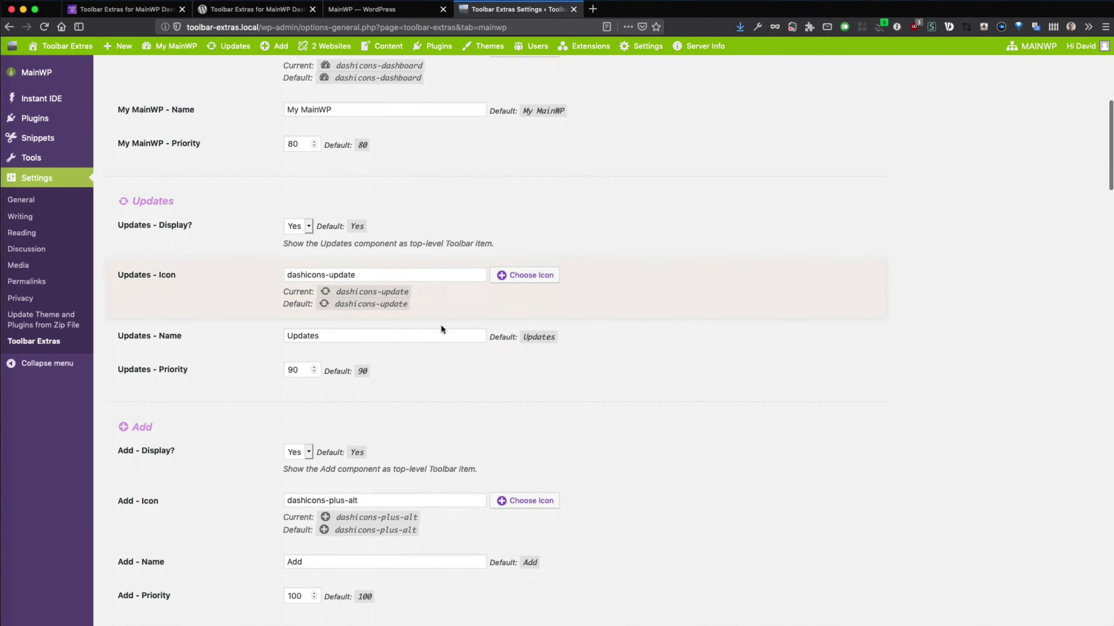
scroll(442, 326, down, 5)
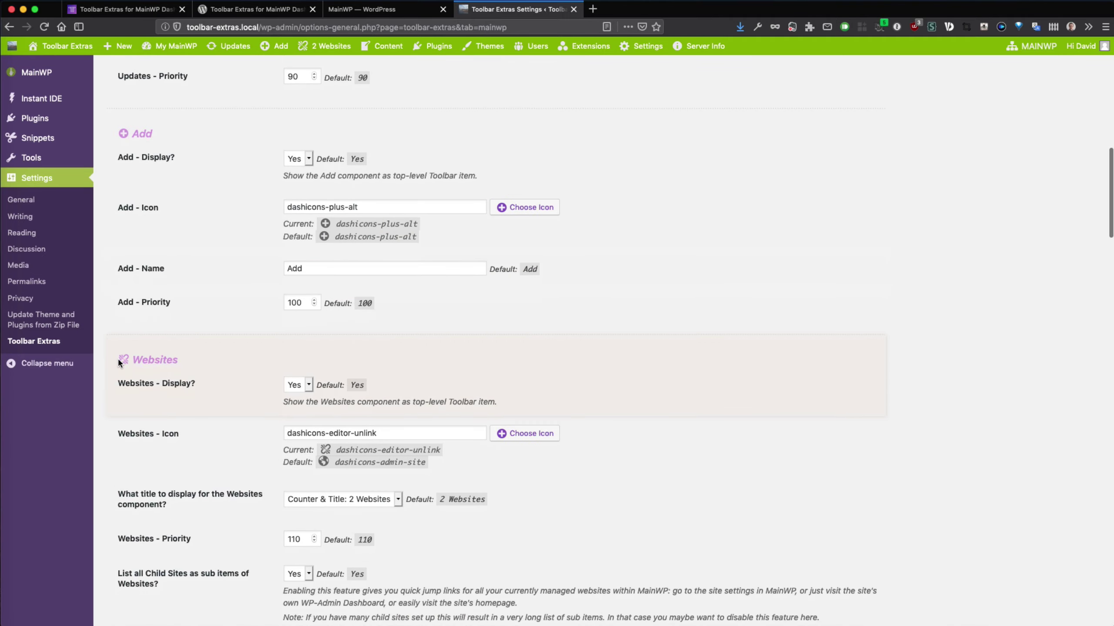
scroll(293, 400, down, 6)
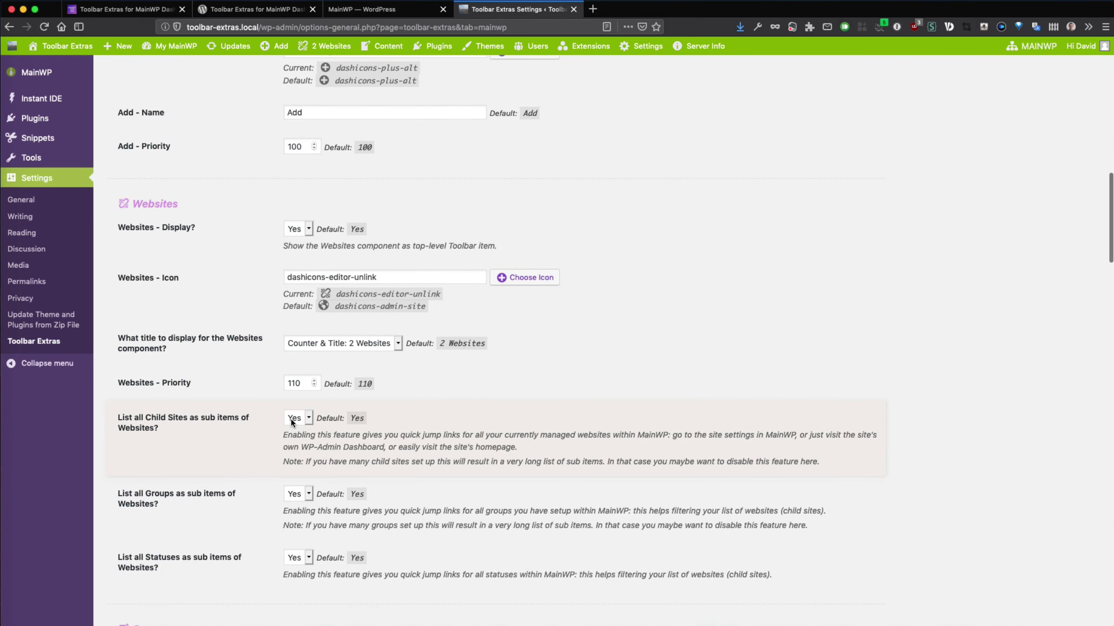
click(290, 419)
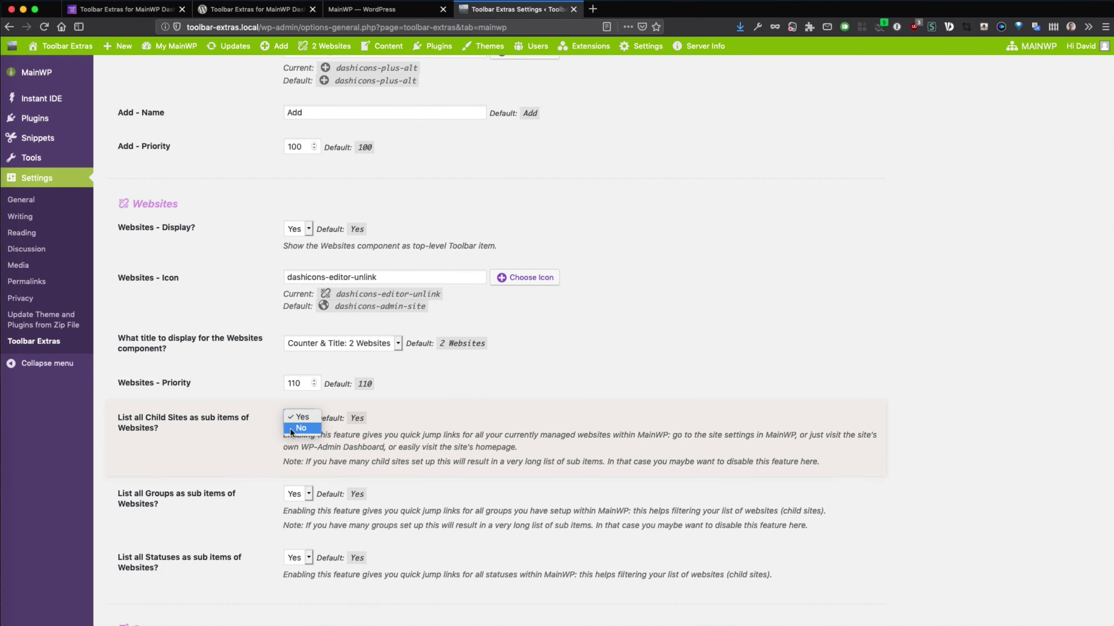
click(290, 429)
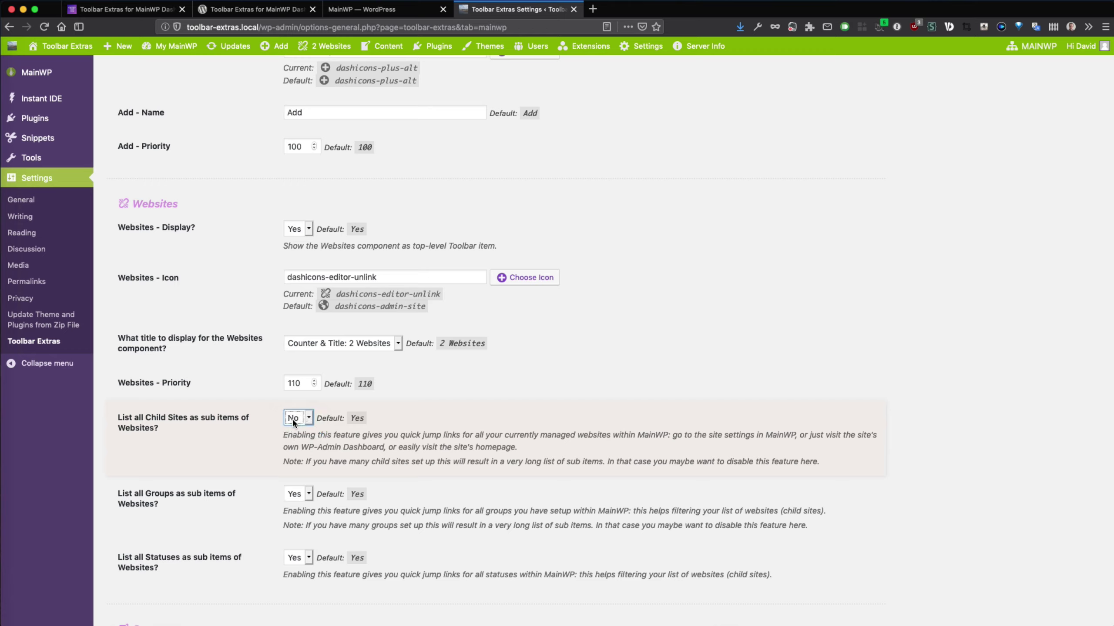
- Change the Websites component's icon to dashicons-admin-generic and save the toolbar settings
click(538, 281)
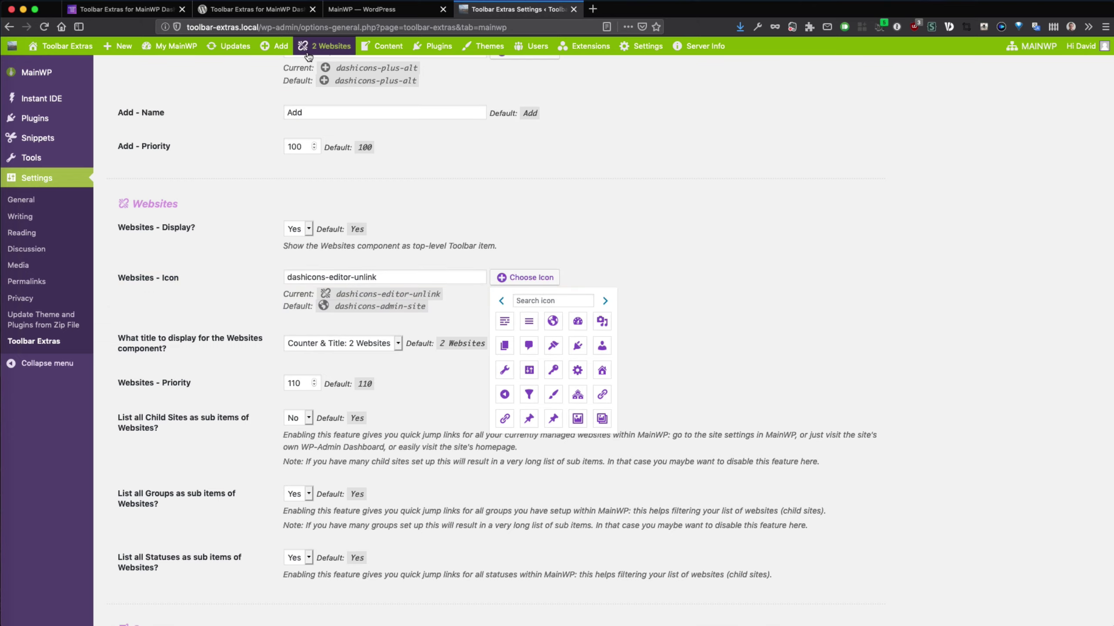
mouse_move(302, 55)
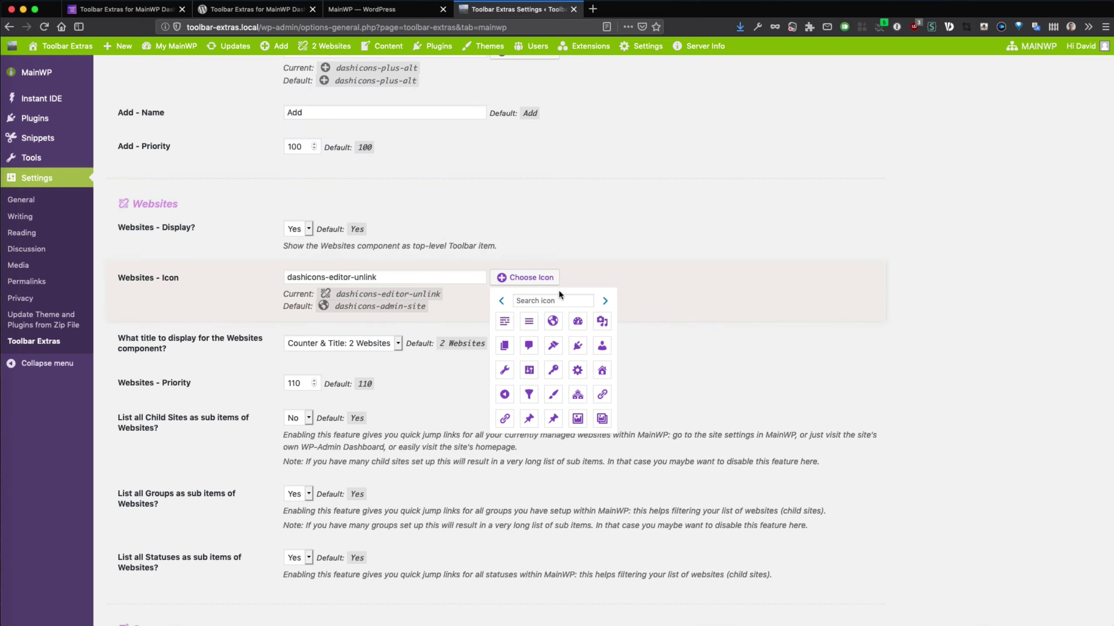
click(577, 370)
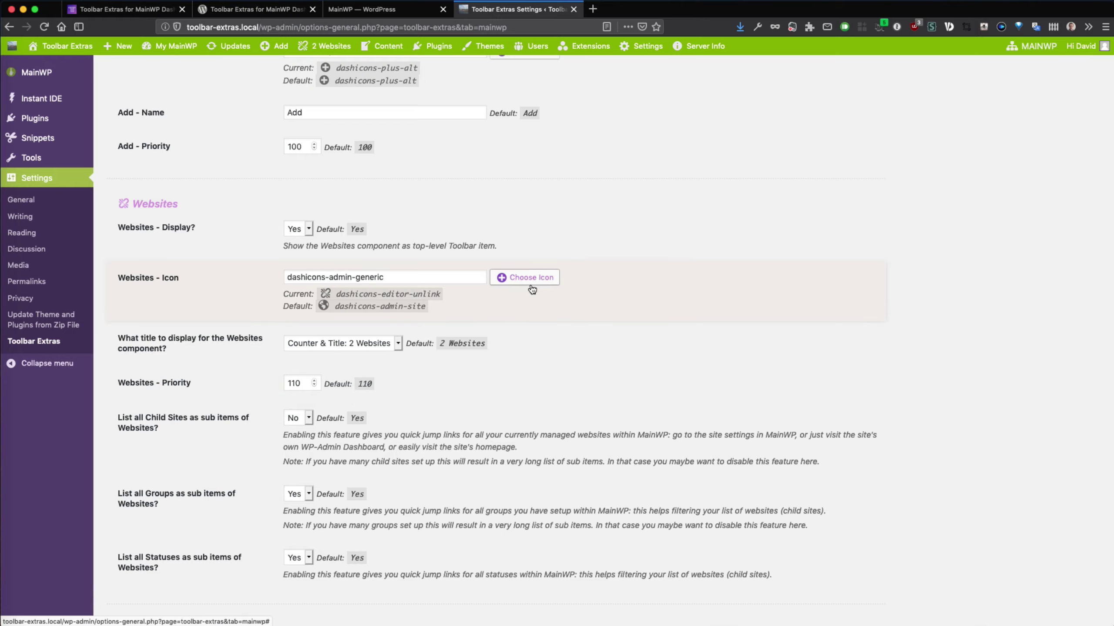
scroll(568, 490, down, 20)
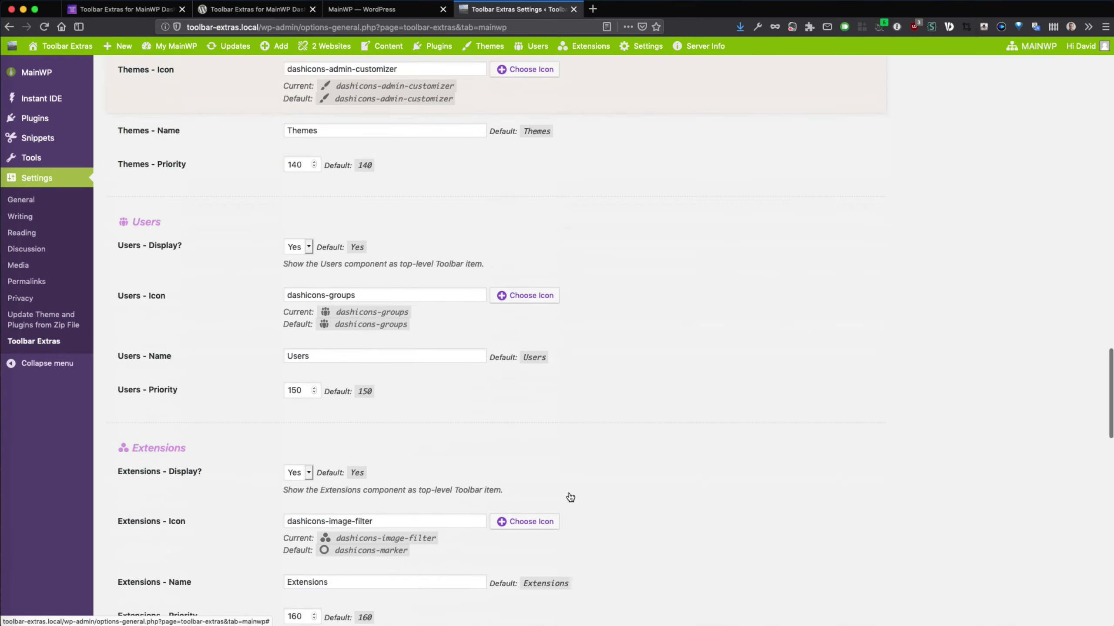
click(187, 566)
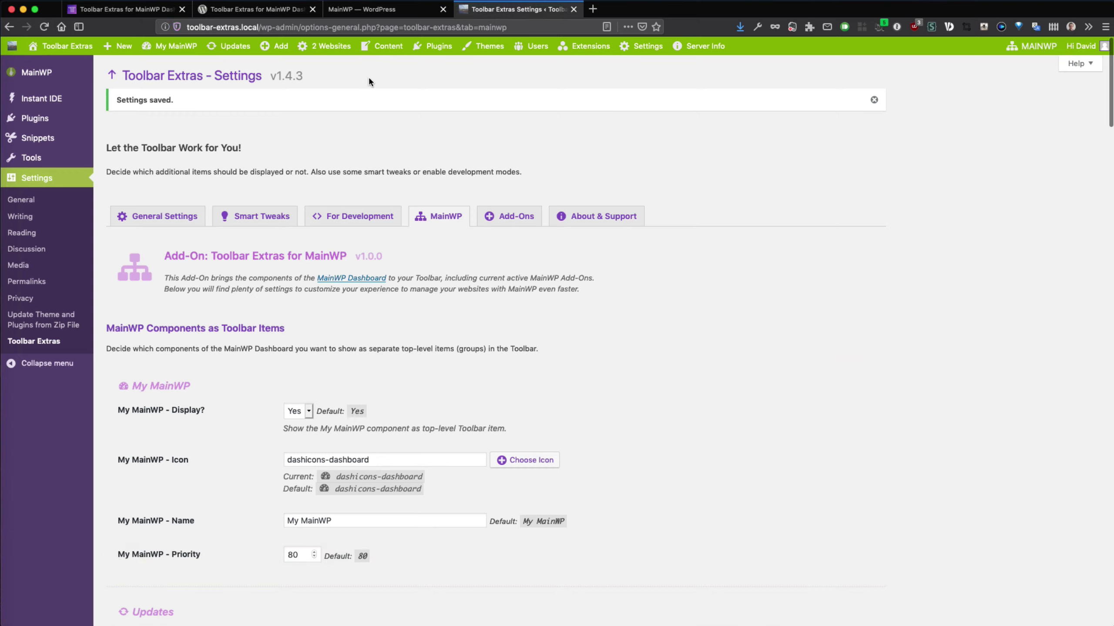
- Check the Websites toolbar item's icon and its remaining My Groups and Statuses links
mouse_move(337, 52)
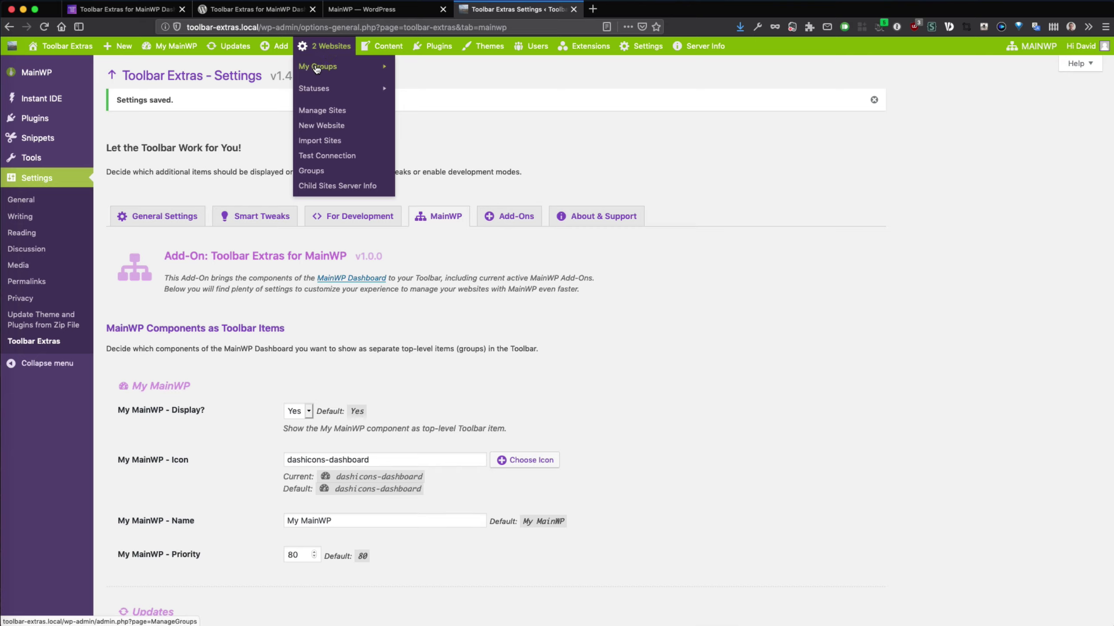
mouse_move(316, 92)
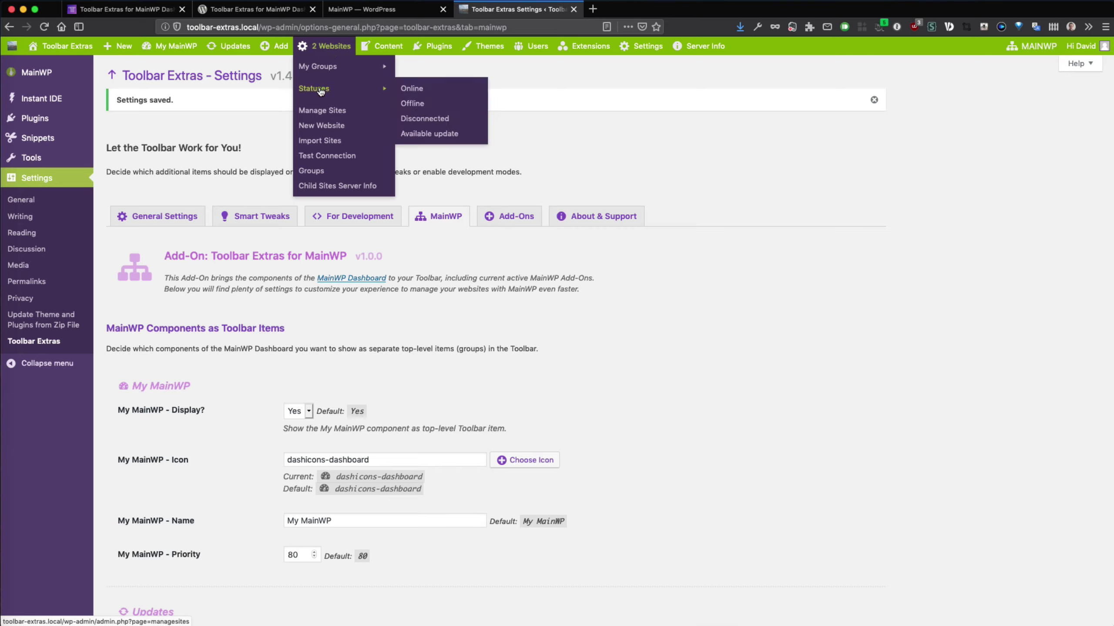
mouse_move(352, 73)
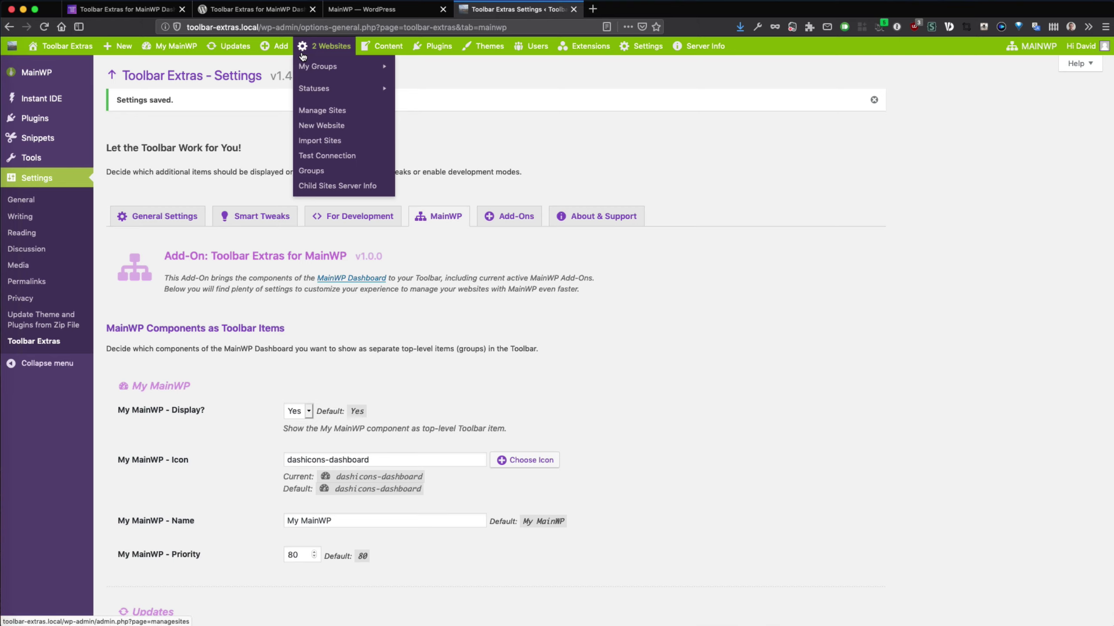
- Set the My MainWP component's display to No, and restore it to Yes
scroll(608, 301, down, 2)
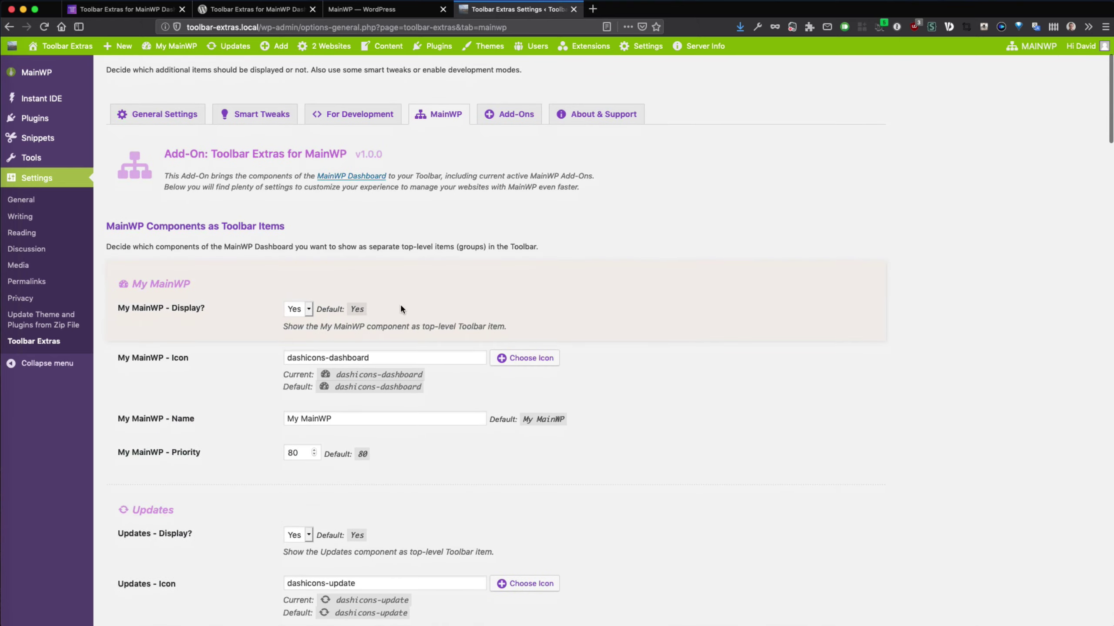
click(296, 309)
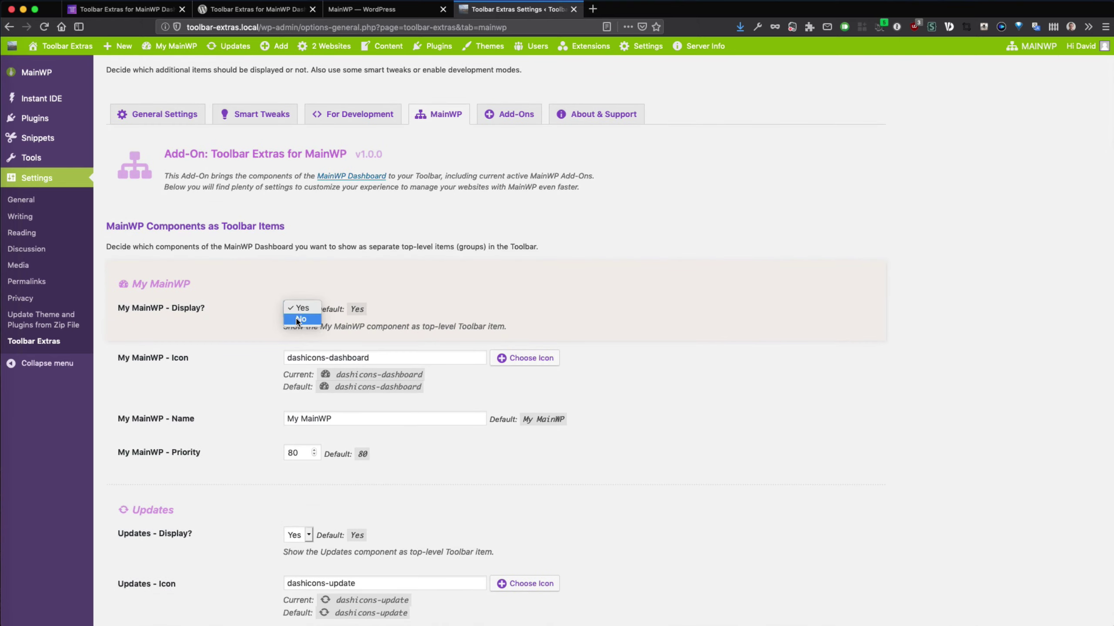
click(298, 318)
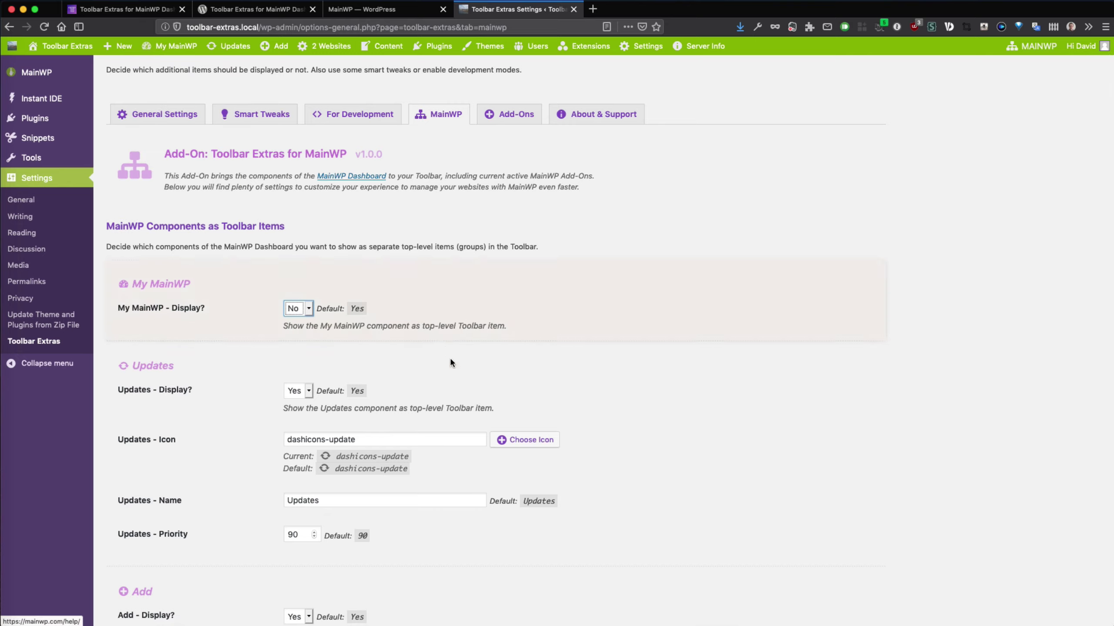
scroll(465, 391, down, 3)
scroll(435, 370, up, 3)
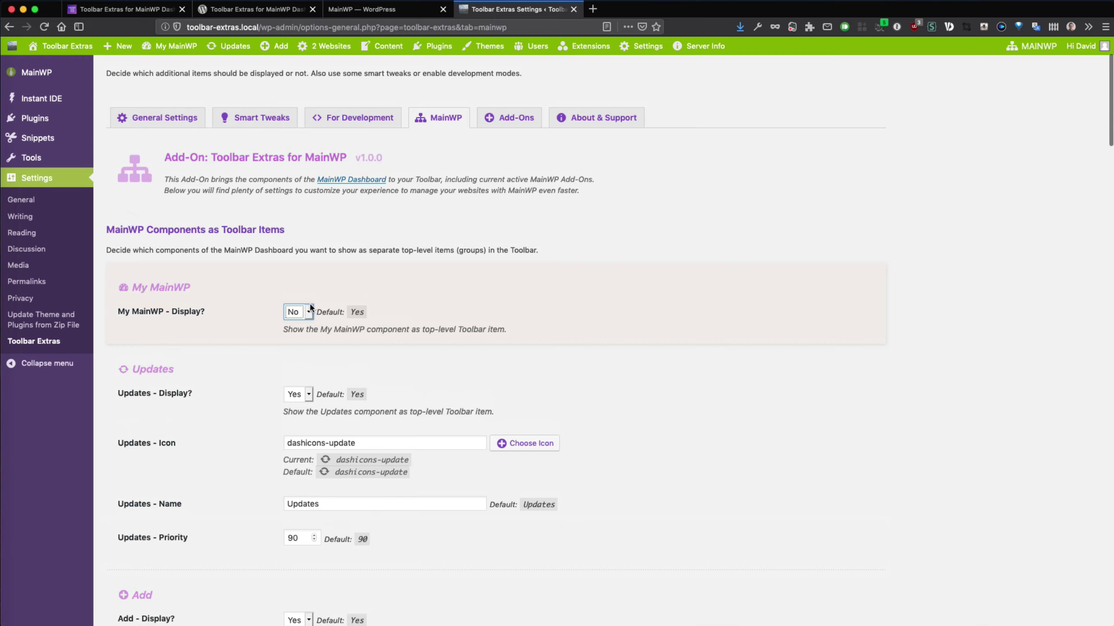
click(302, 313)
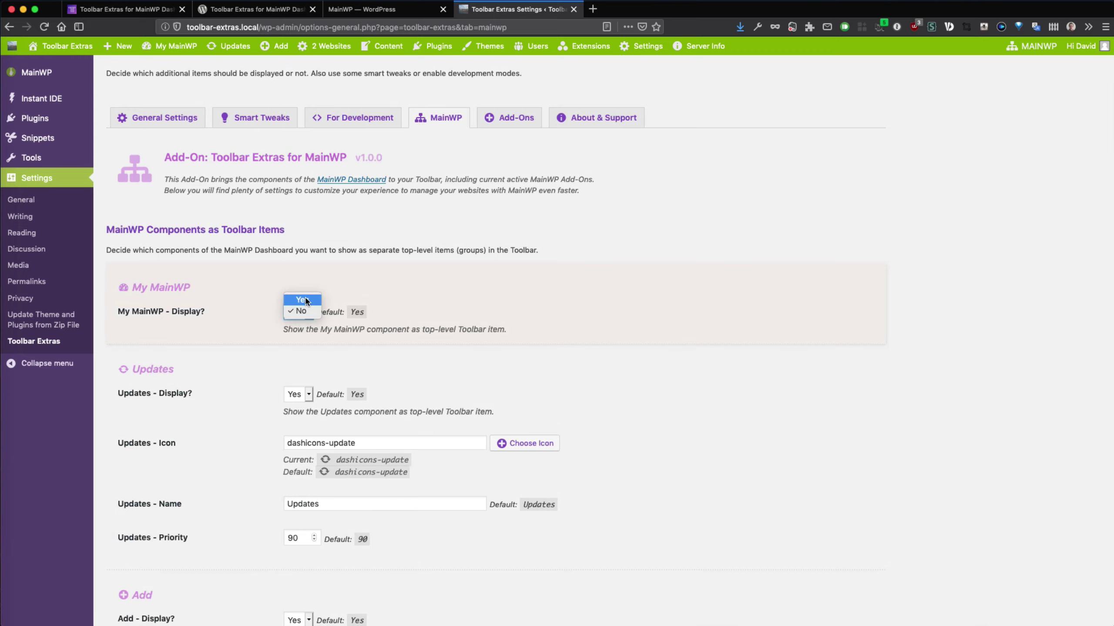
click(298, 302)
- Review the icon, name and priority settings of the My MainWP and Updates components alongside their toolbar items
scroll(420, 415, down, 4)
scroll(421, 418, down, 1)
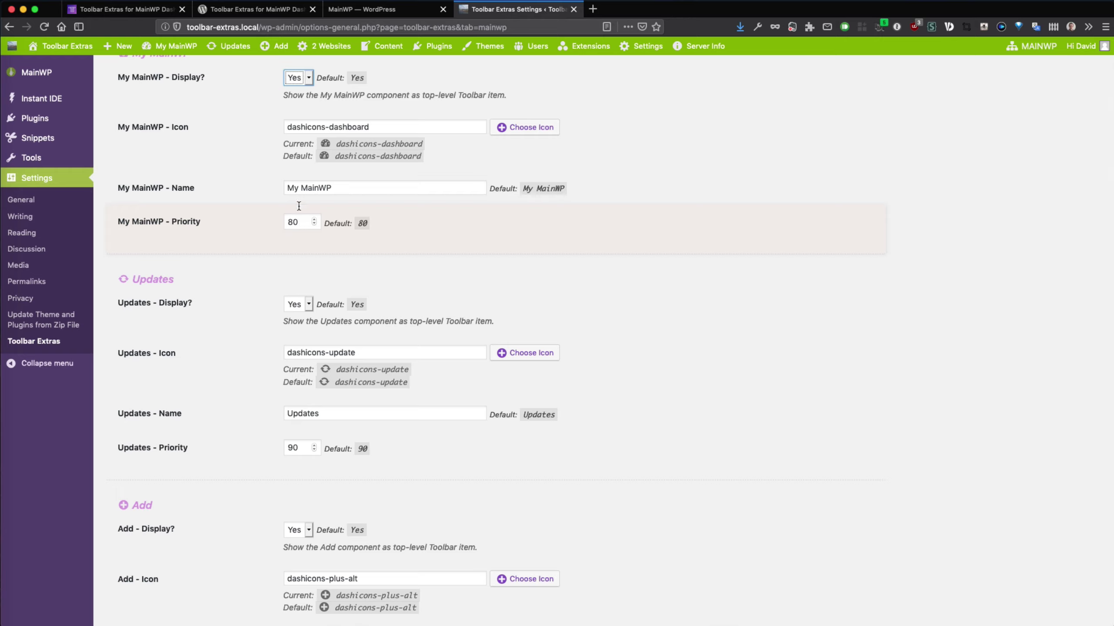
mouse_move(165, 52)
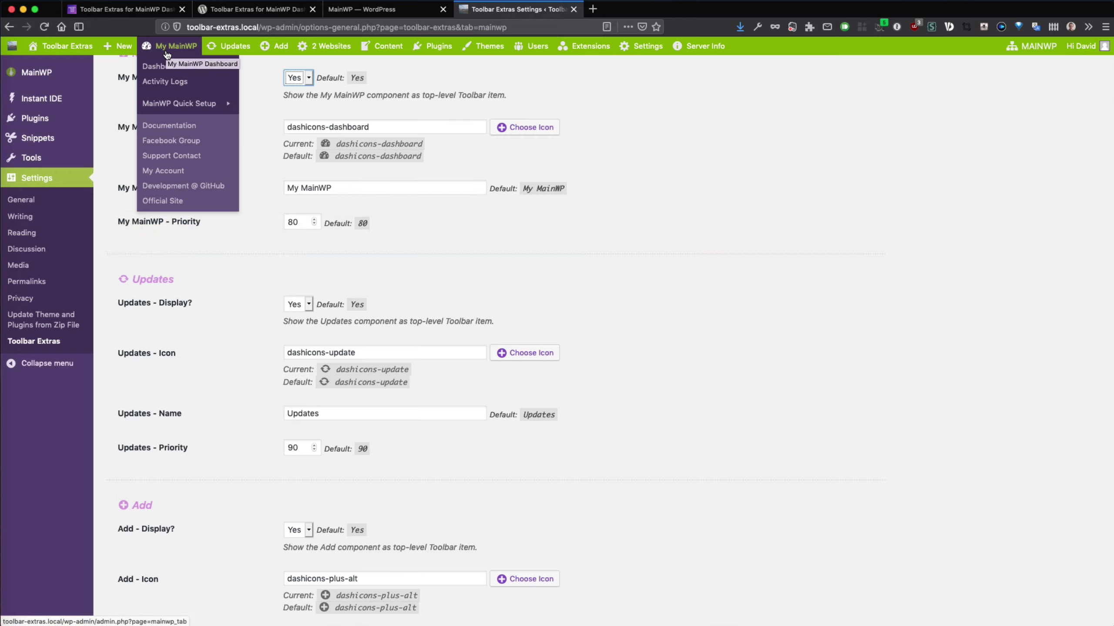
mouse_move(23, 56)
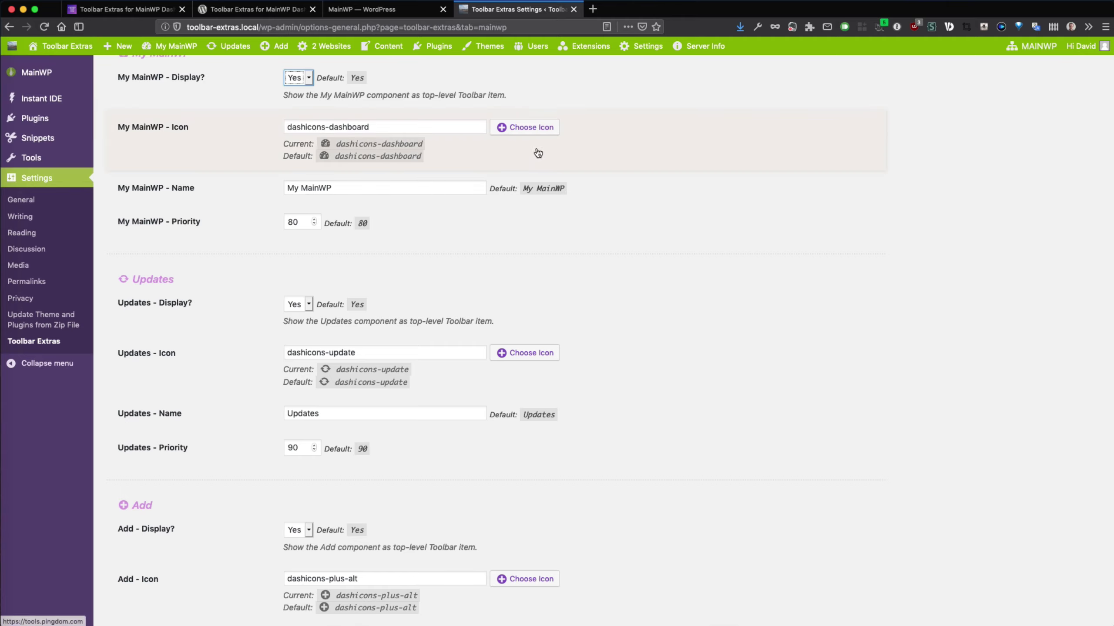
click(291, 227)
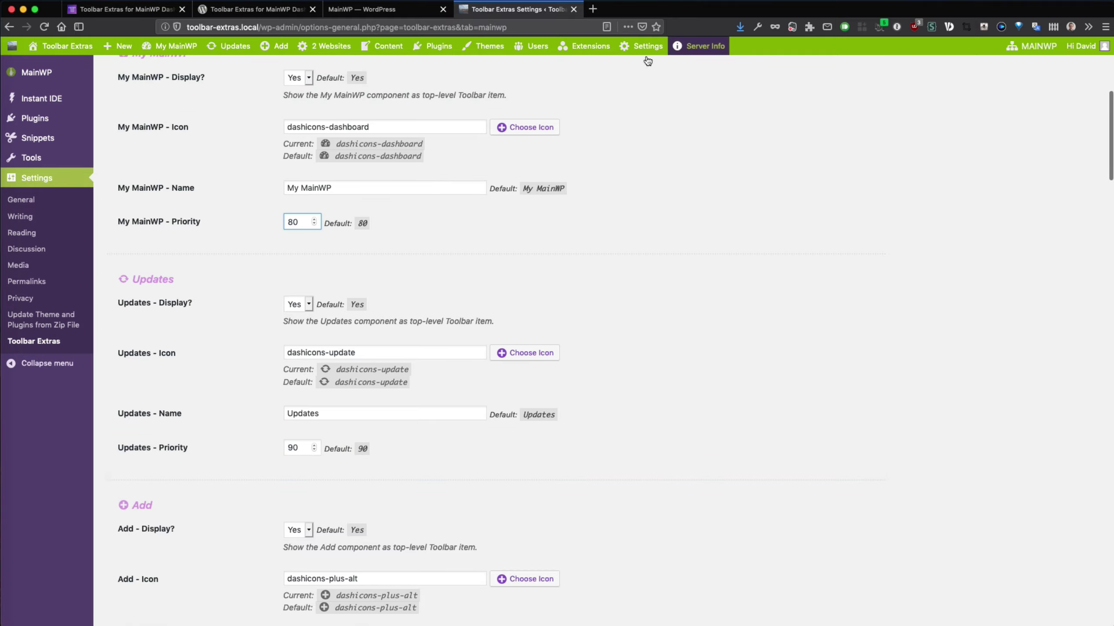
scroll(359, 382, down, 2)
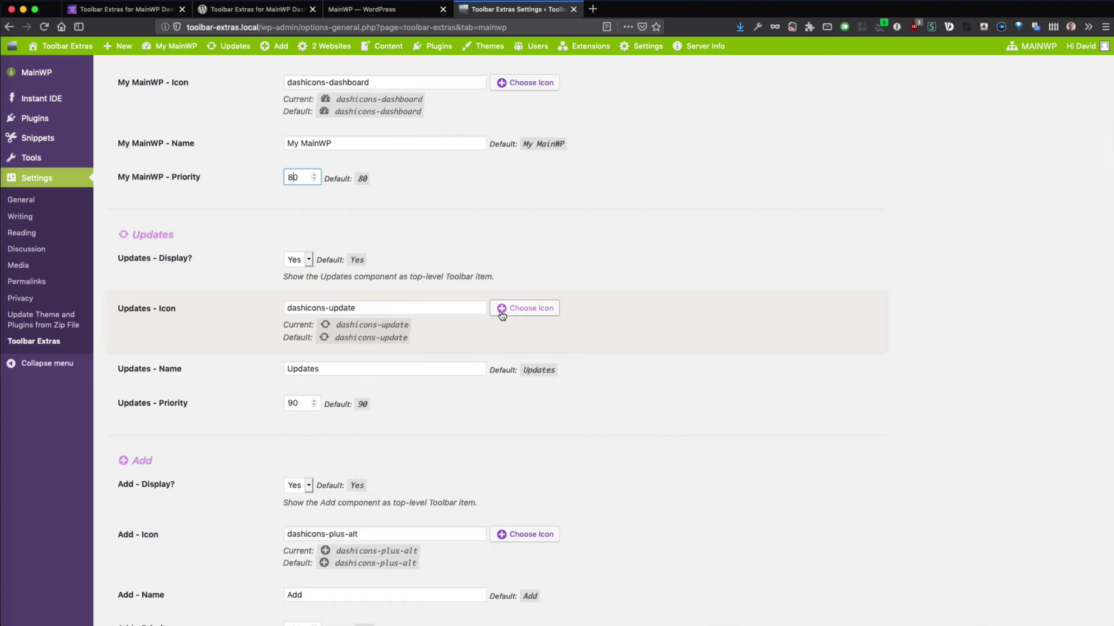
drag(335, 371, 248, 362)
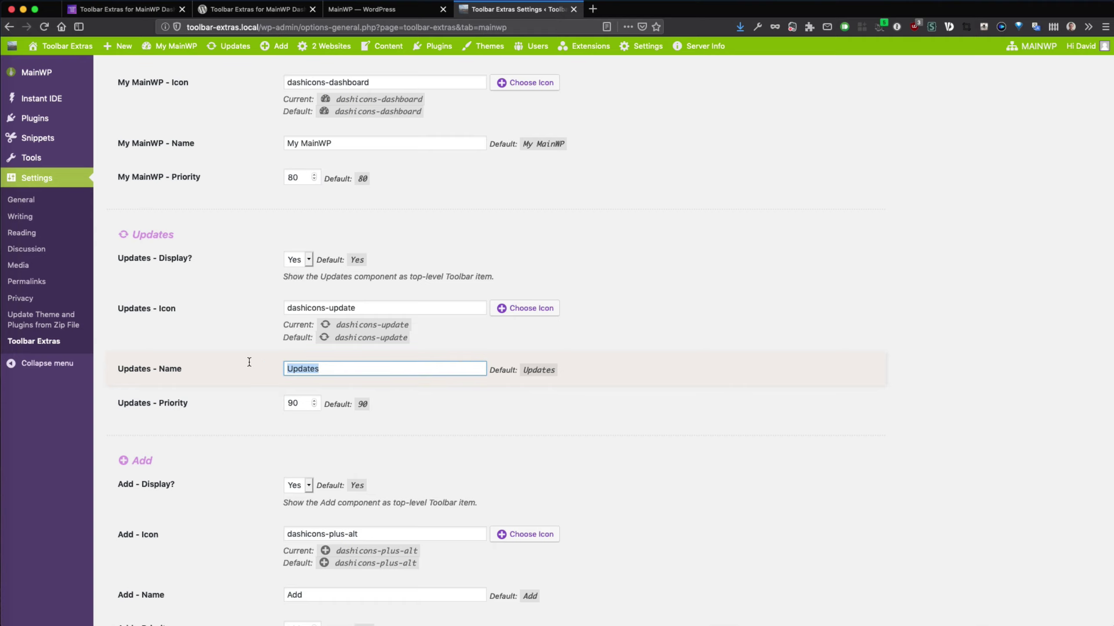
mouse_move(228, 46)
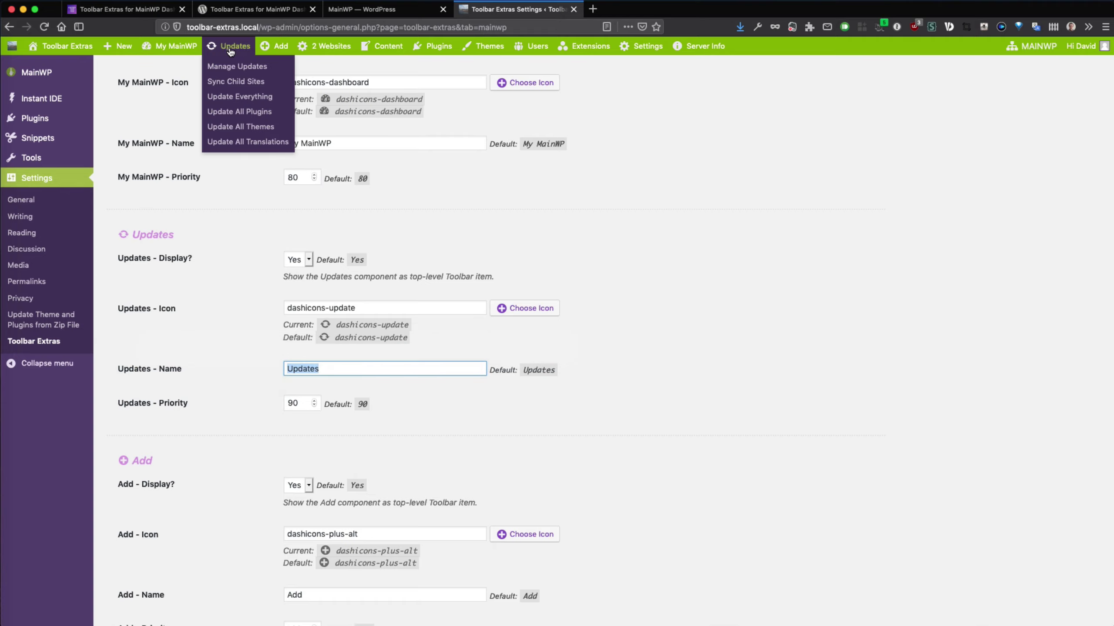
- Review the Websites component's options for listing child sites, groups and statuses as sub items
scroll(676, 353, down, 15)
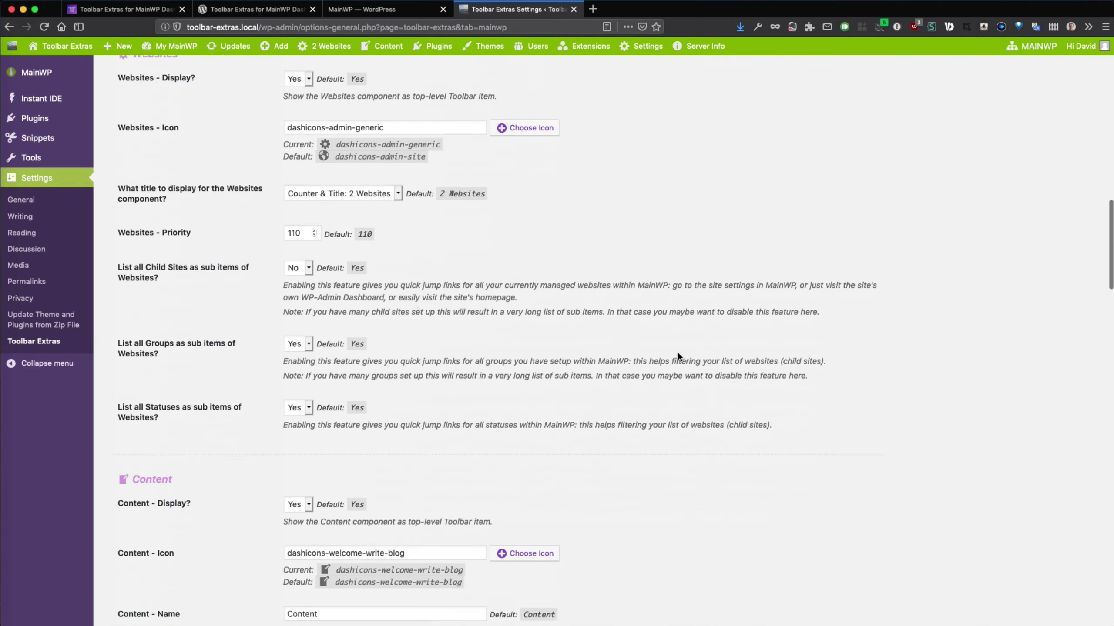
scroll(677, 352, up, 3)
scroll(676, 352, down, 3)
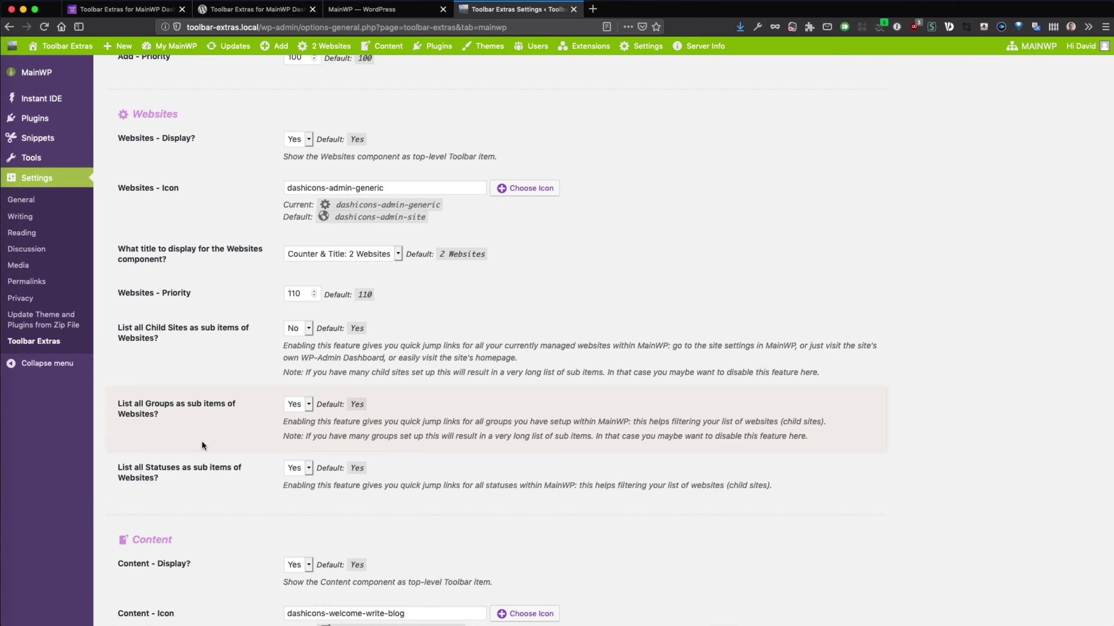
- Examine the Various Tweaks options for removing WordPress core items and compare them with the current toolbar
scroll(202, 440, down, 20)
scroll(202, 441, down, 20)
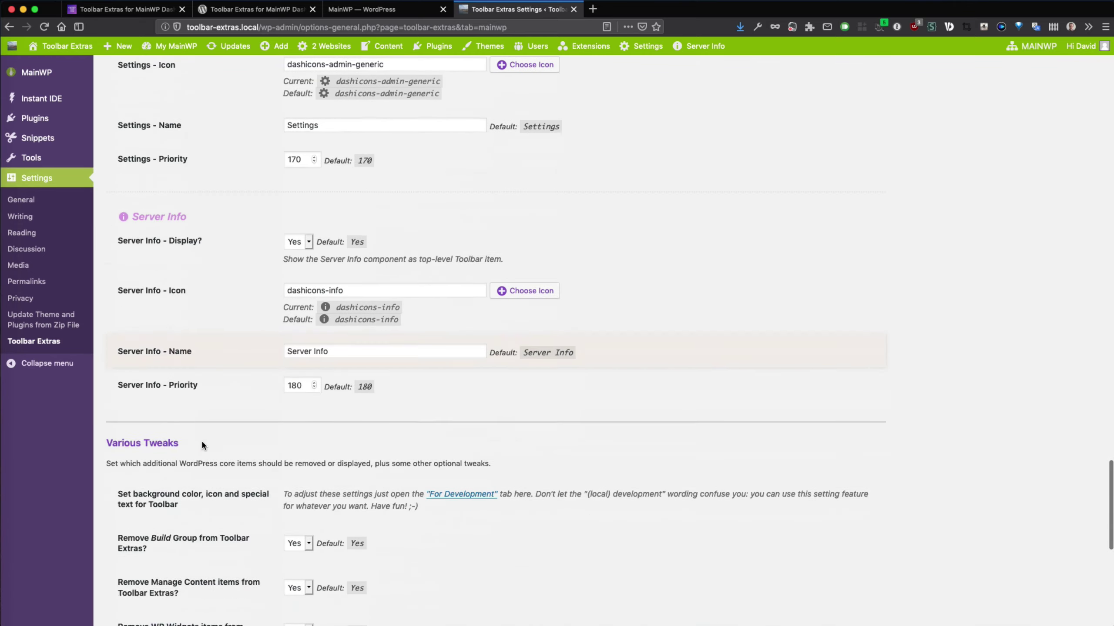
scroll(201, 440, up, 2)
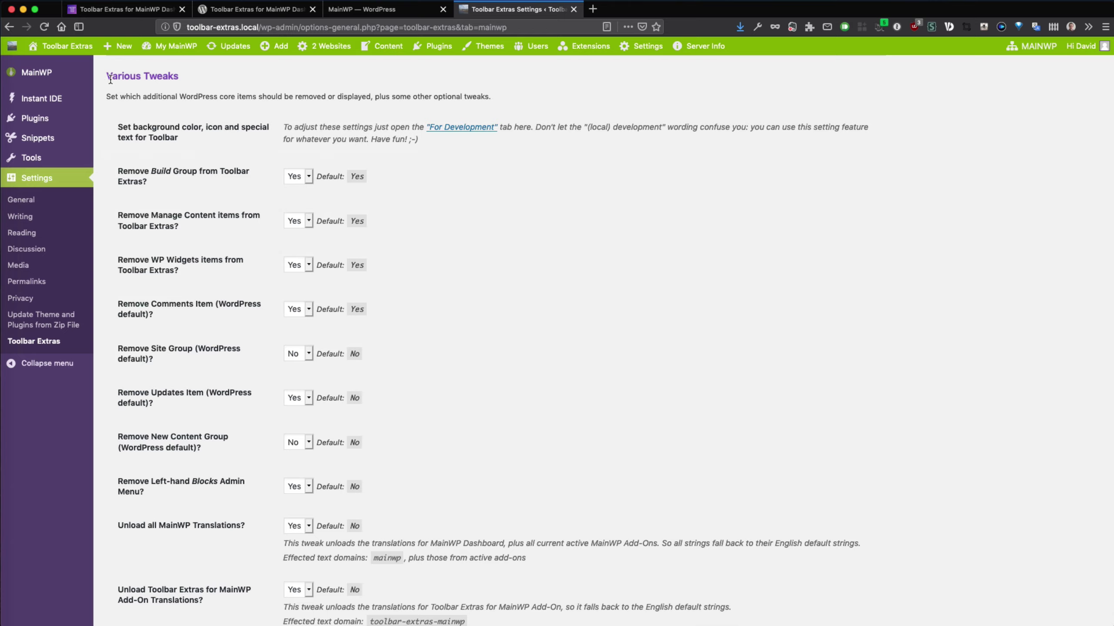
mouse_move(78, 54)
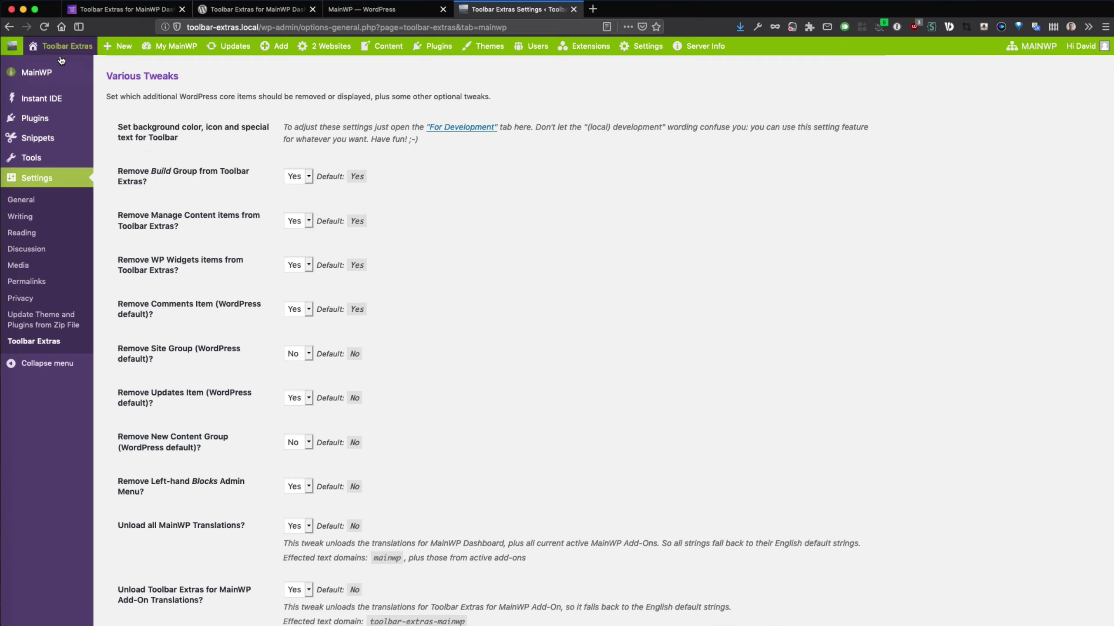
mouse_move(50, 112)
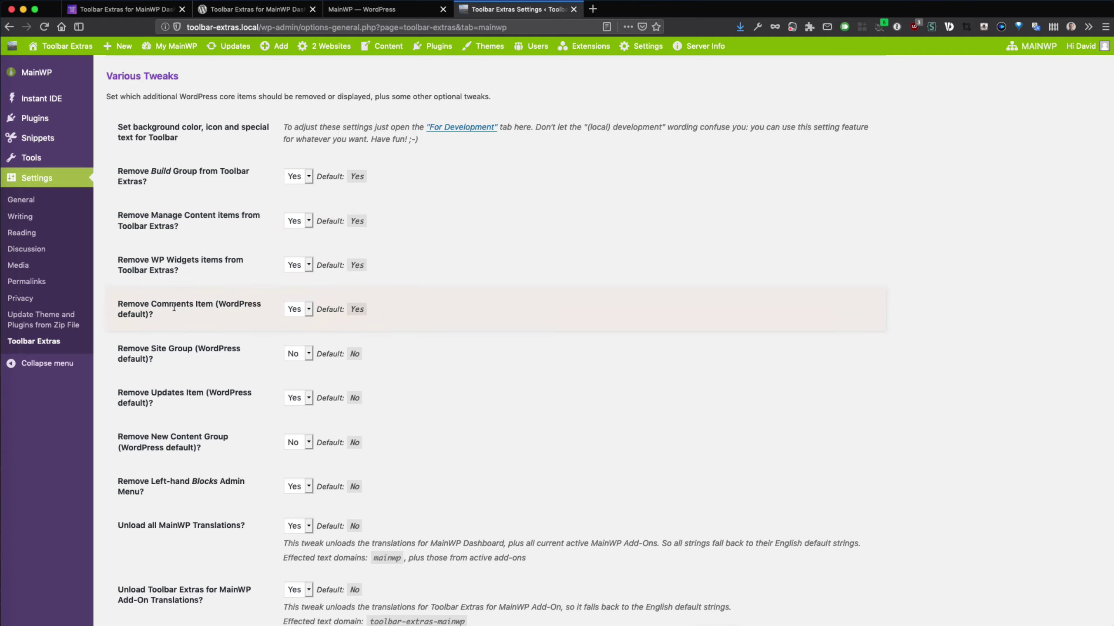
mouse_move(100, 53)
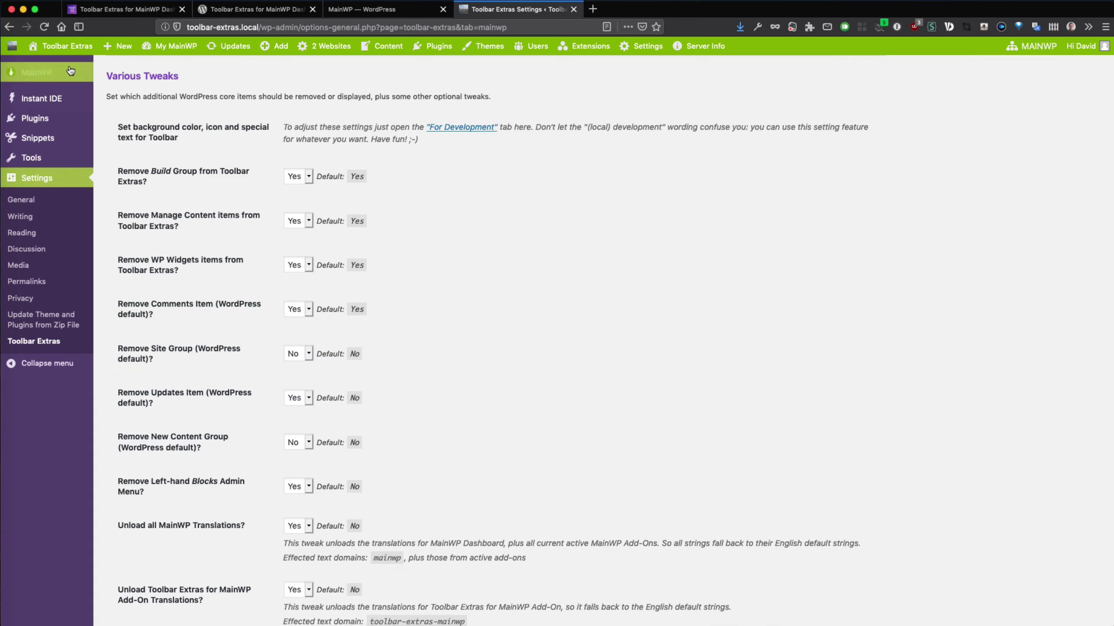
mouse_move(65, 46)
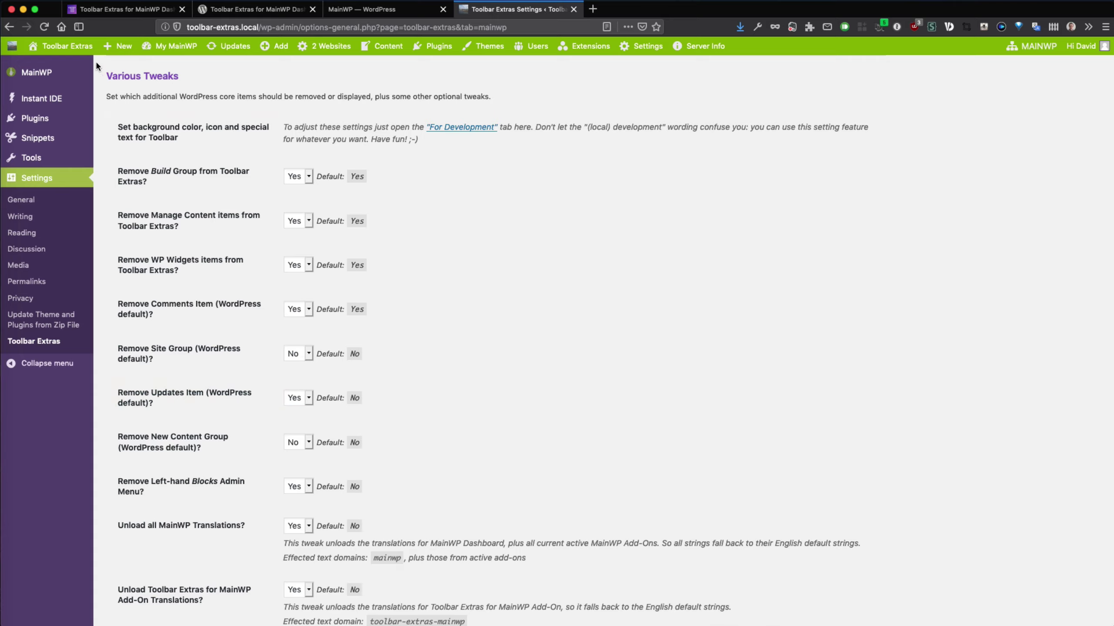
mouse_move(229, 56)
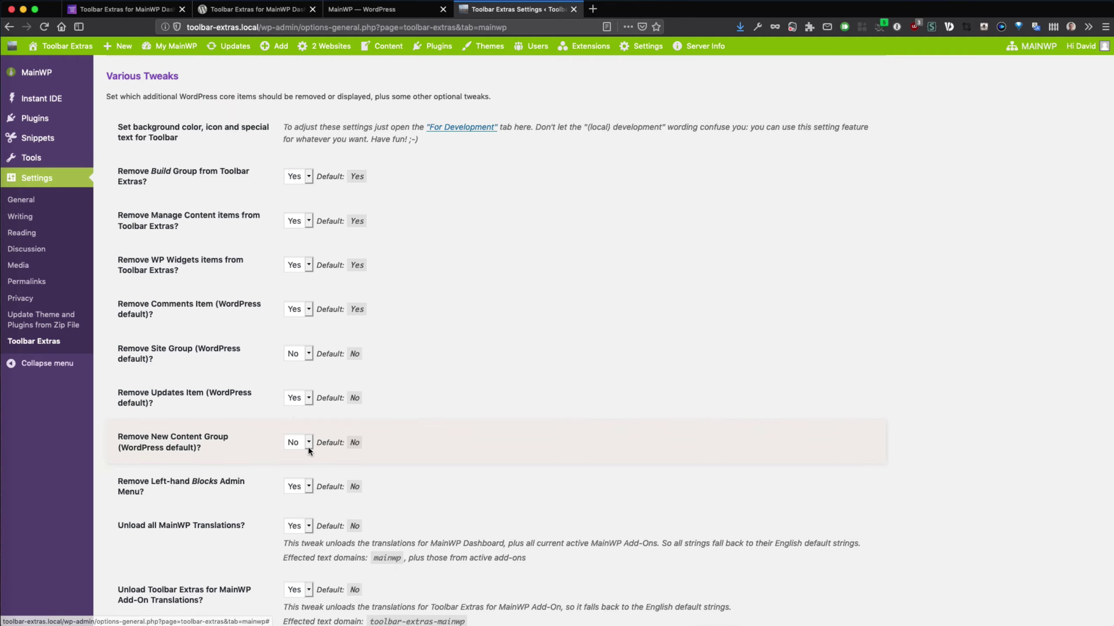
- Set Remove Updates Item (WordPress default) to No and save the changes
click(297, 398)
click(298, 408)
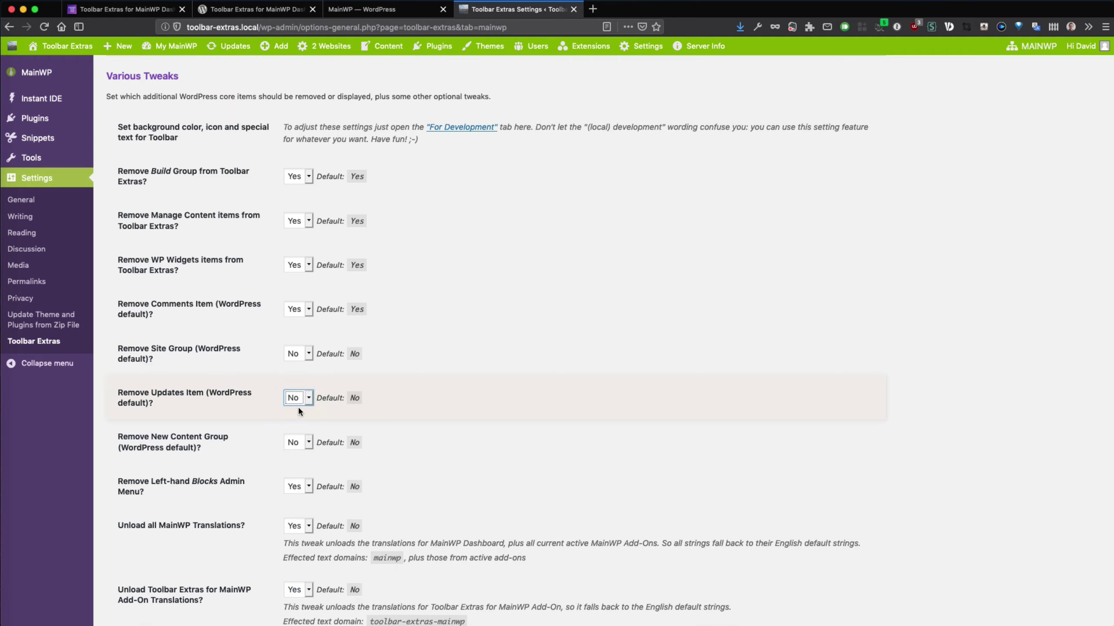
scroll(360, 451, down, 4)
click(170, 568)
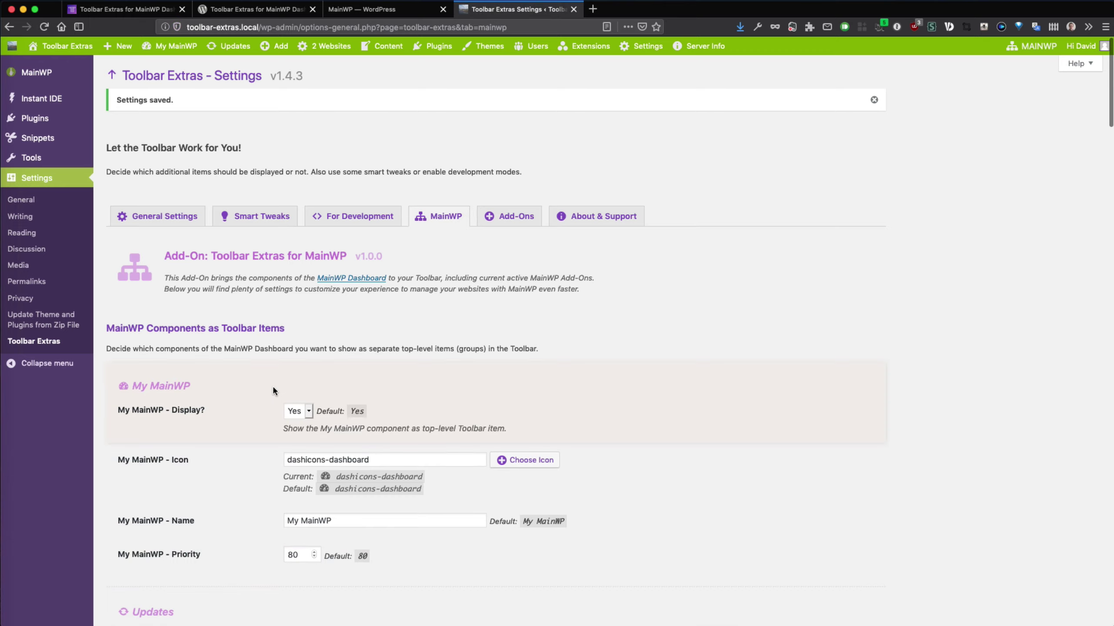
- Check the toolbar for the default WordPress updates item and view the New and Toolbar Extras submenus
scroll(273, 384, down, 1)
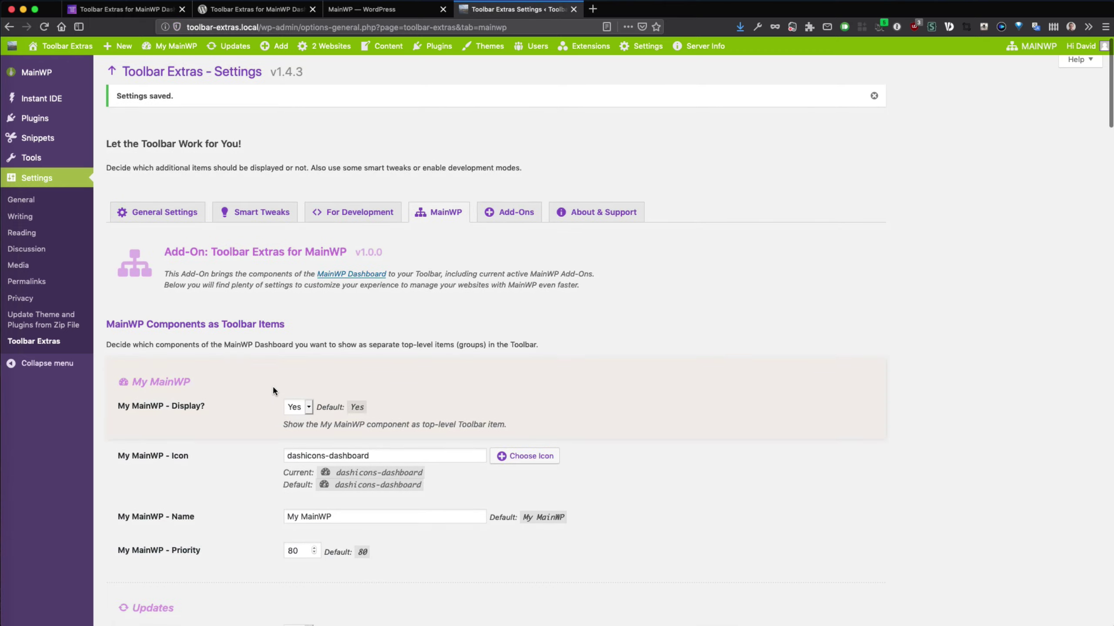
scroll(272, 389, down, 4)
scroll(272, 389, up, 5)
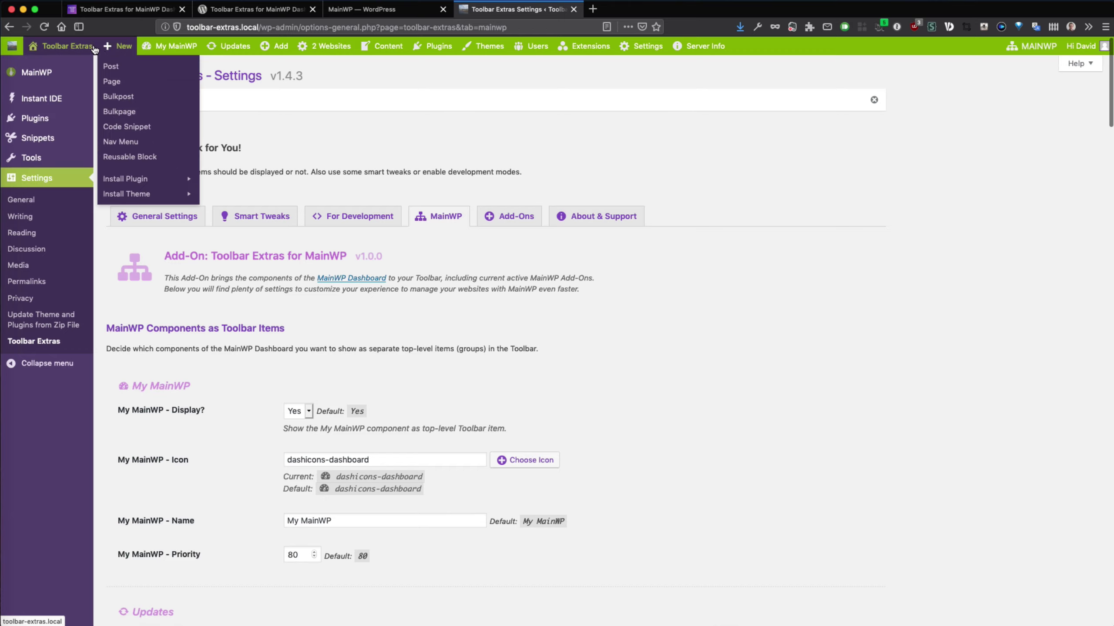
mouse_move(229, 48)
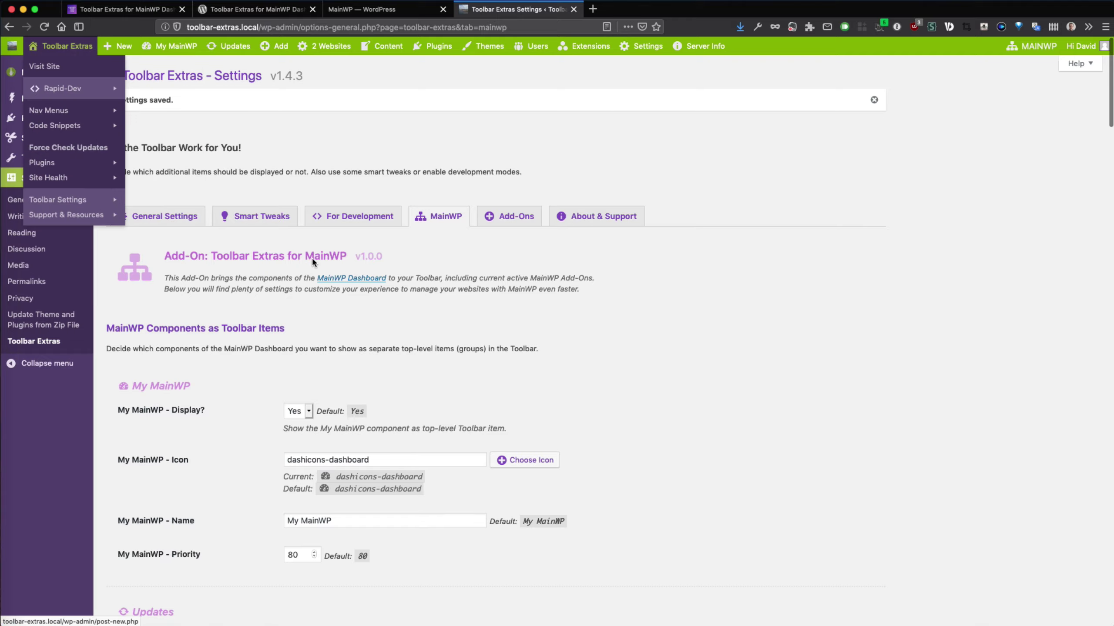
- Under Various Tweaks, set Remove Updates Item and Remove New Content Group to Yes, and save the changes
scroll(316, 266, down, 15)
scroll(317, 269, down, 20)
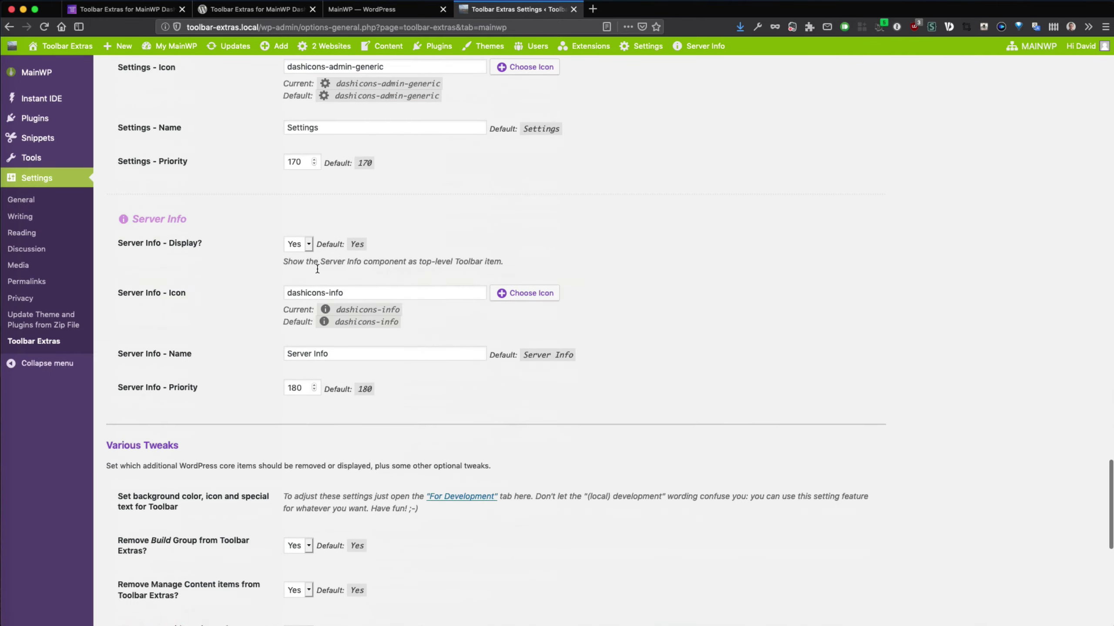
scroll(317, 272, down, 5)
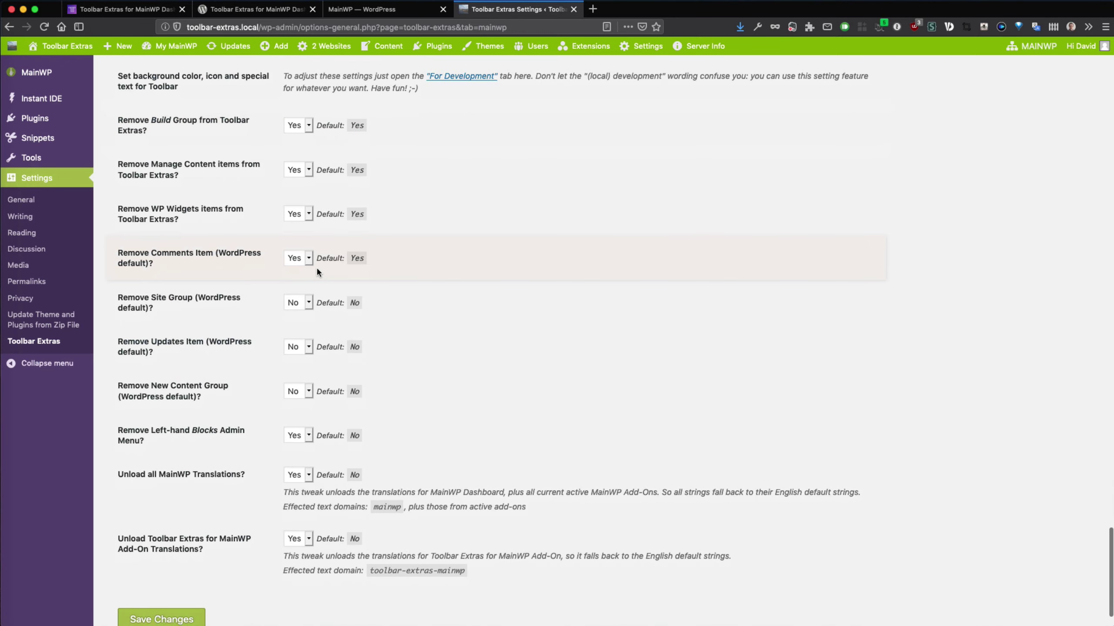
click(295, 327)
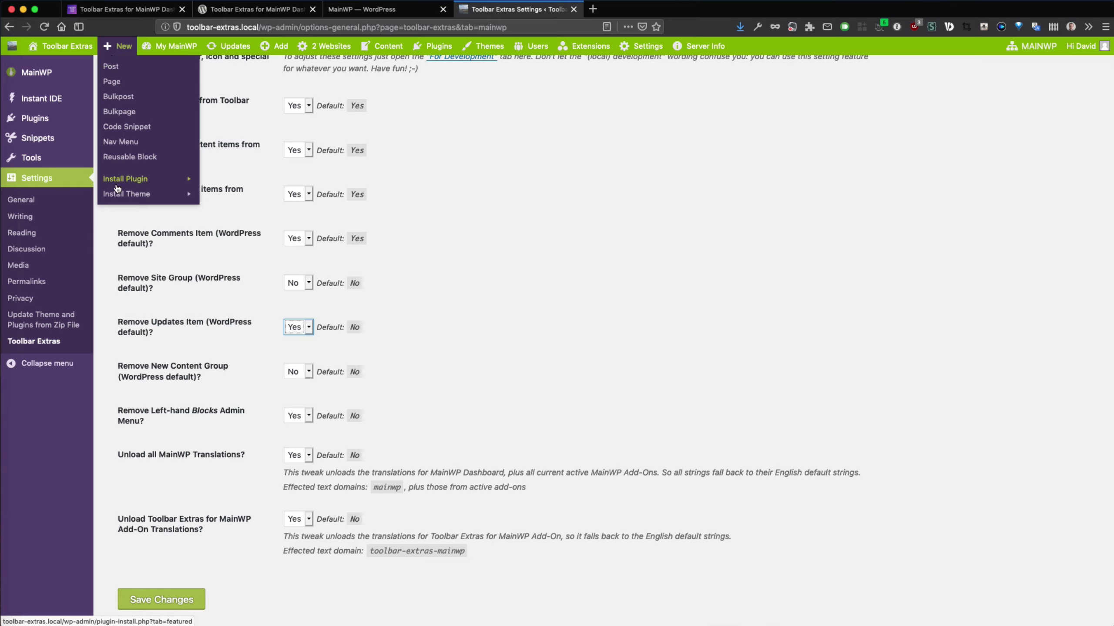
click(293, 373)
click(294, 357)
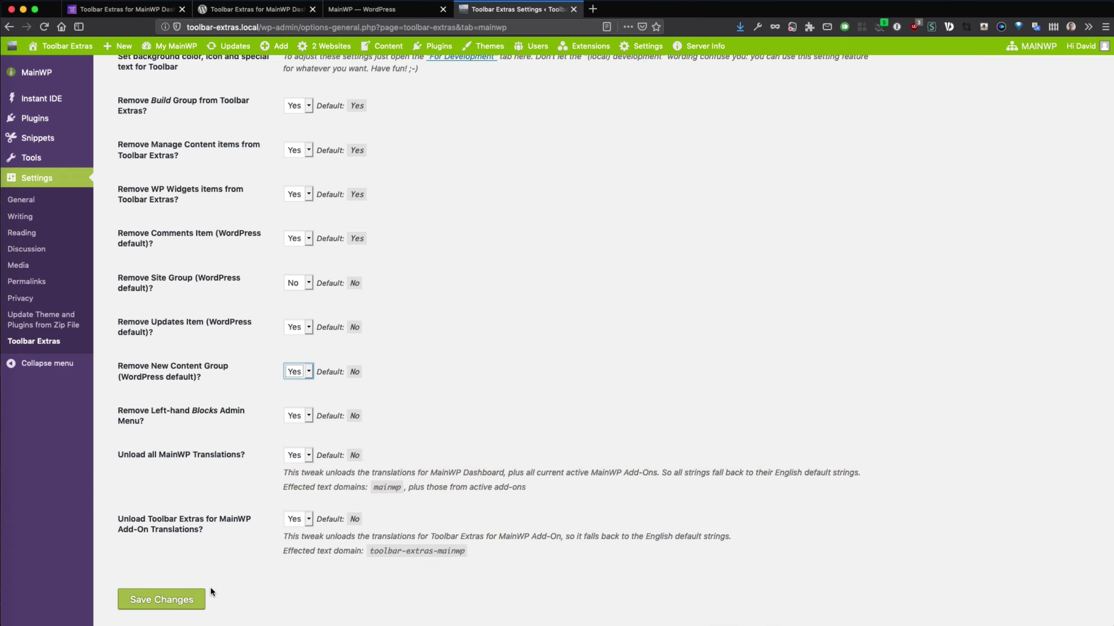
click(184, 599)
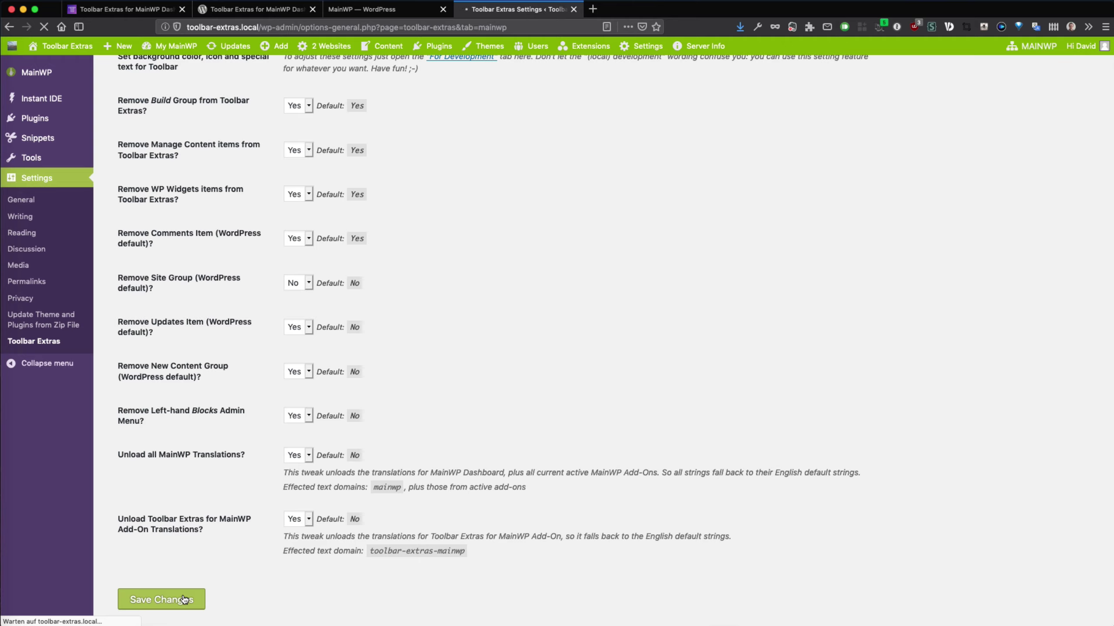
- Check the toolbar for the New content group and view the Toolbar Extras, Content and Themes submenus
mouse_move(109, 51)
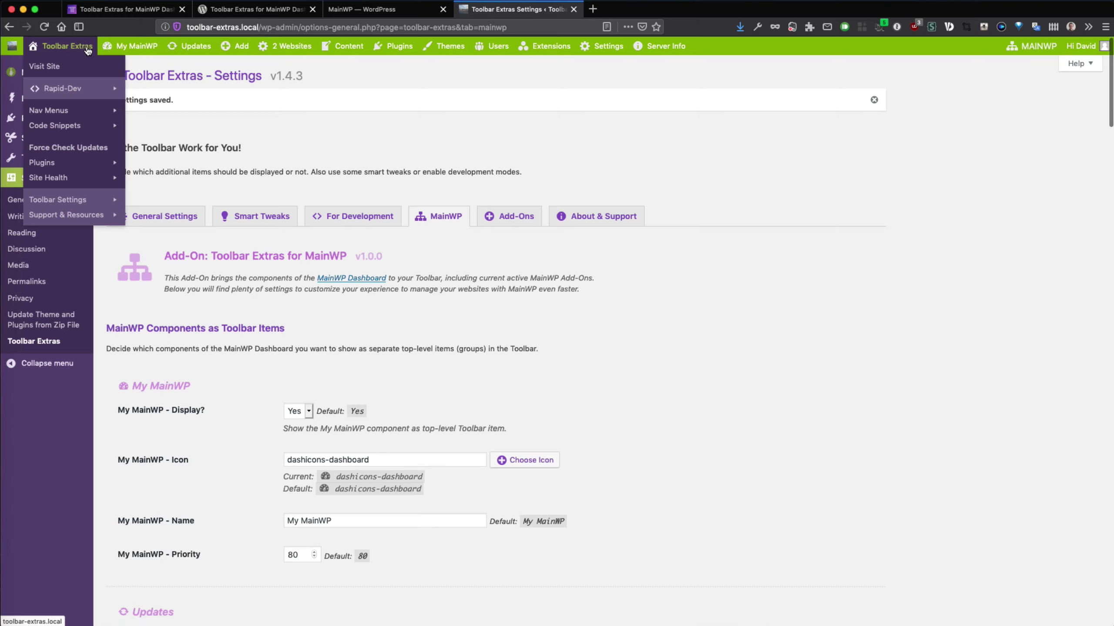
mouse_move(232, 54)
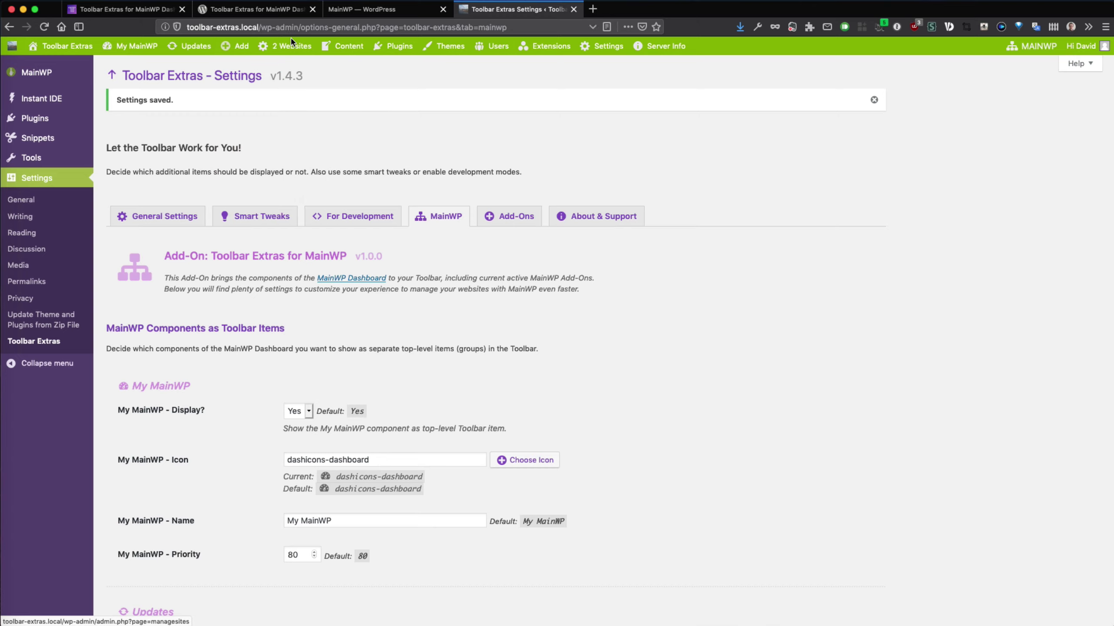
mouse_move(343, 52)
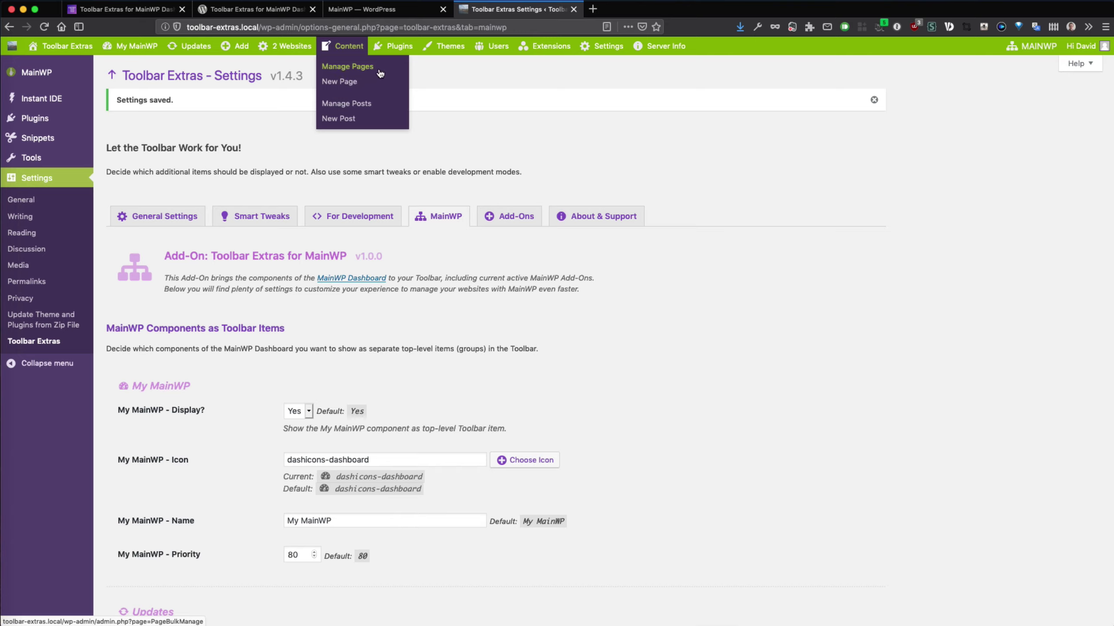
mouse_move(433, 56)
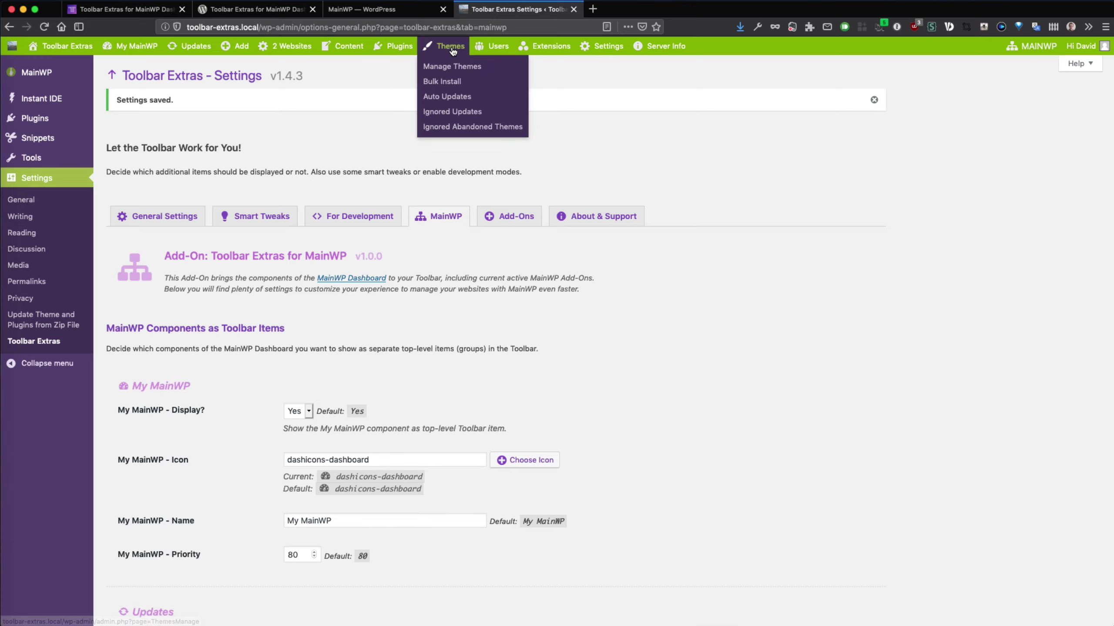
- Set Content - Display? to No for the MainWP toolbar components
mouse_move(486, 53)
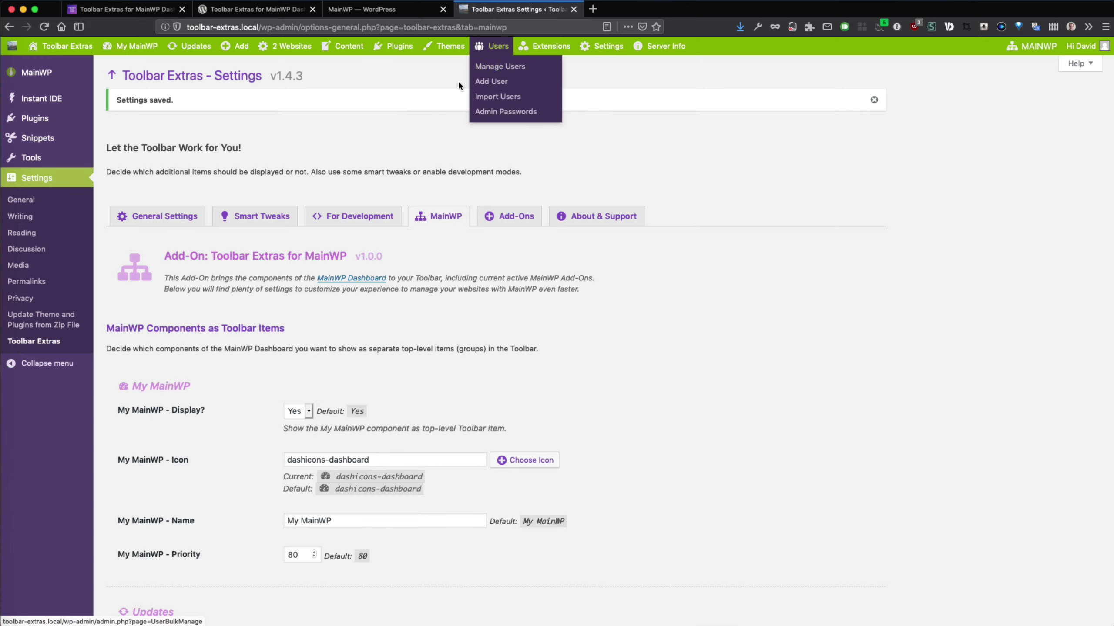
scroll(354, 428, down, 15)
scroll(354, 429, up, 10)
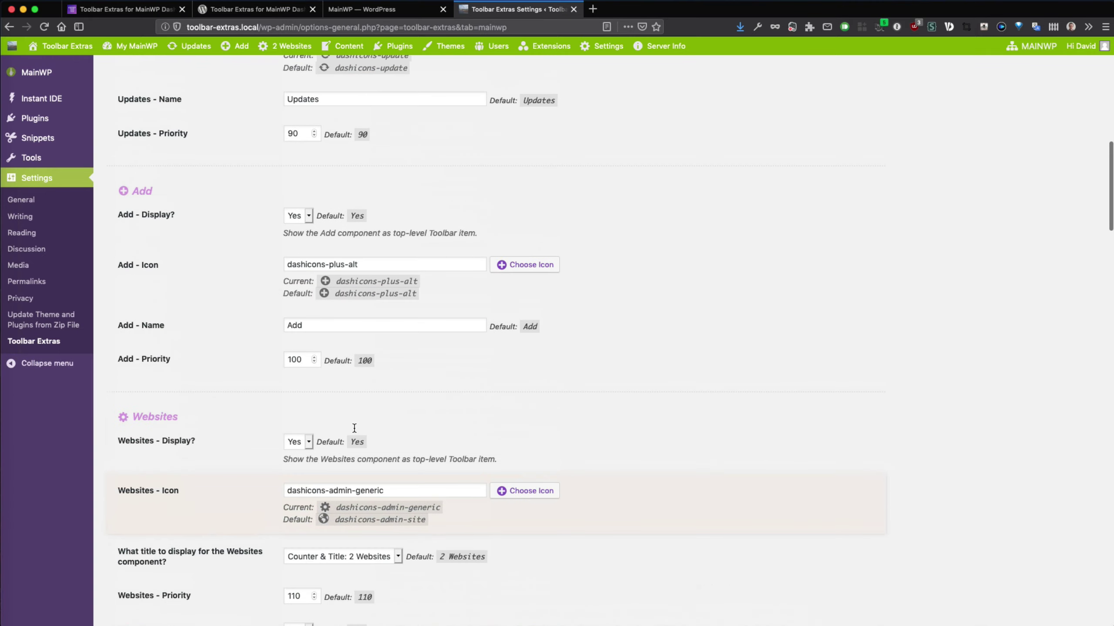
scroll(353, 427, down, 6)
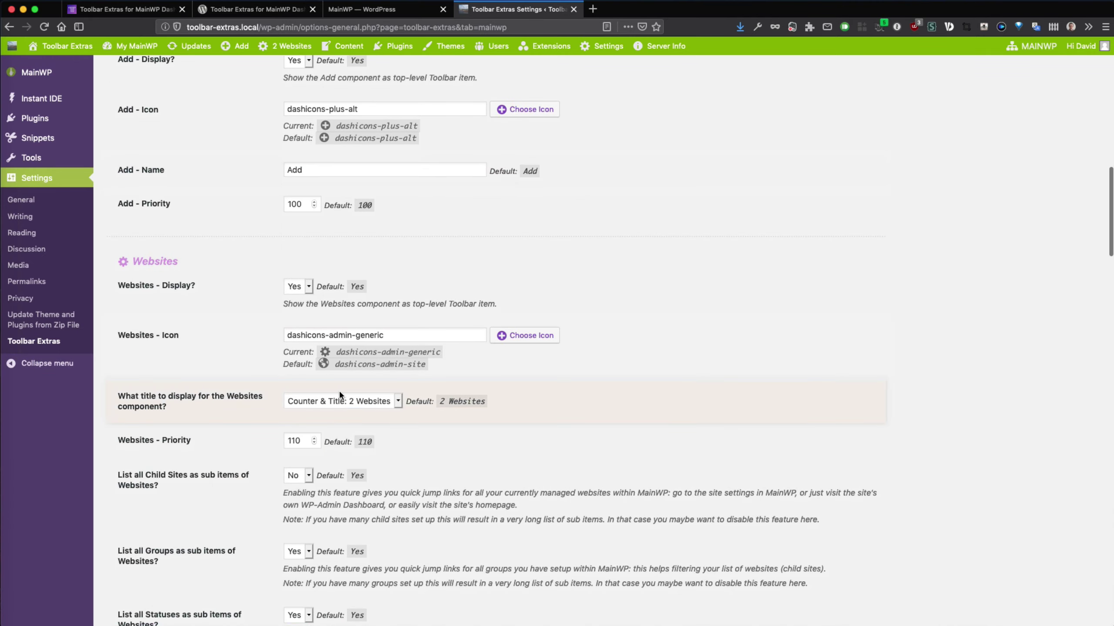
scroll(354, 428, down, 8)
scroll(339, 392, down, 1)
click(296, 312)
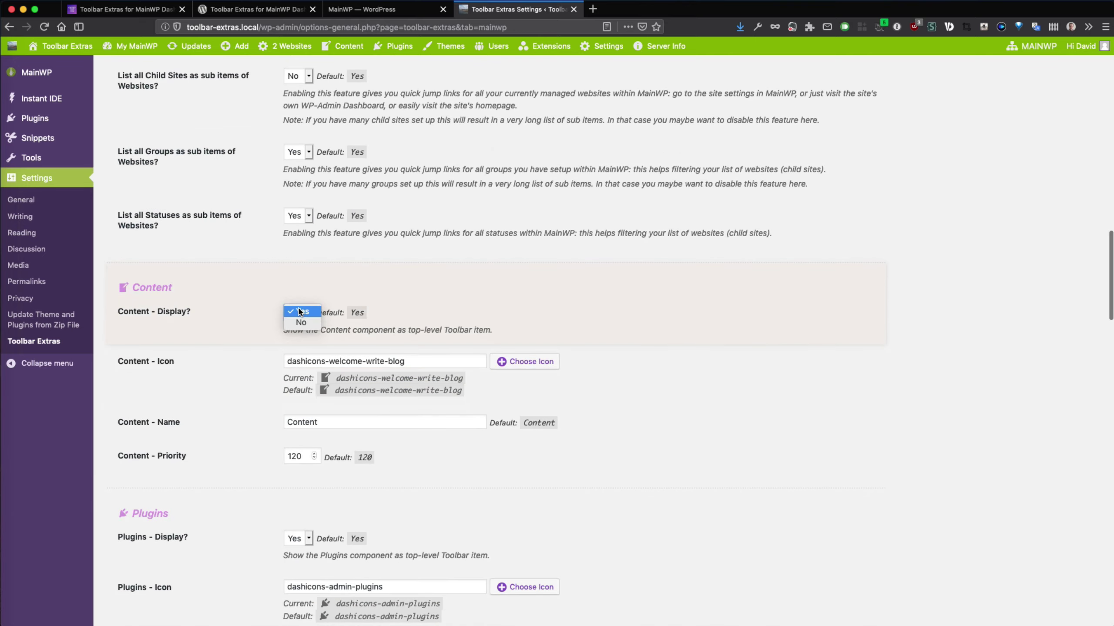
click(294, 312)
scroll(327, 406, down, 9)
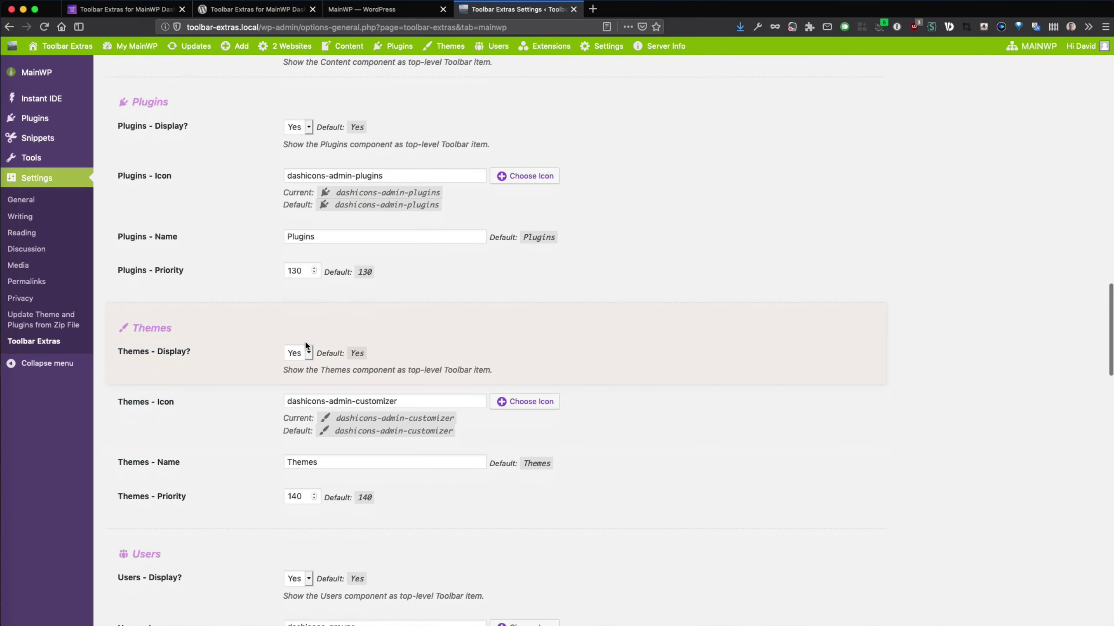
- Set Themes - Display? and Users - Display? to No, and save the changes
click(299, 354)
click(302, 365)
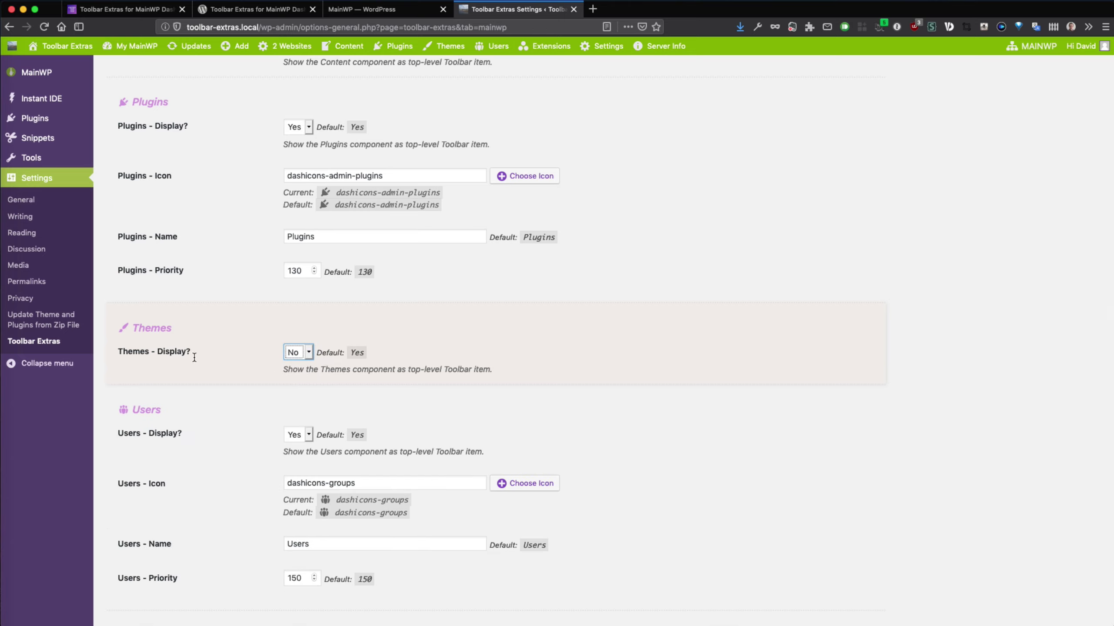
scroll(361, 416, down, 3)
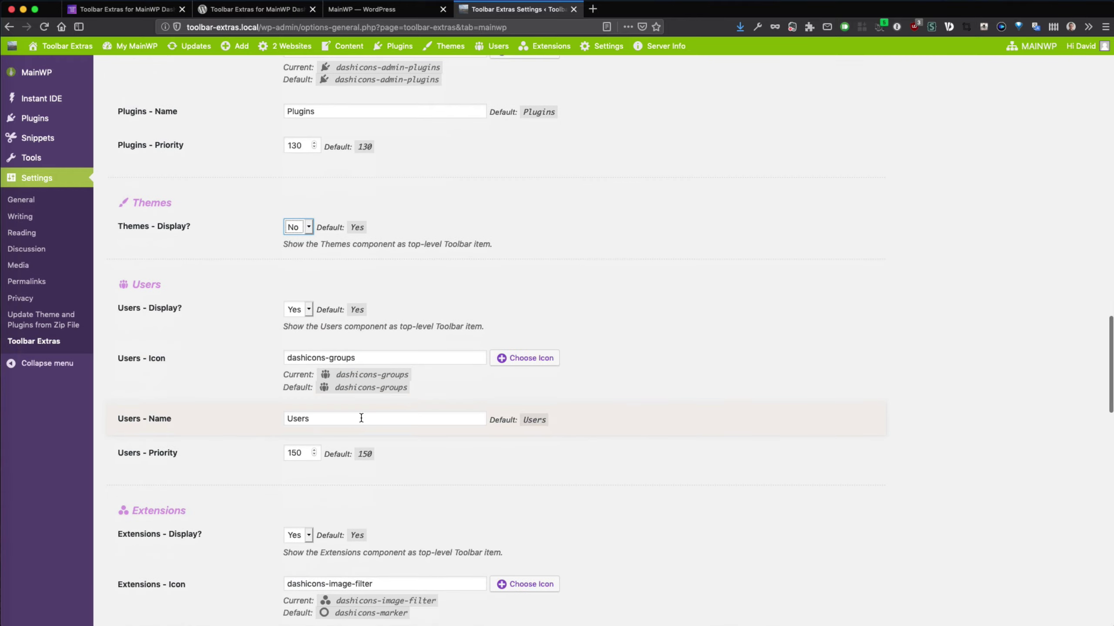
click(303, 310)
click(303, 320)
scroll(371, 537, down, 20)
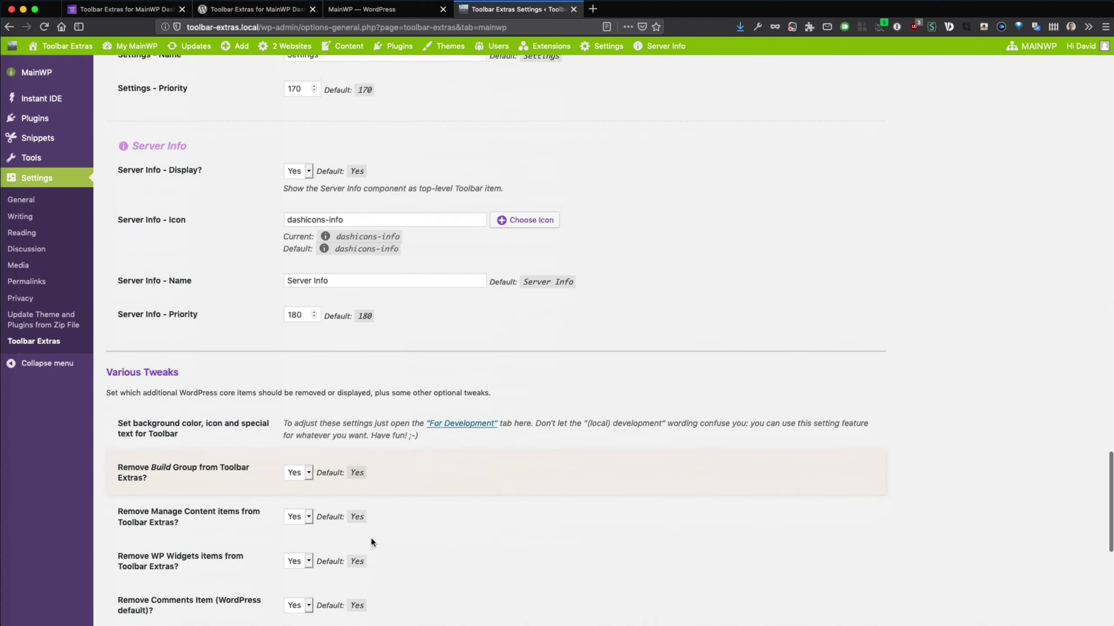
click(193, 566)
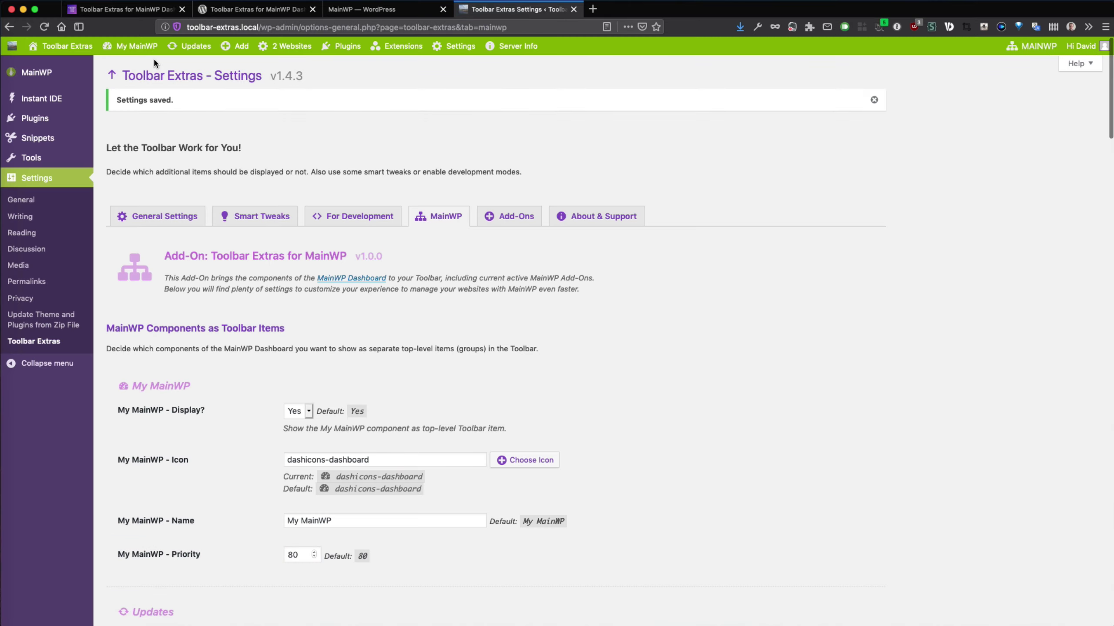
- Check the reduced toolbar and view the Server Info, Websites and Plugins submenus
mouse_move(531, 53)
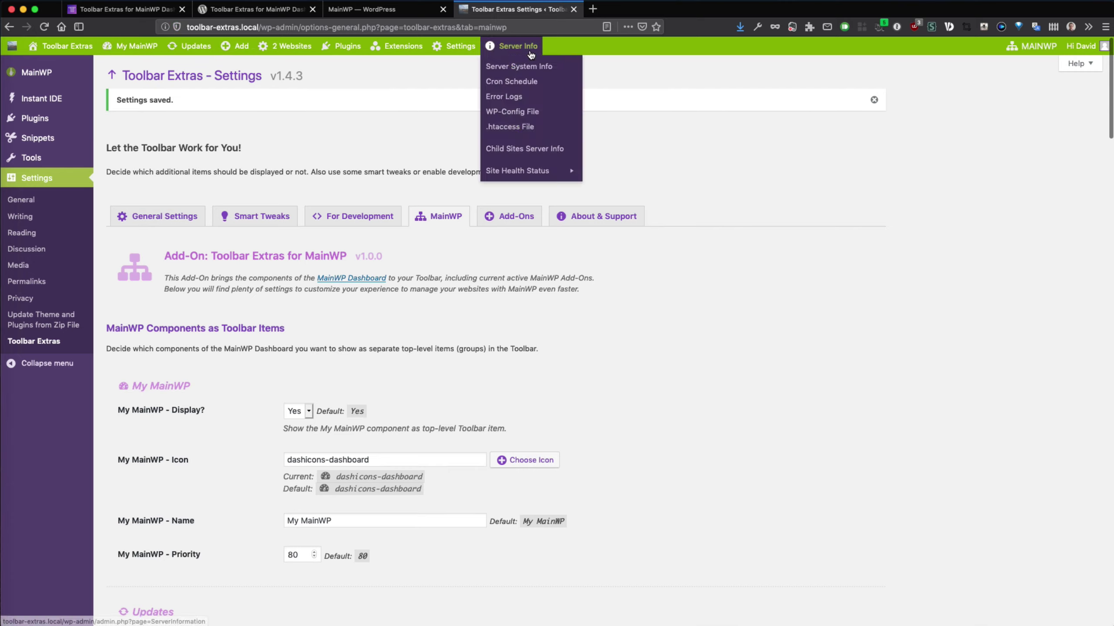
mouse_move(264, 54)
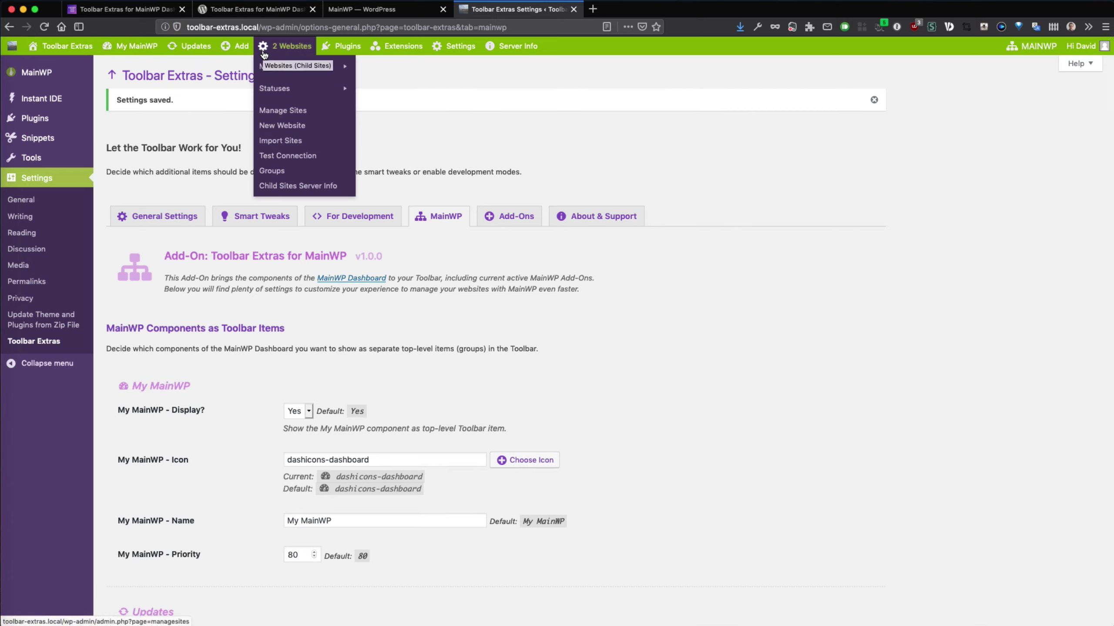
mouse_move(188, 51)
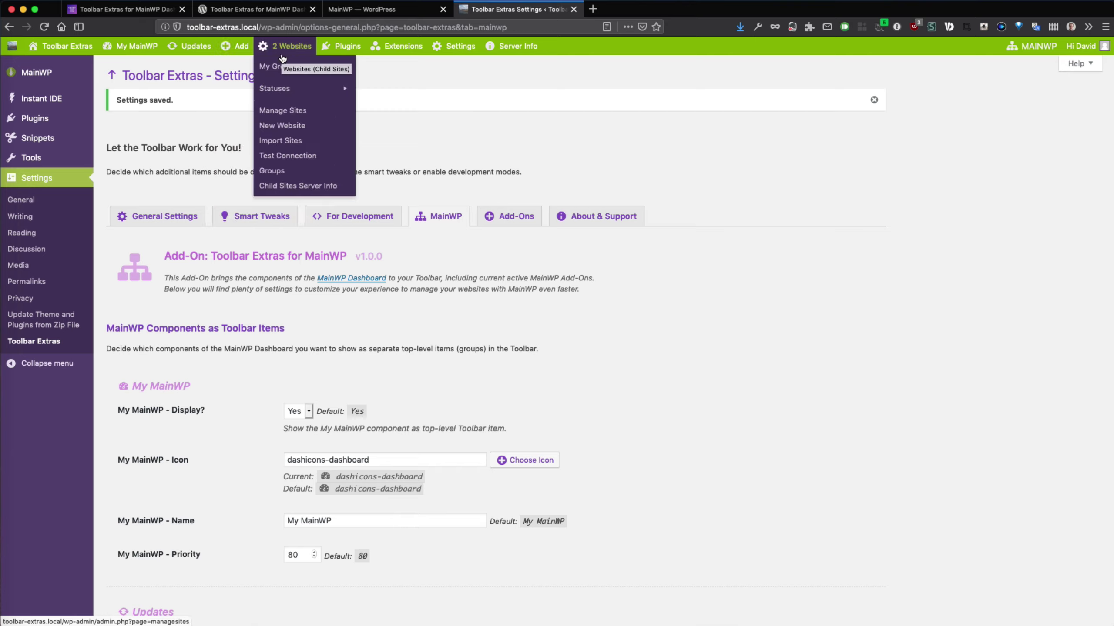
mouse_move(332, 50)
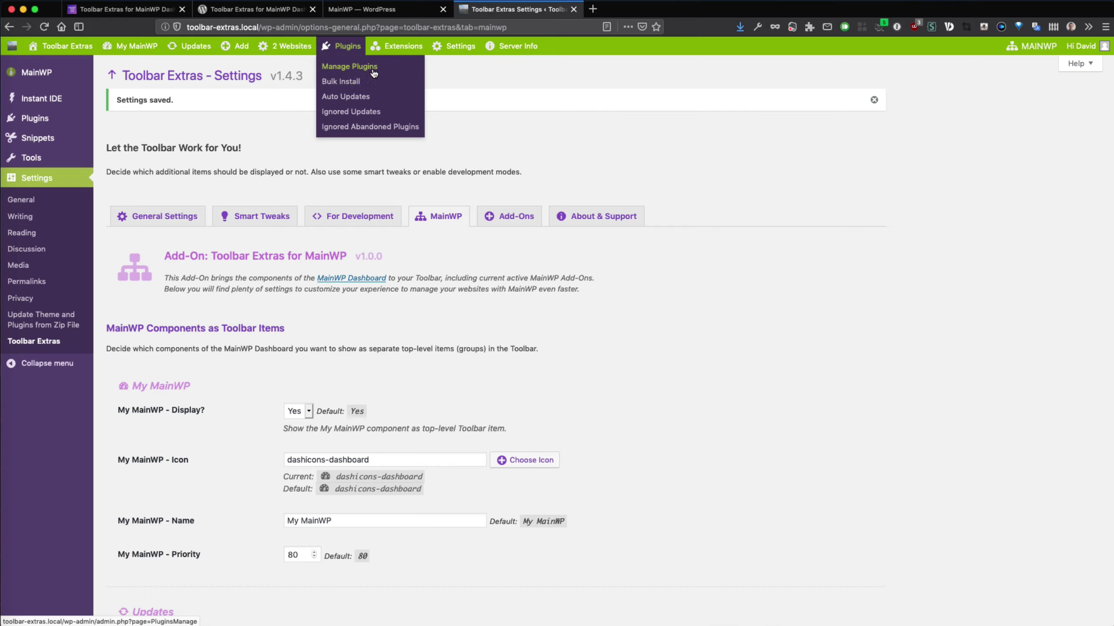
- Examine the Extensions submenu entries, including Comments, Maintenance, Clean and Lock, and the Child Sites list under Activity Logs
mouse_move(390, 51)
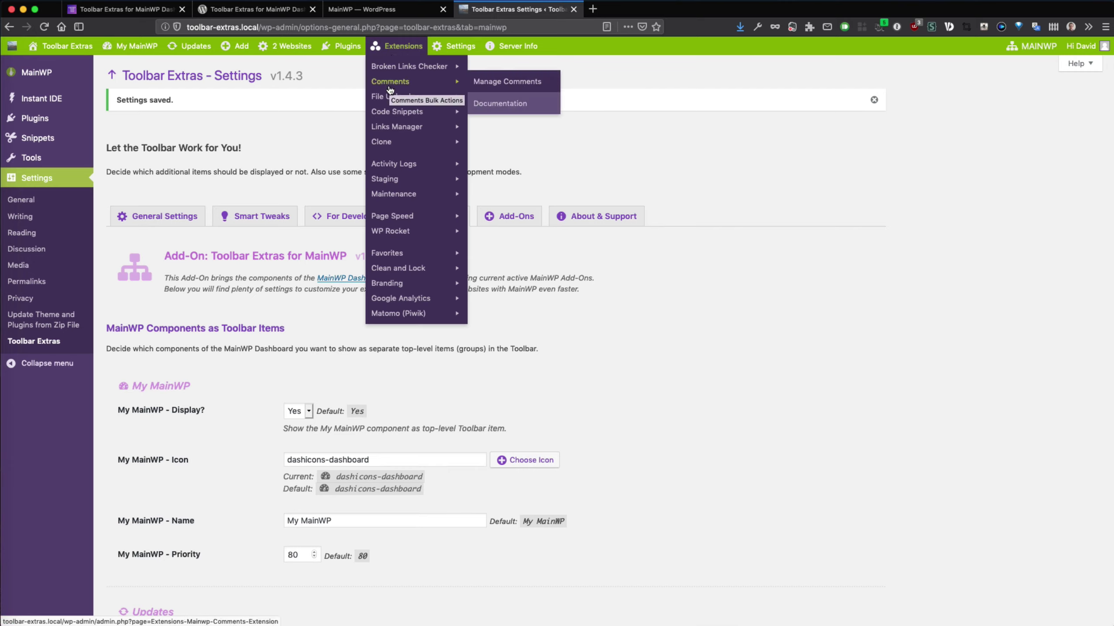
mouse_move(148, 54)
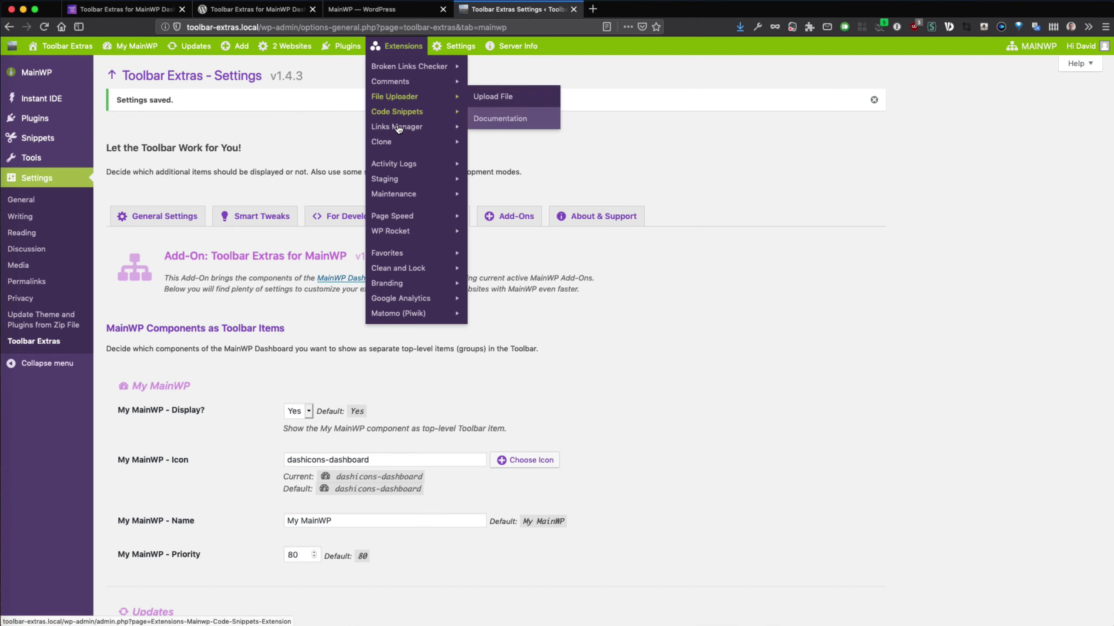
mouse_move(398, 194)
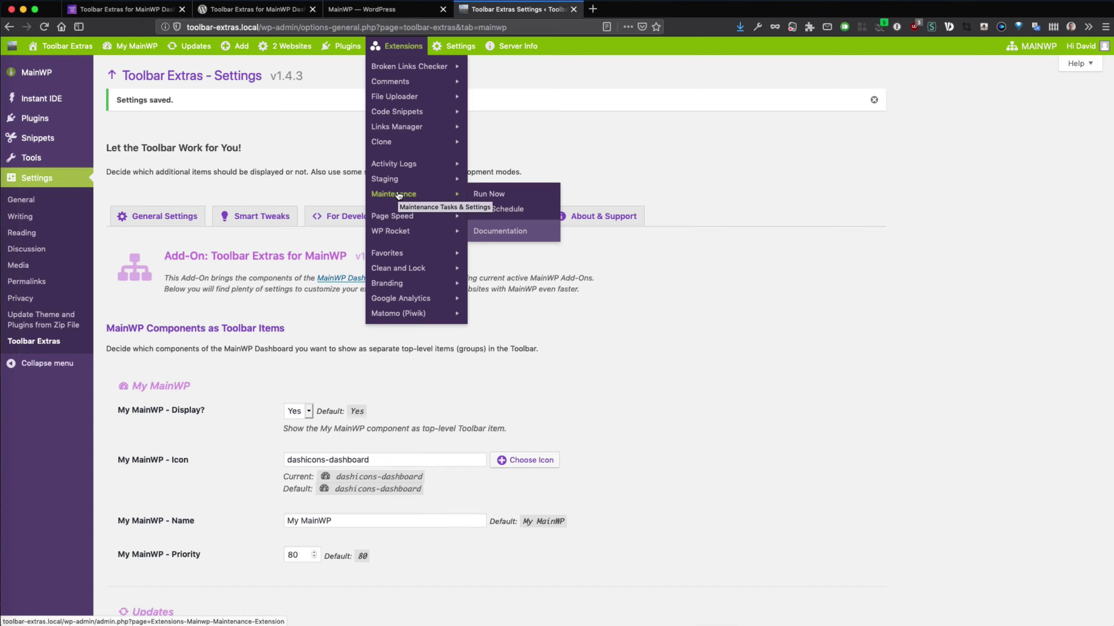
mouse_move(393, 272)
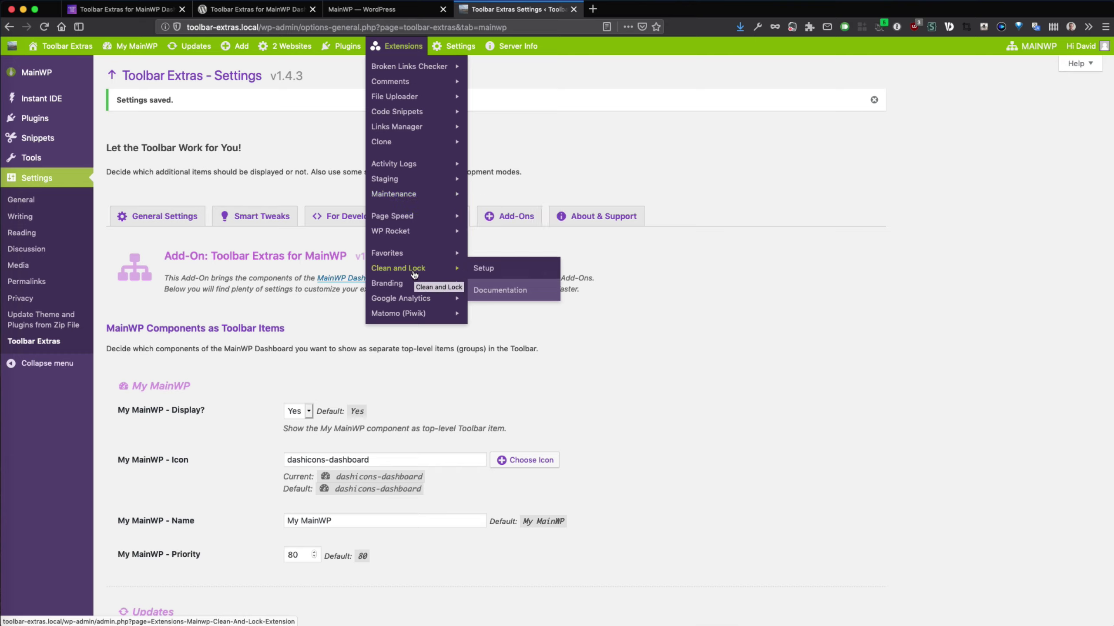
mouse_move(390, 316)
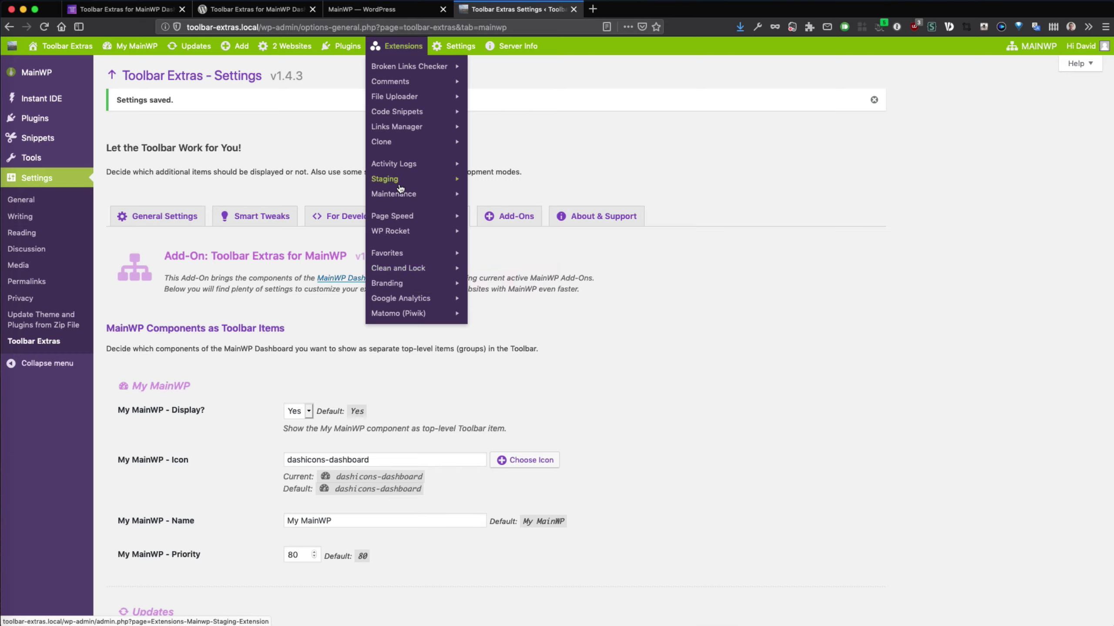
mouse_move(400, 175)
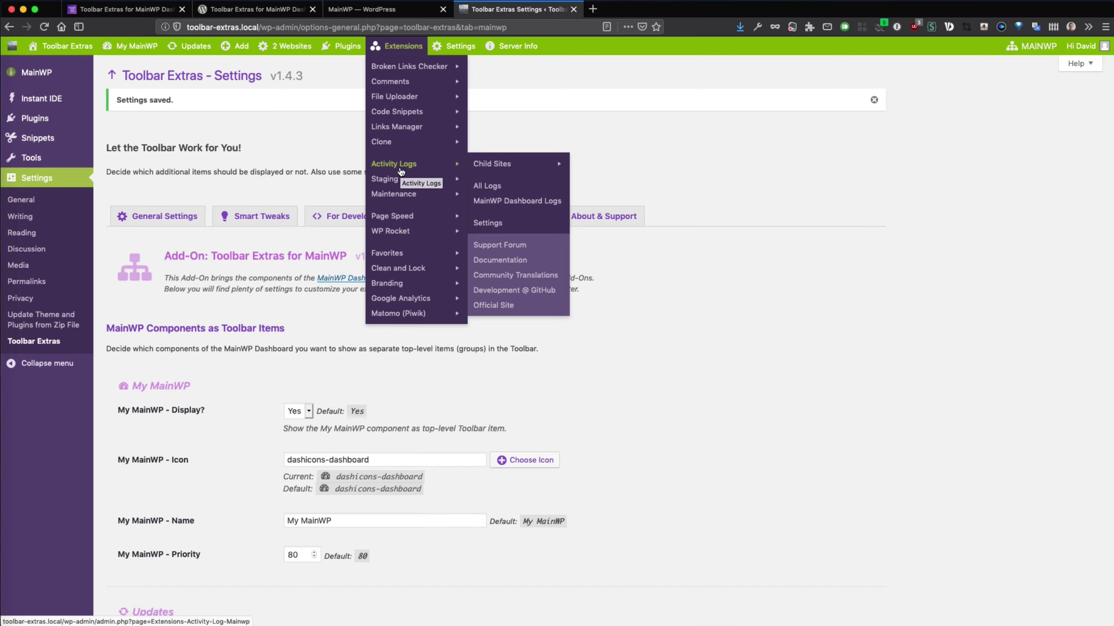
mouse_move(394, 99)
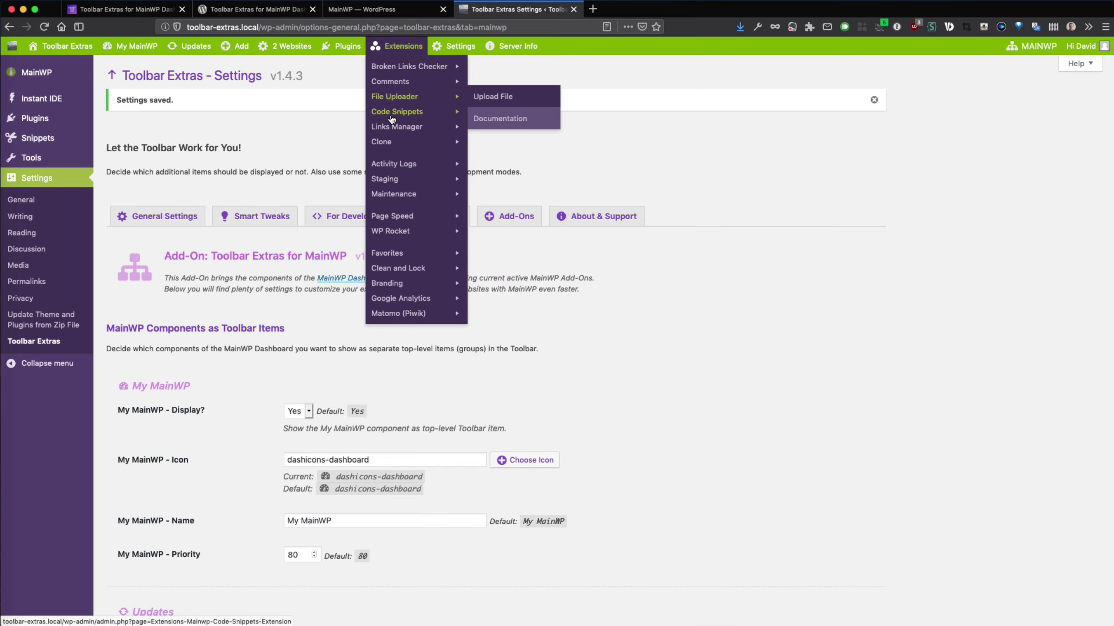
mouse_move(392, 118)
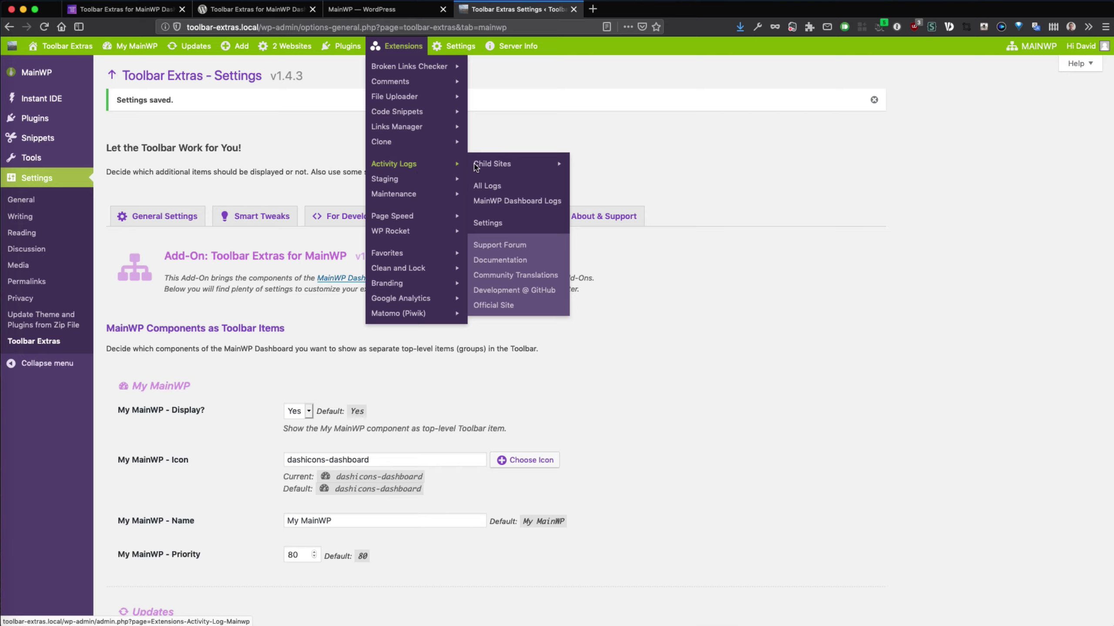
mouse_move(493, 165)
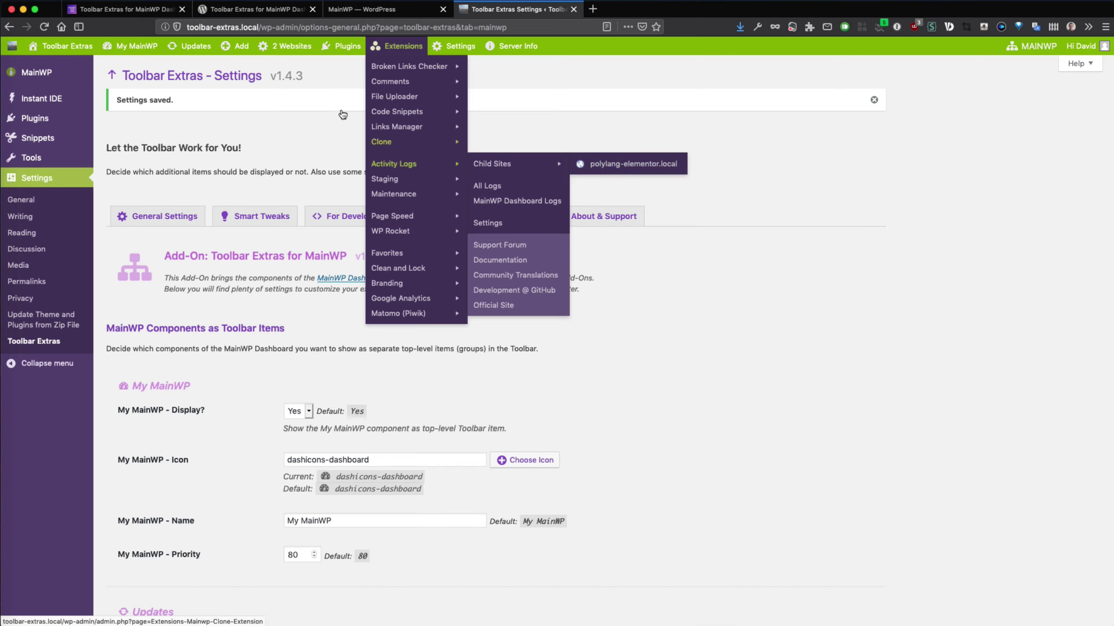
- Set List all Child Sites as sub items of Websites to Yes and save the changes
mouse_move(270, 51)
mouse_move(273, 69)
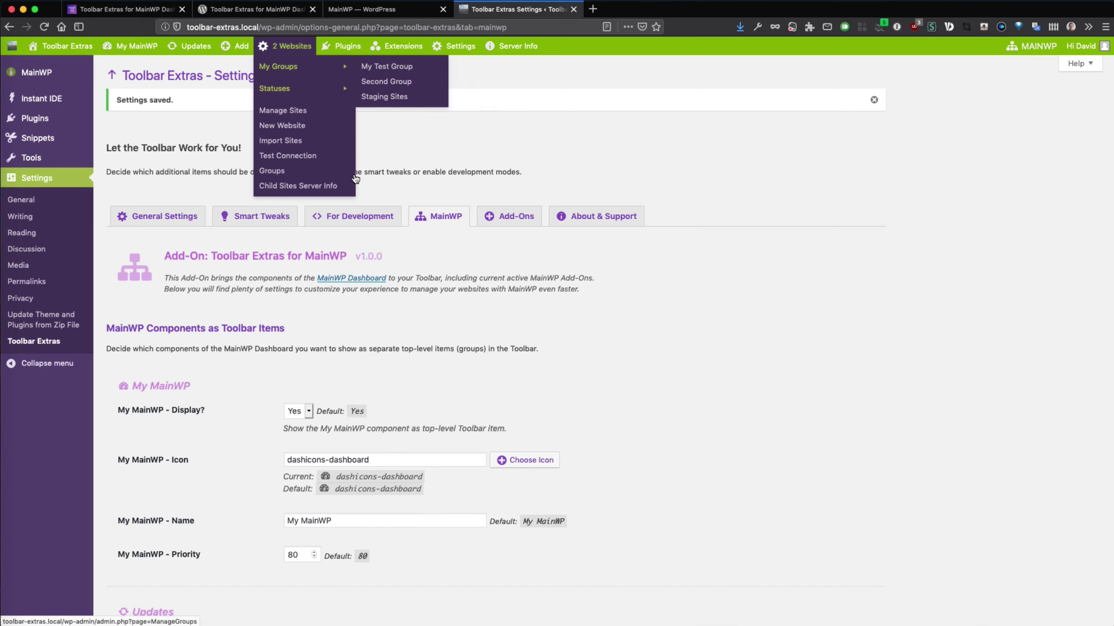
scroll(371, 462, down, 15)
scroll(372, 464, down, 10)
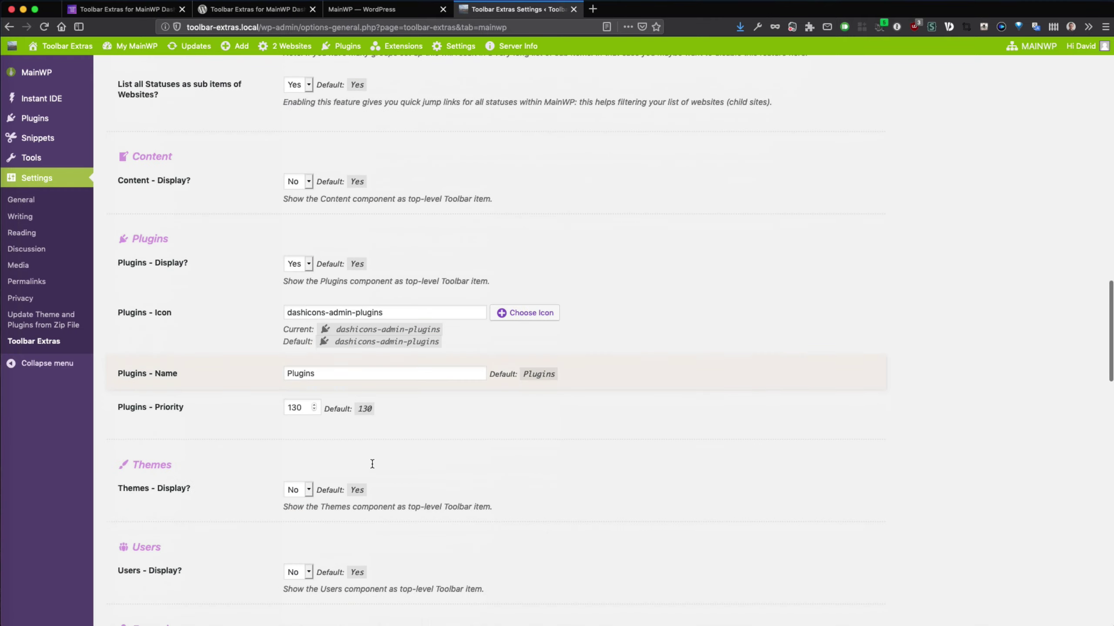
scroll(371, 466, up, 1)
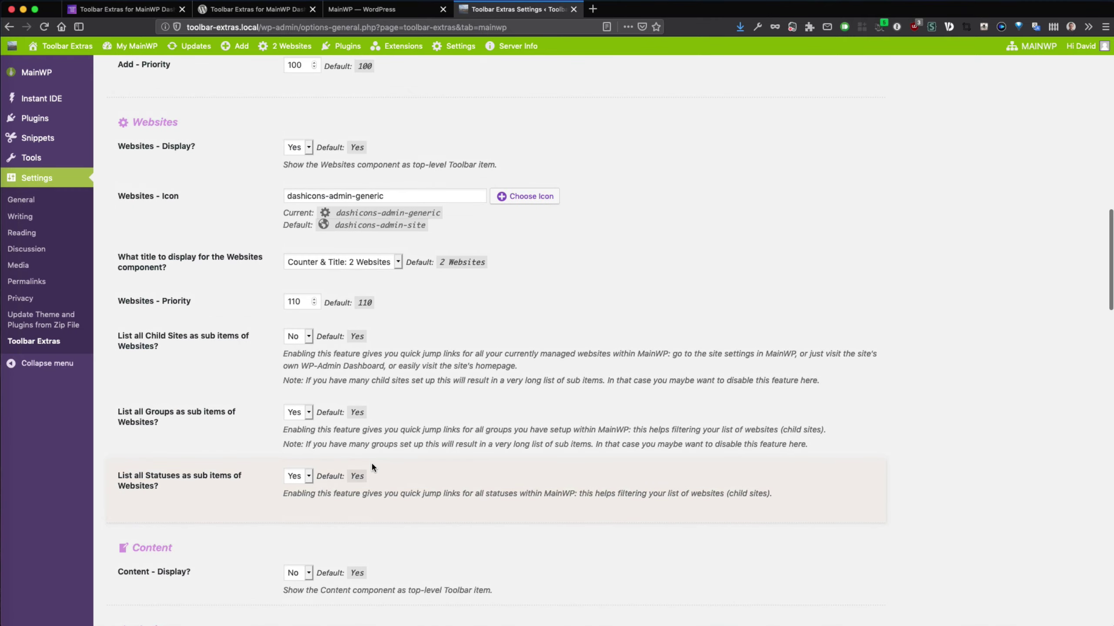
click(298, 335)
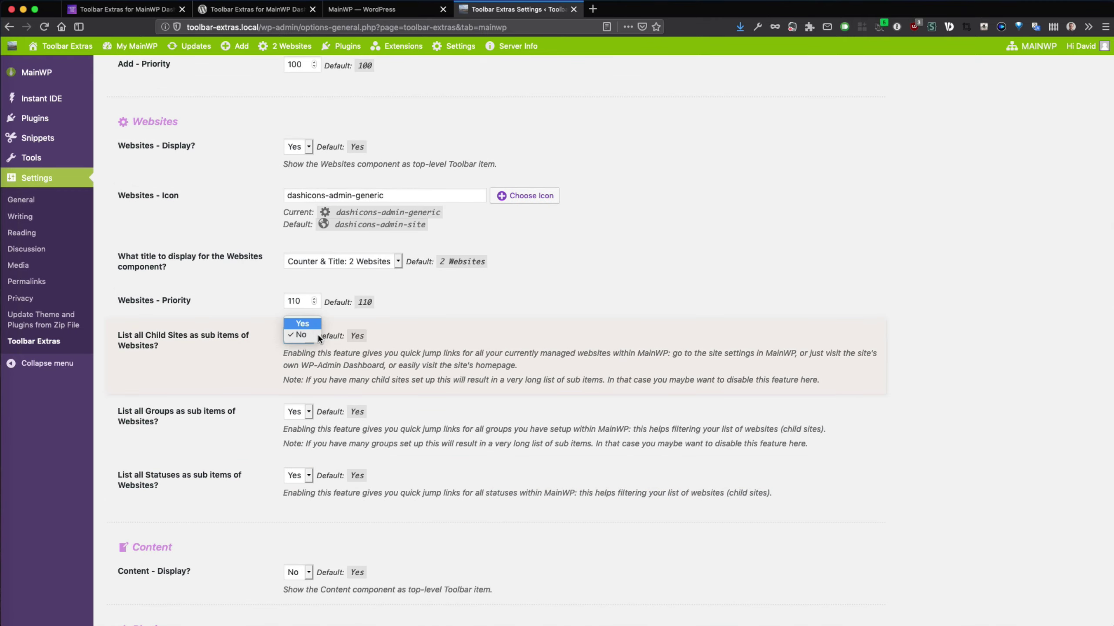
click(307, 335)
scroll(383, 494, down, 20)
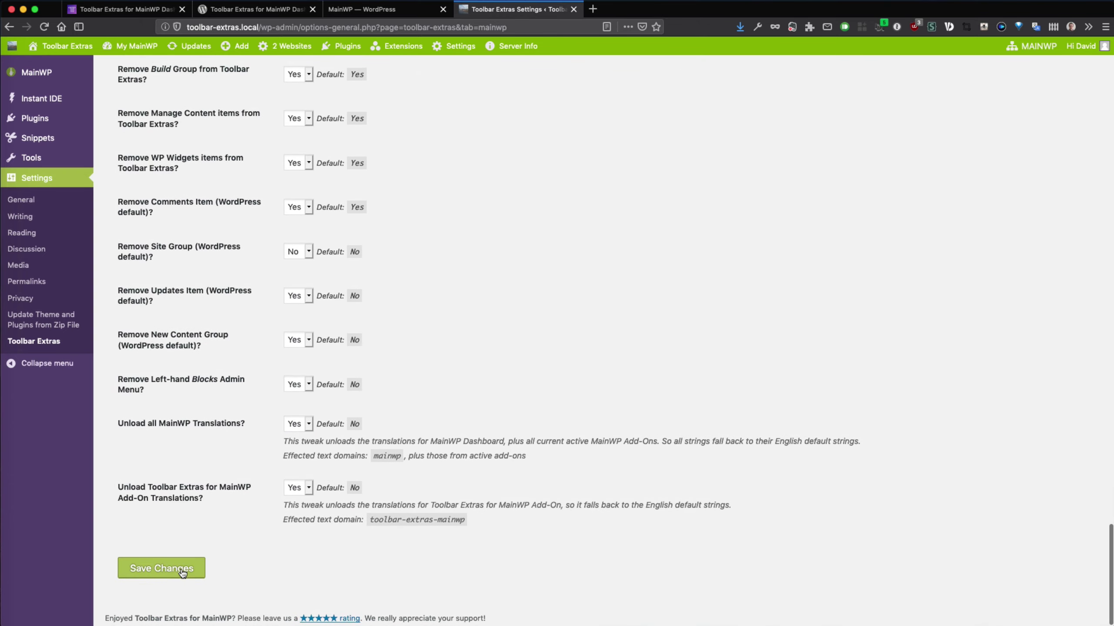
click(182, 566)
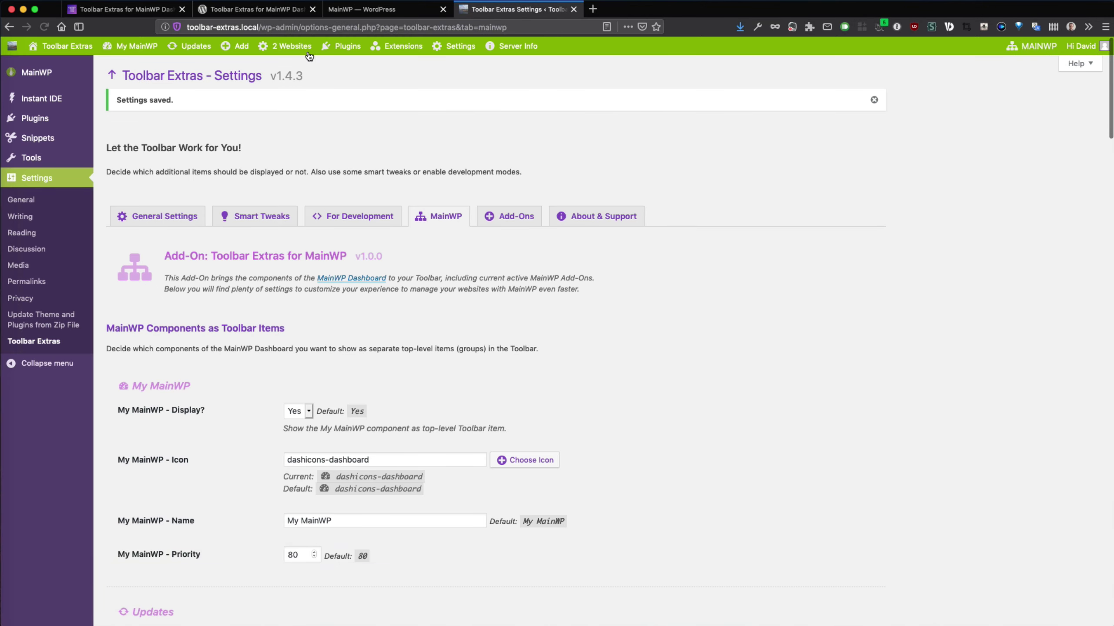
- Open the Activity Logs of the child site polylang-elementor.local through the toolbar's Websites links
mouse_move(291, 50)
mouse_move(288, 69)
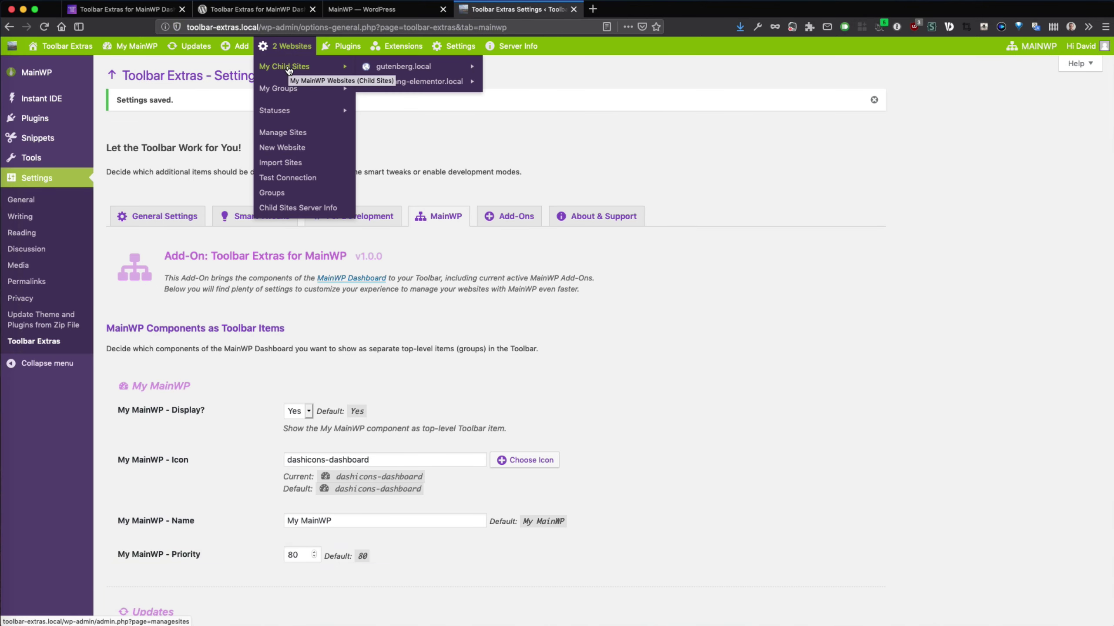
mouse_move(381, 87)
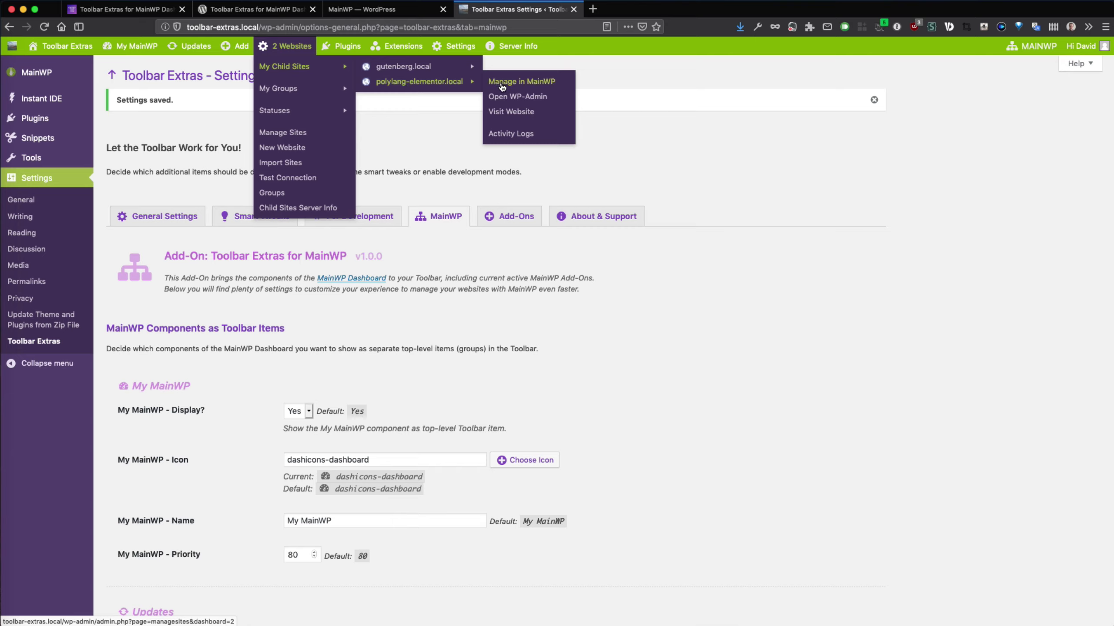
click(505, 139)
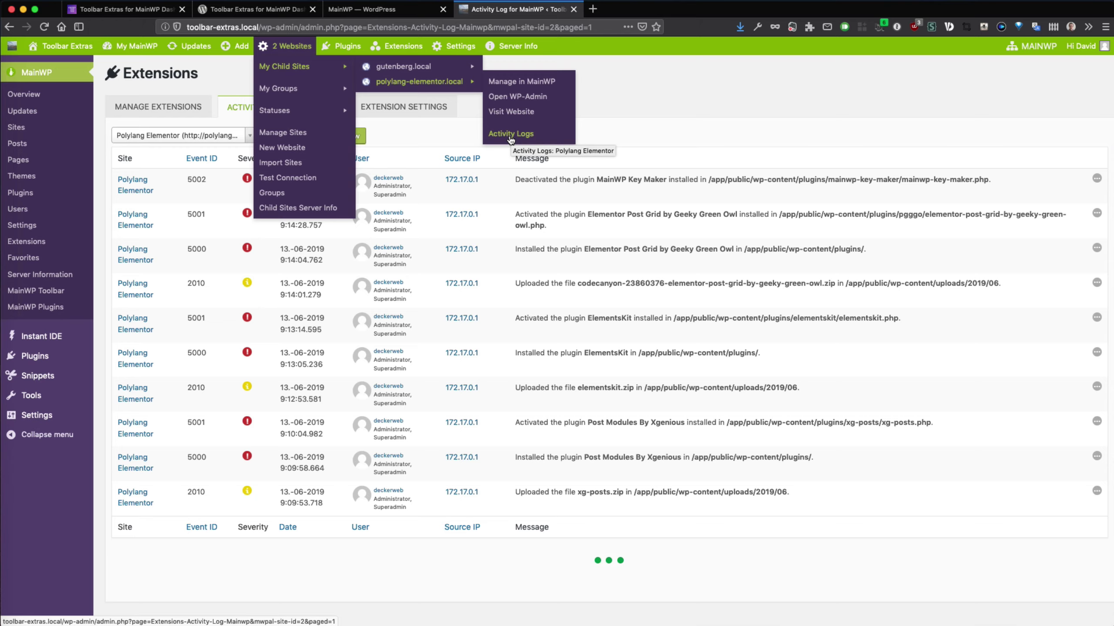
- View the server configuration through the toolbar's Server Info link, and open the Child Sites Server Info page
click(528, 61)
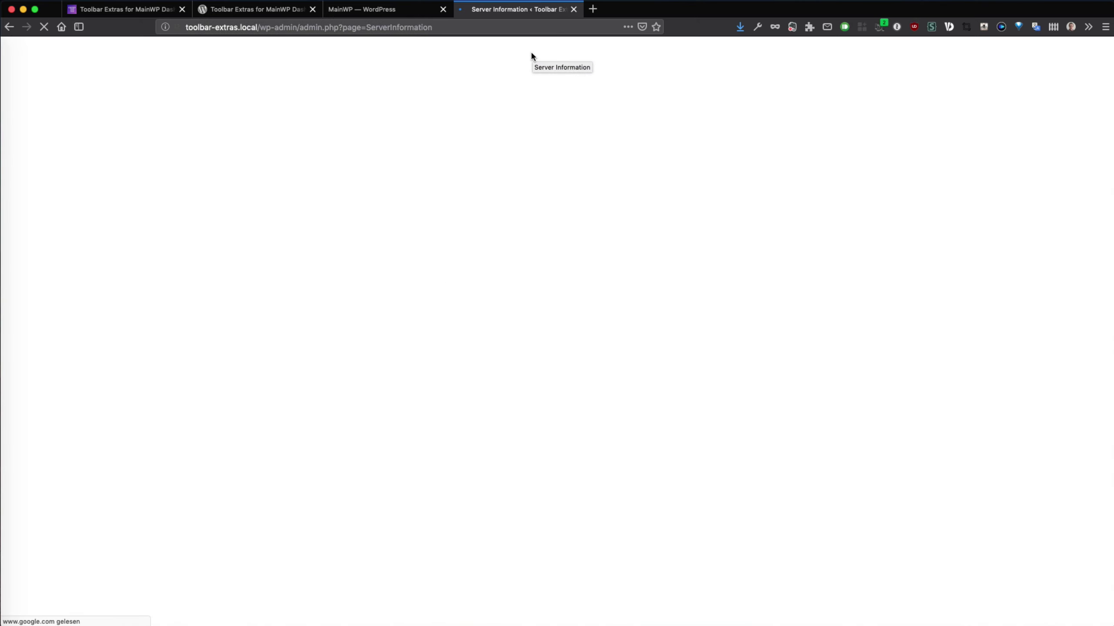
scroll(522, 202, down, 5)
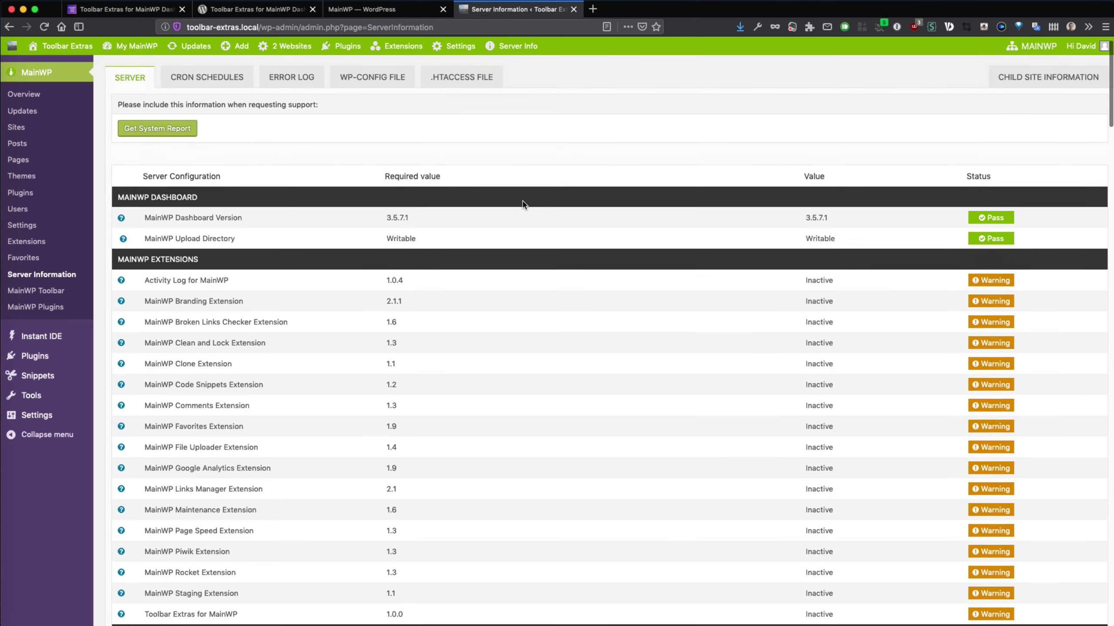
scroll(522, 204, up, 5)
mouse_move(519, 48)
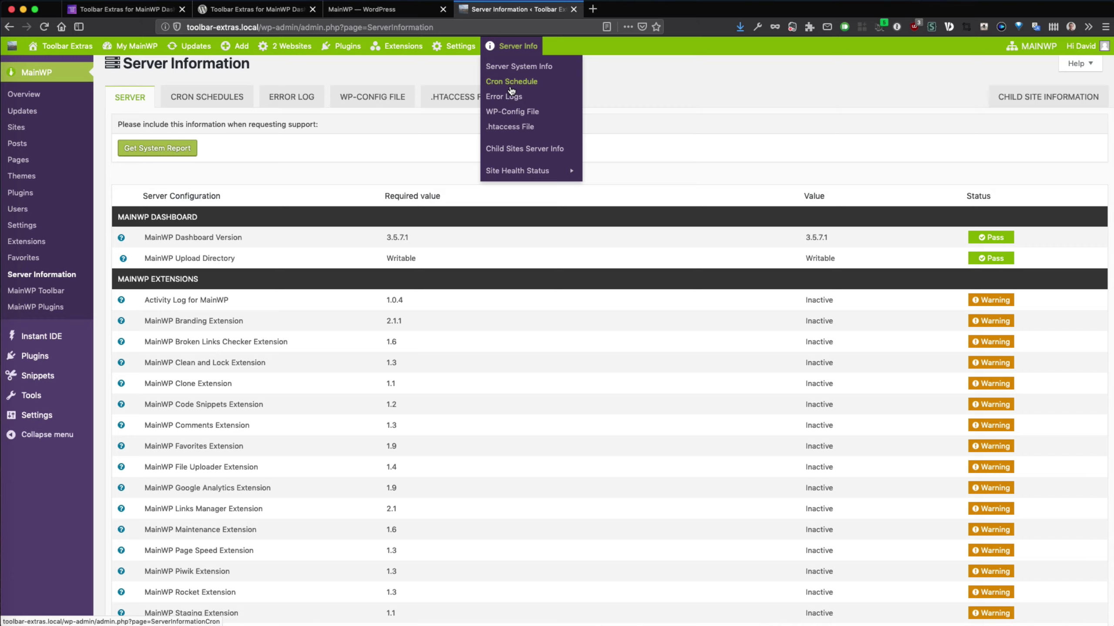
click(507, 151)
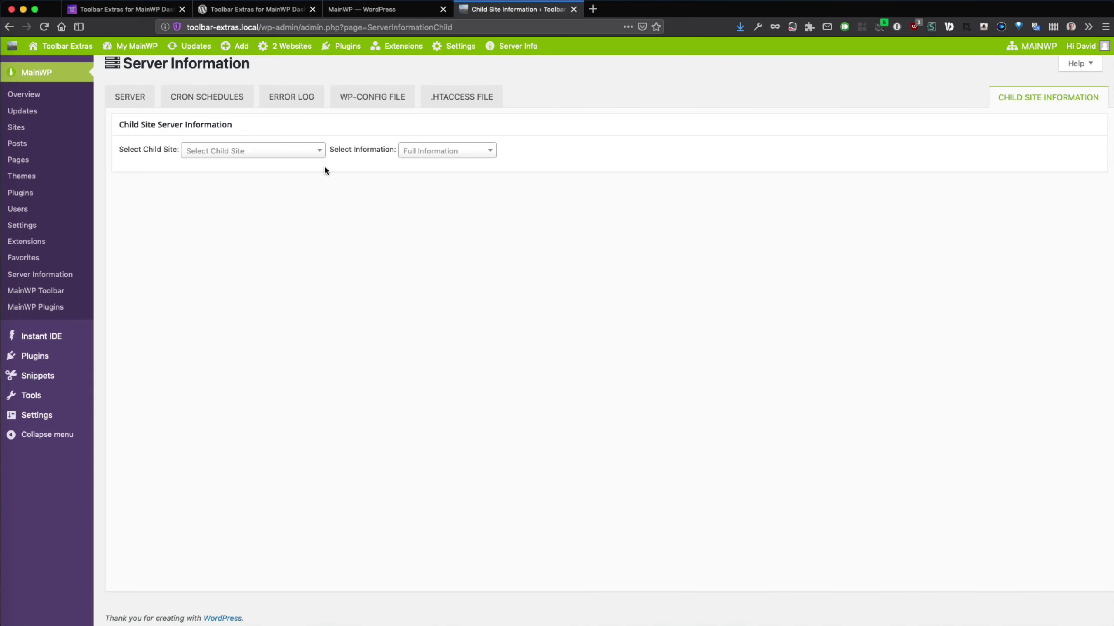
- Examine the child sites available for server information and the toolbar's Server Info entries, including Site Health Status
click(282, 157)
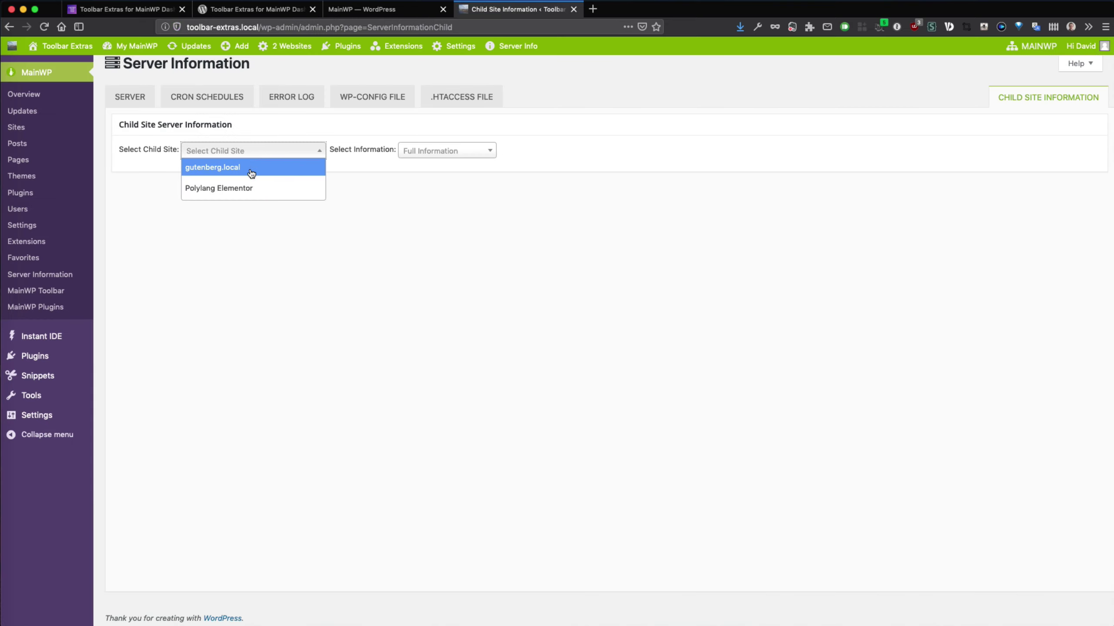
click(381, 126)
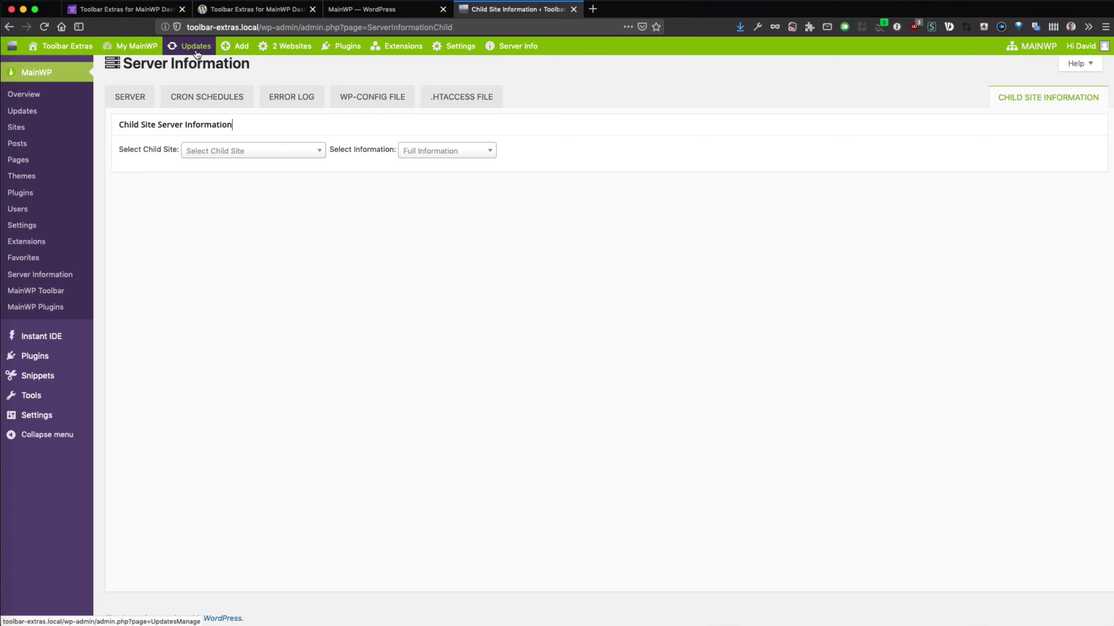
mouse_move(197, 53)
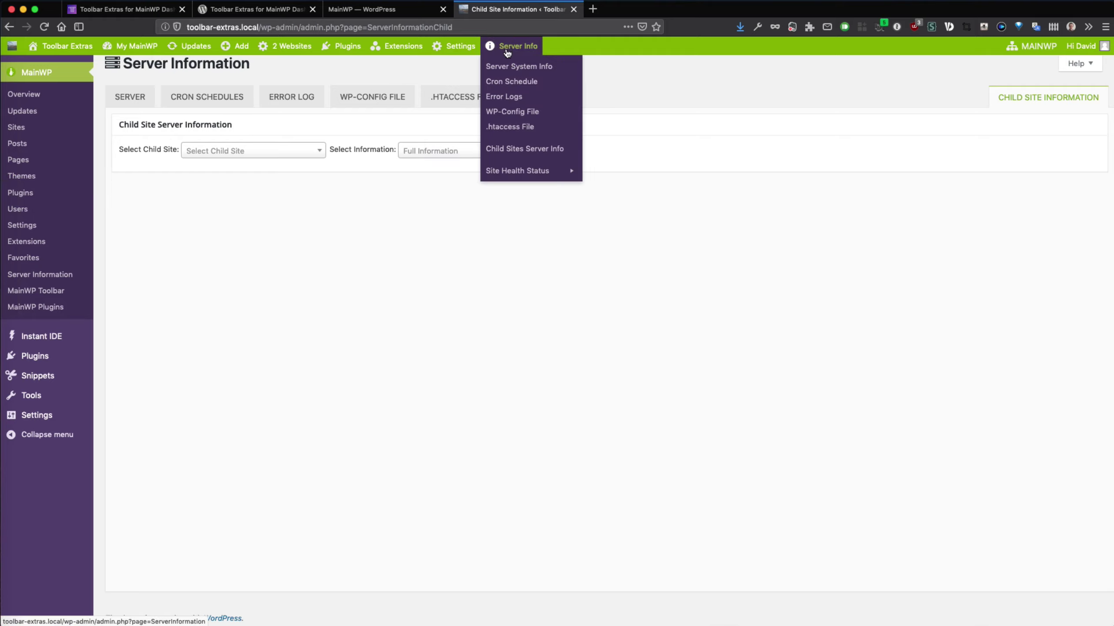
mouse_move(517, 171)
- Examine the external resource links under My MainWP and under the Broken Links Checker and Activity Logs extensions in the toolbar
mouse_move(134, 46)
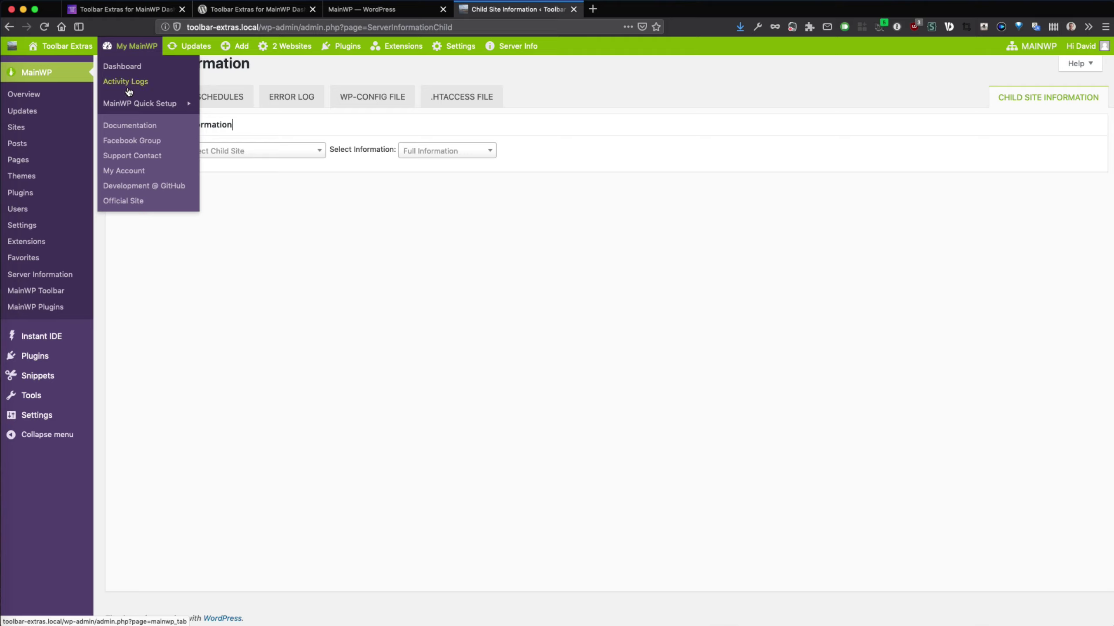
mouse_move(123, 110)
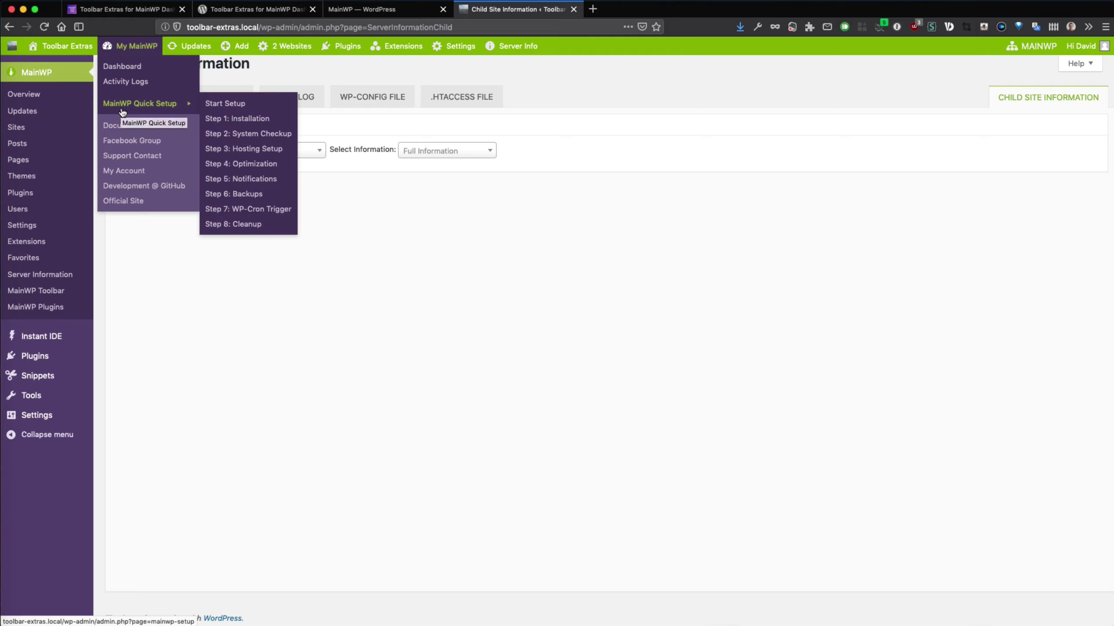
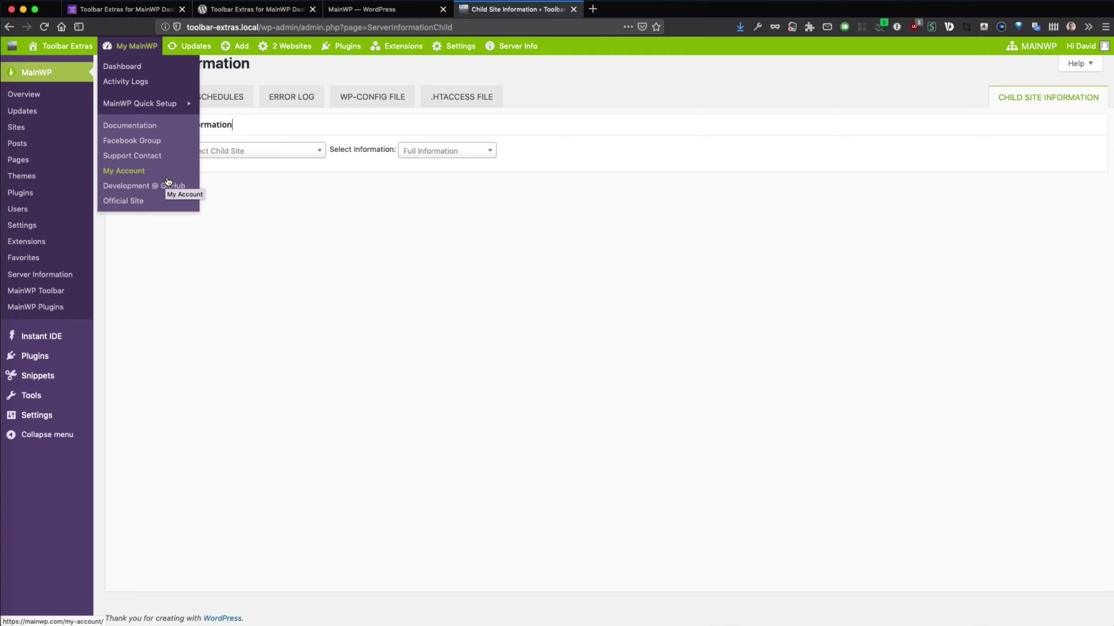
mouse_move(386, 52)
mouse_move(387, 77)
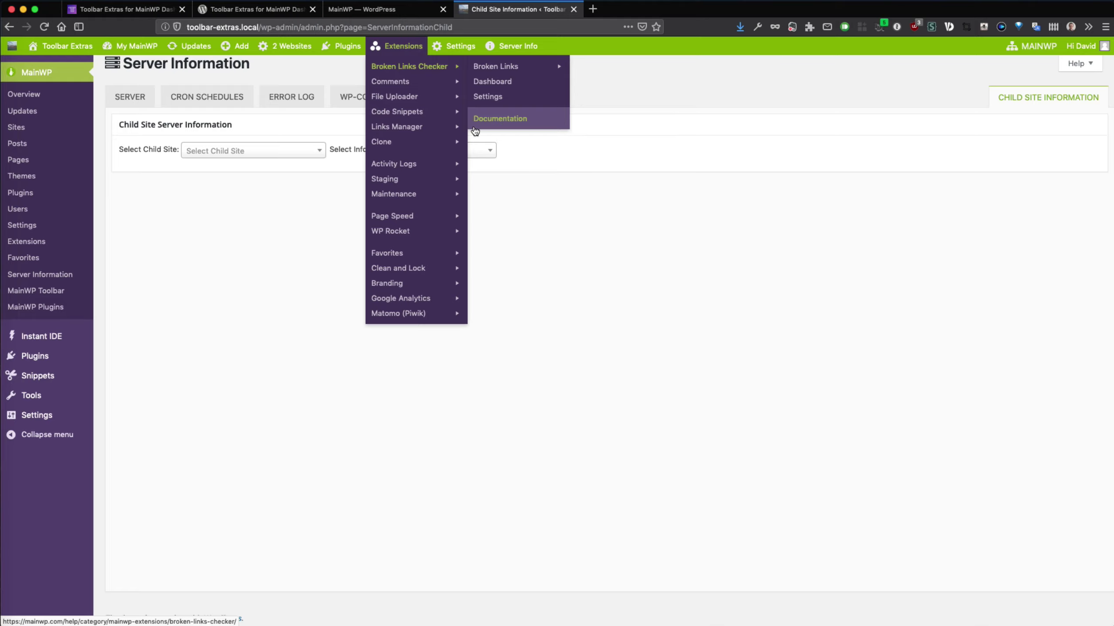
mouse_move(406, 171)
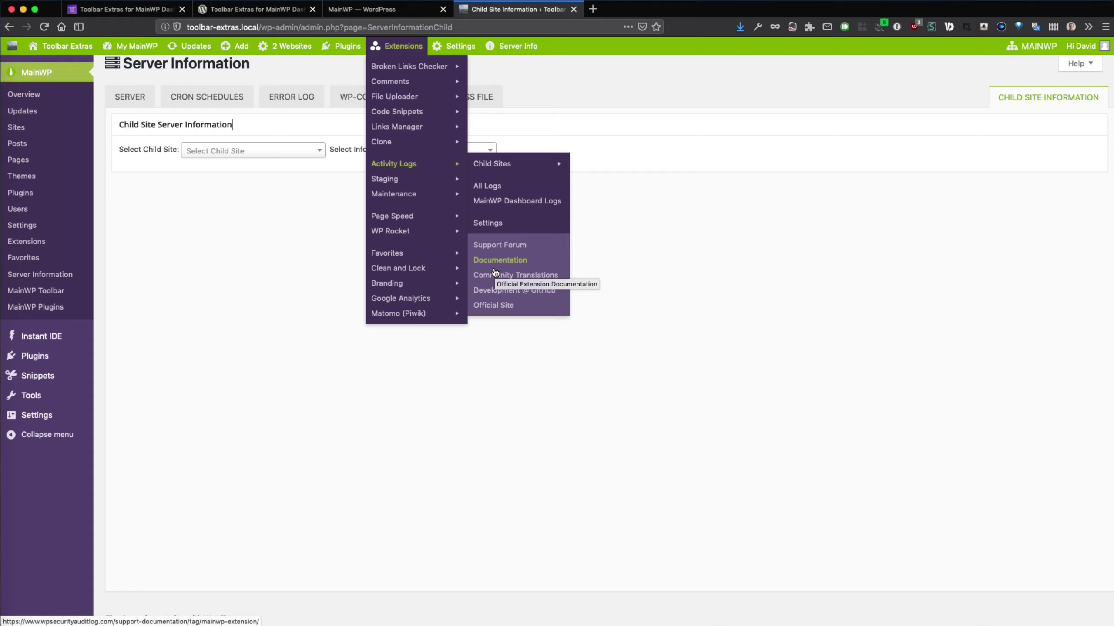
- Open the Toolbar Extras settings page in a new browser tab and switch to it
mouse_move(63, 423)
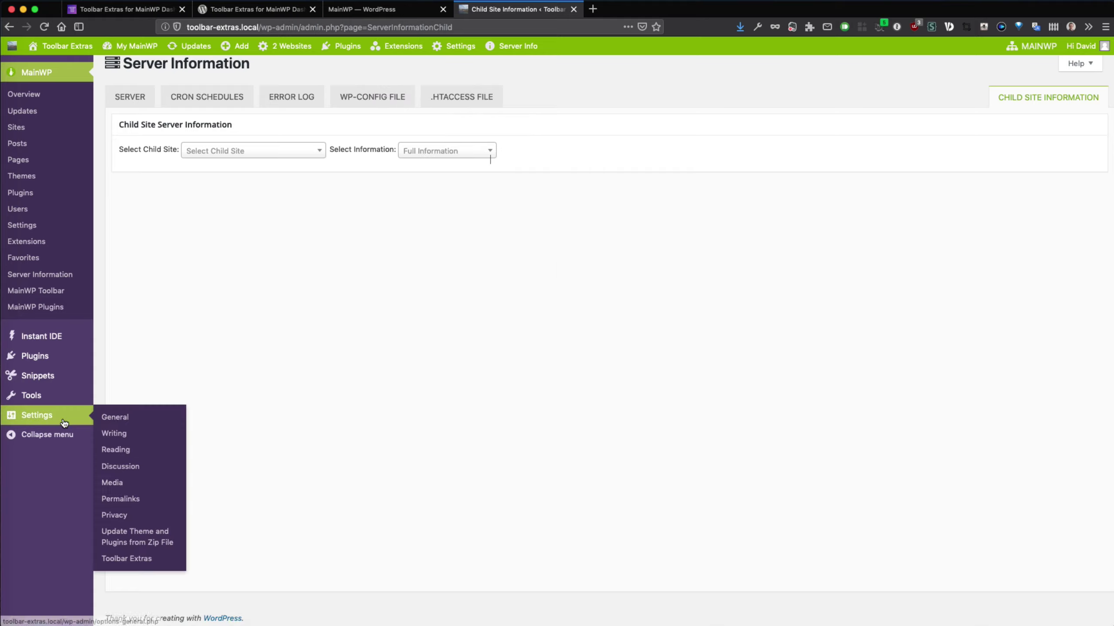
right_click(147, 556)
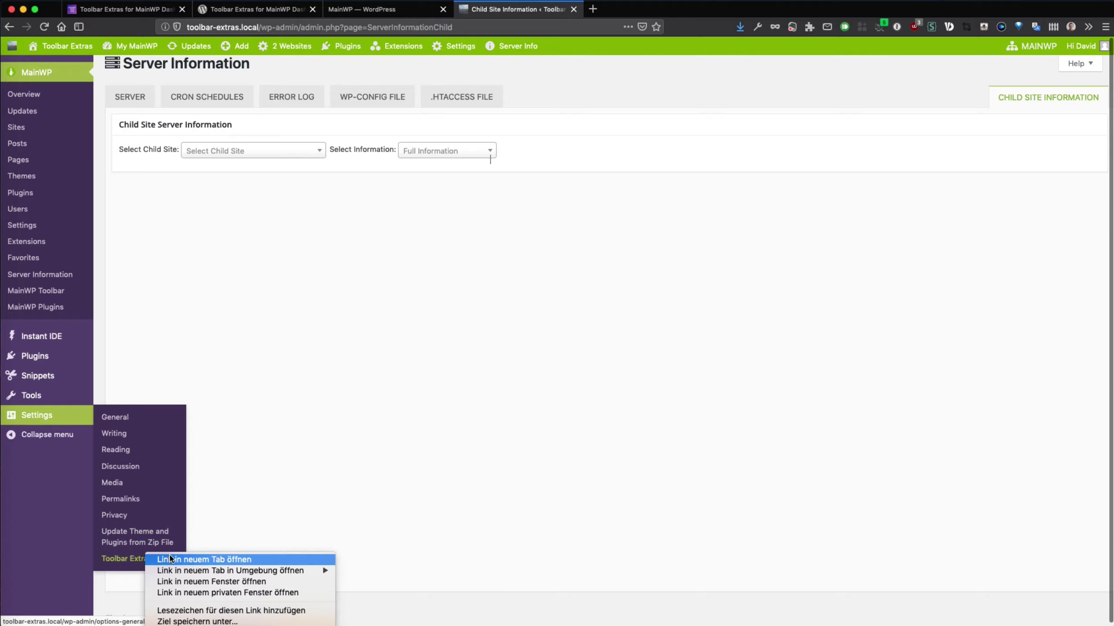
click(170, 559)
click(628, 16)
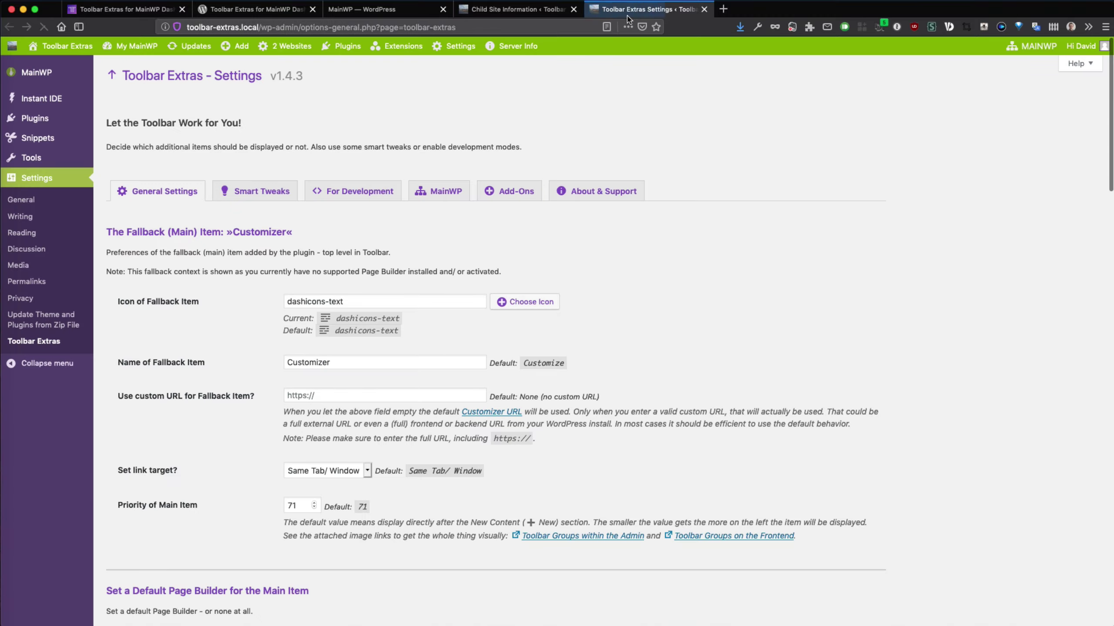
- Set Resource Items to No under Which Items to Display and save the changes
scroll(289, 337, down, 3)
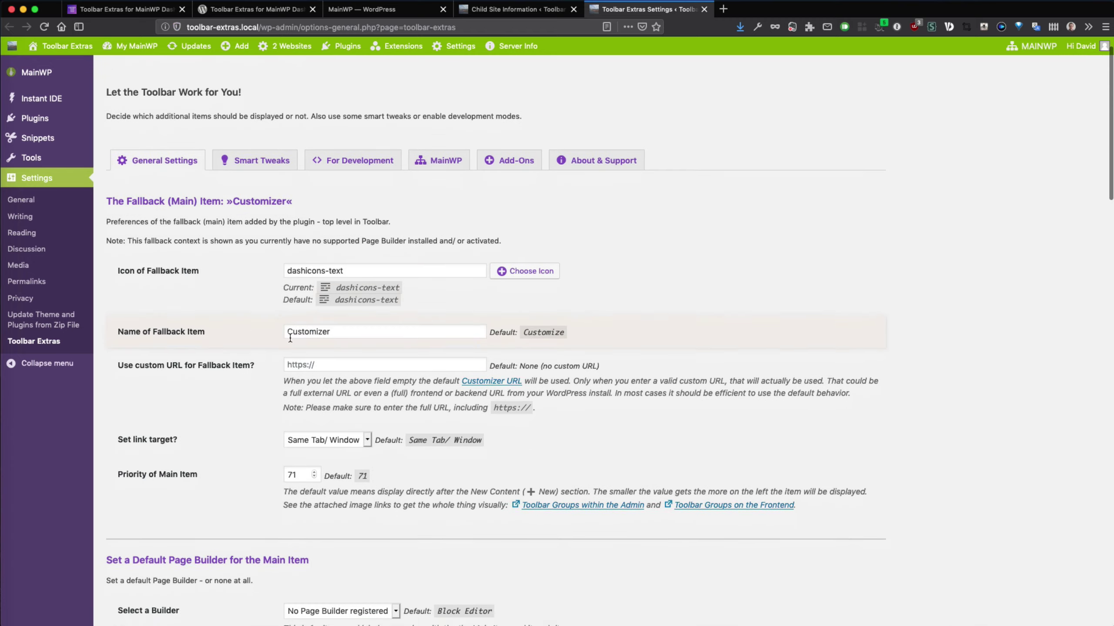
scroll(289, 337, down, 20)
scroll(289, 337, up, 6)
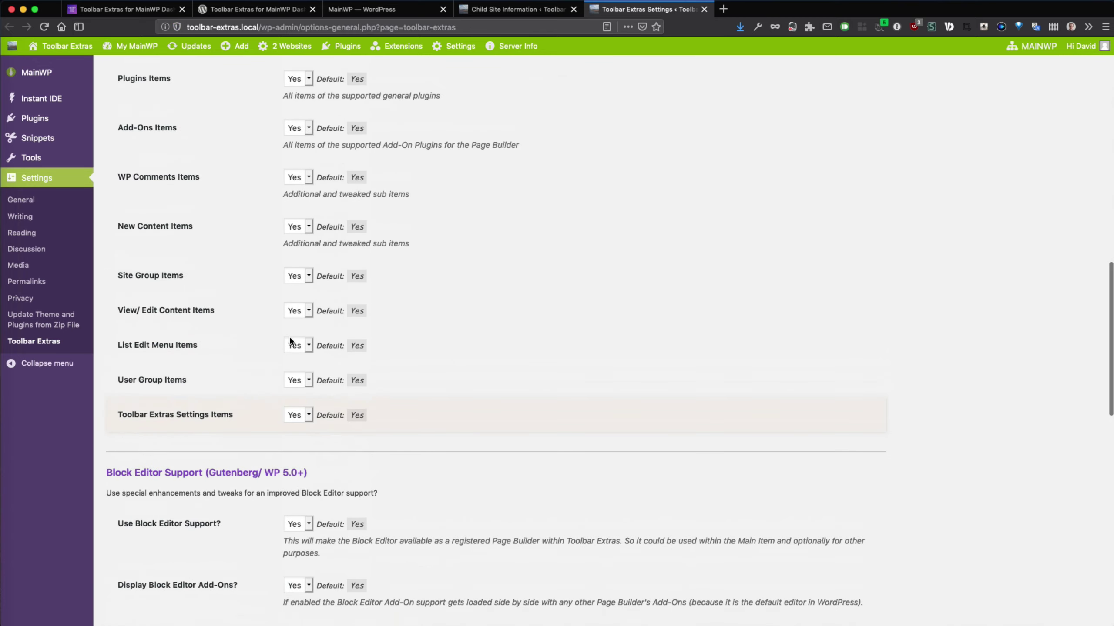
scroll(290, 341, up, 1)
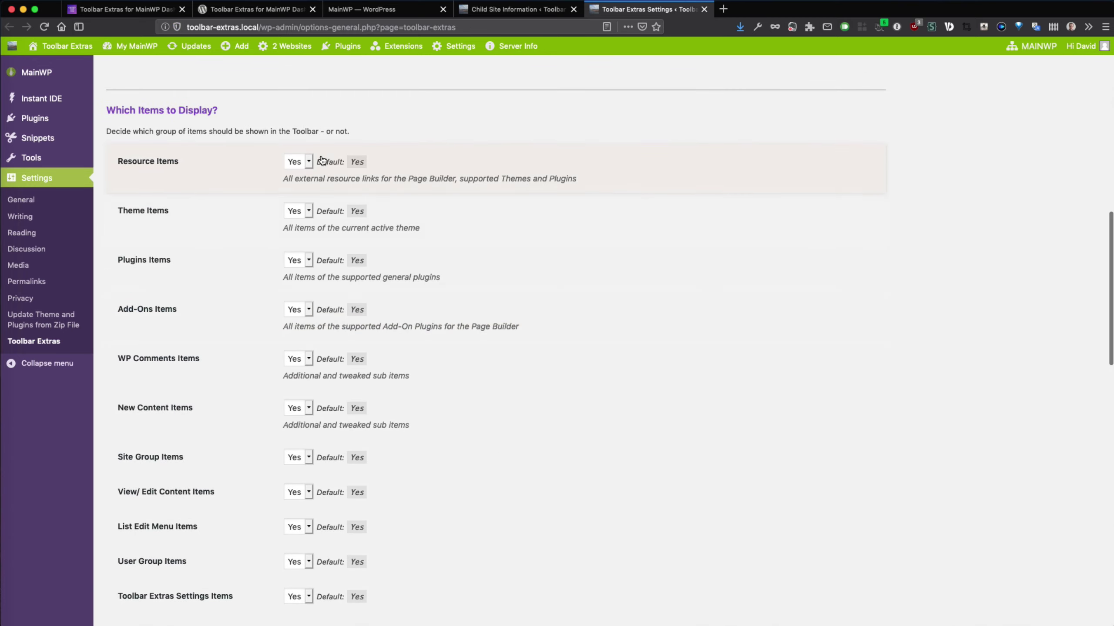
click(302, 161)
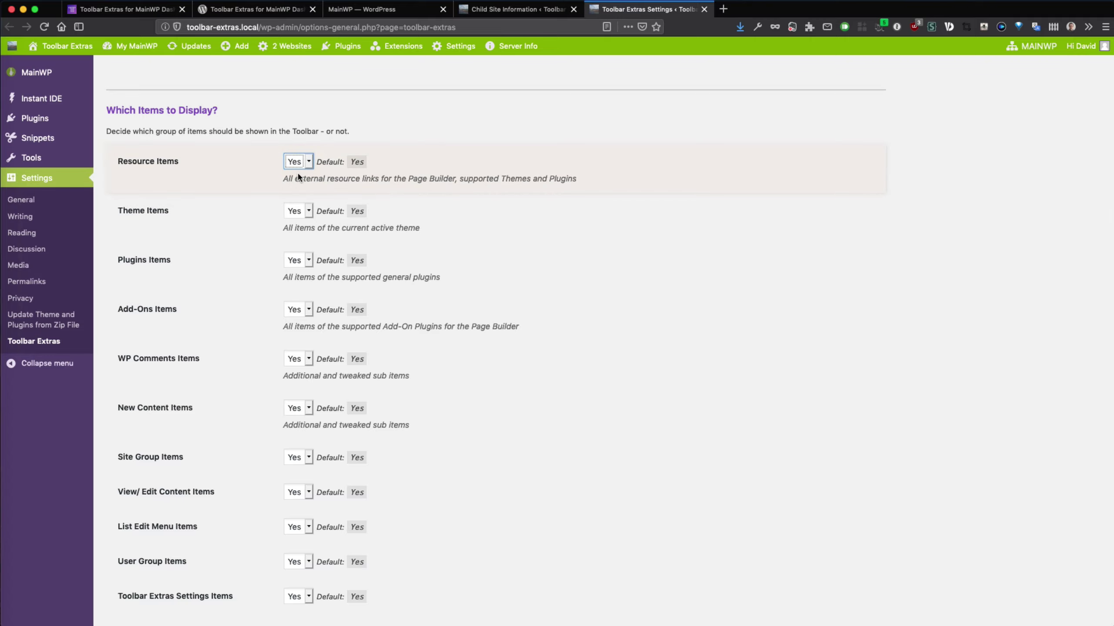
scroll(444, 499, down, 20)
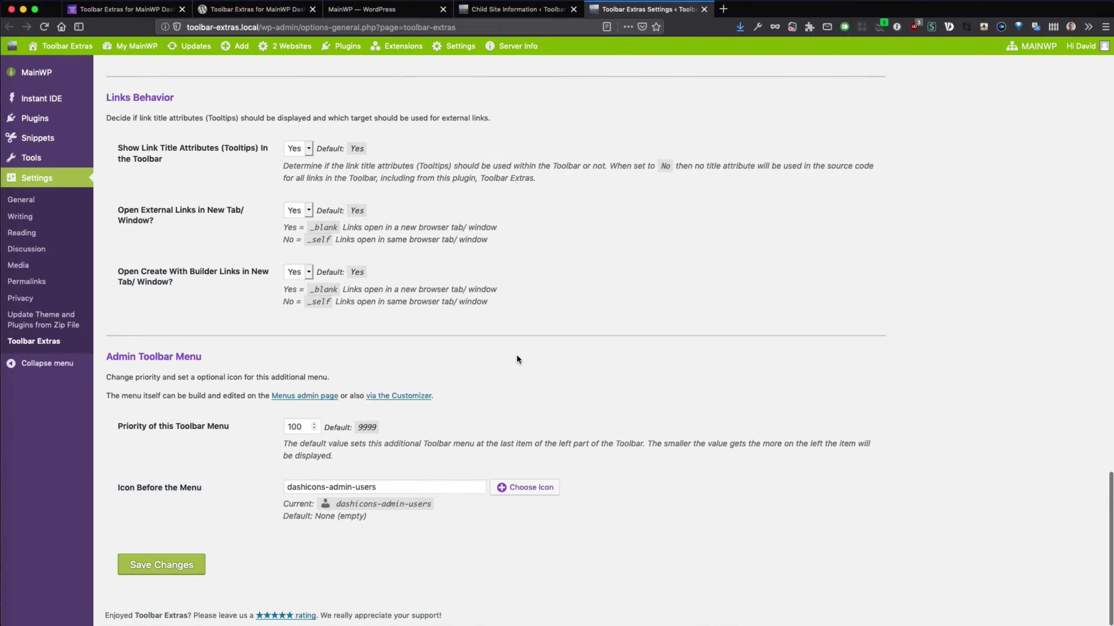
scroll(516, 360, up, 20)
scroll(516, 359, up, 6)
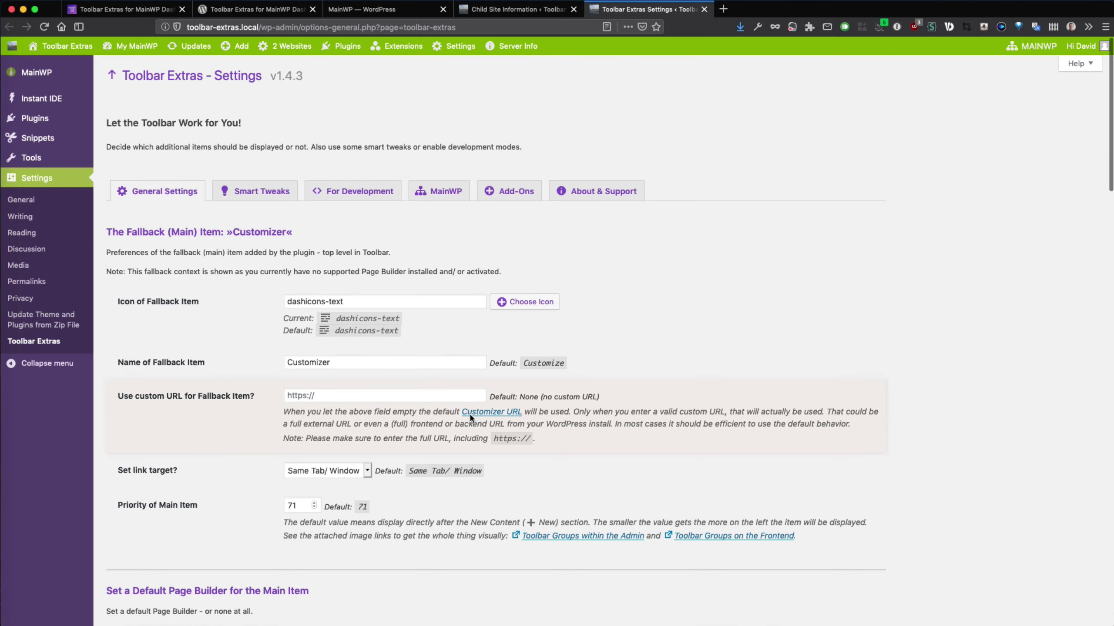
scroll(469, 418, down, 10)
scroll(476, 421, down, 5)
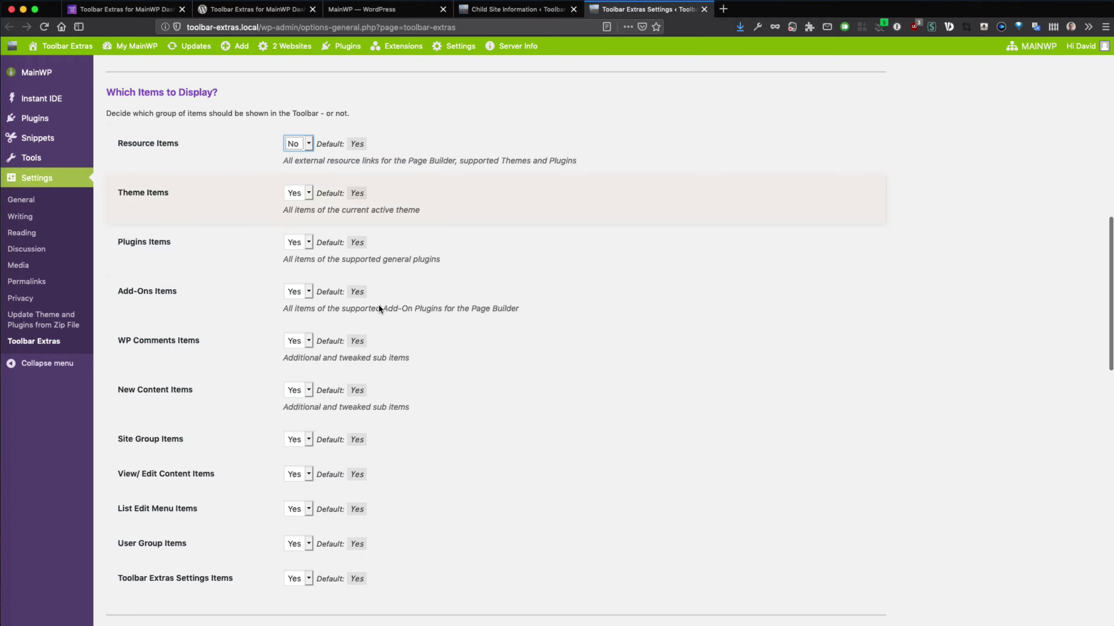
scroll(379, 305, down, 20)
click(158, 571)
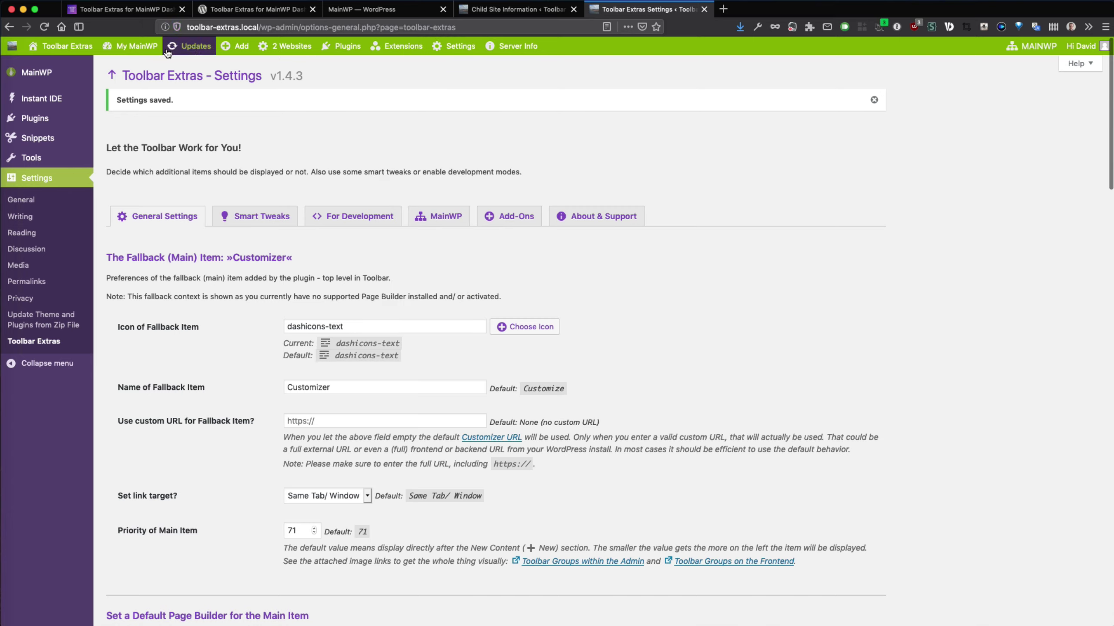
- Check the toolbar's My MainWP and Broken Links Checker submenus for external resource links
mouse_move(132, 46)
mouse_move(143, 113)
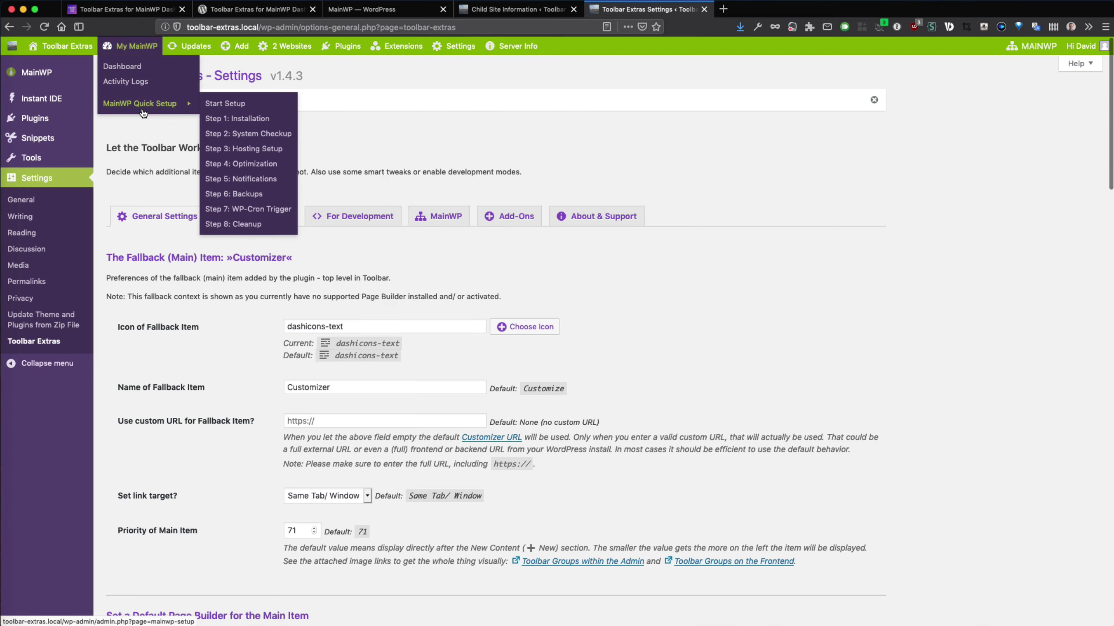
mouse_move(386, 45)
mouse_move(452, 70)
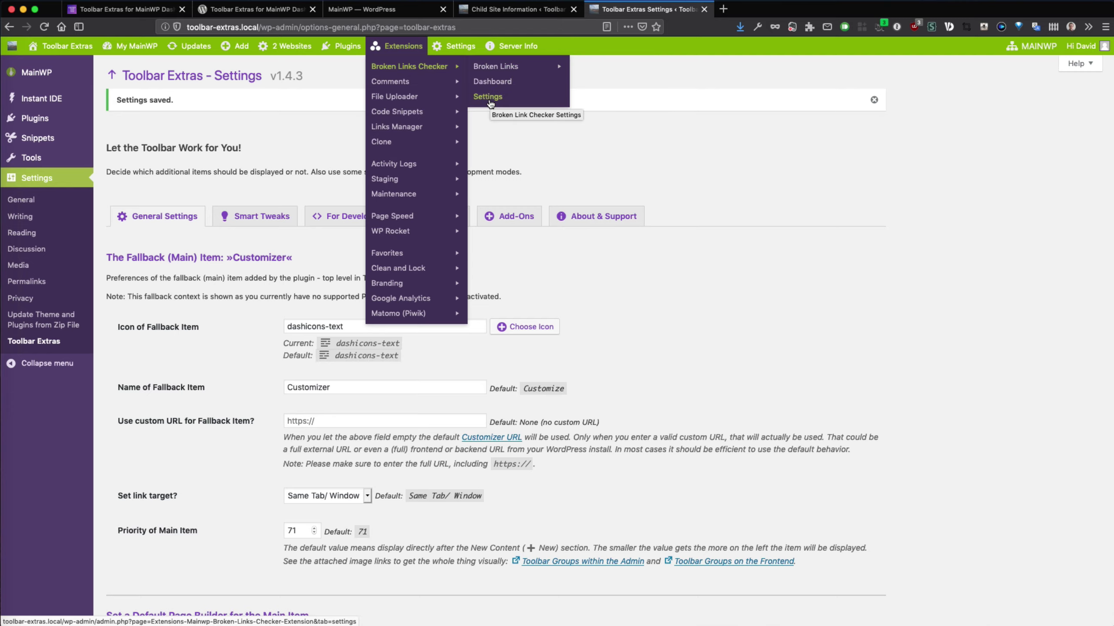
- Review the toolbar item display options and open the Toolbar Extras development settings
scroll(215, 368, down, 3)
scroll(215, 372, down, 8)
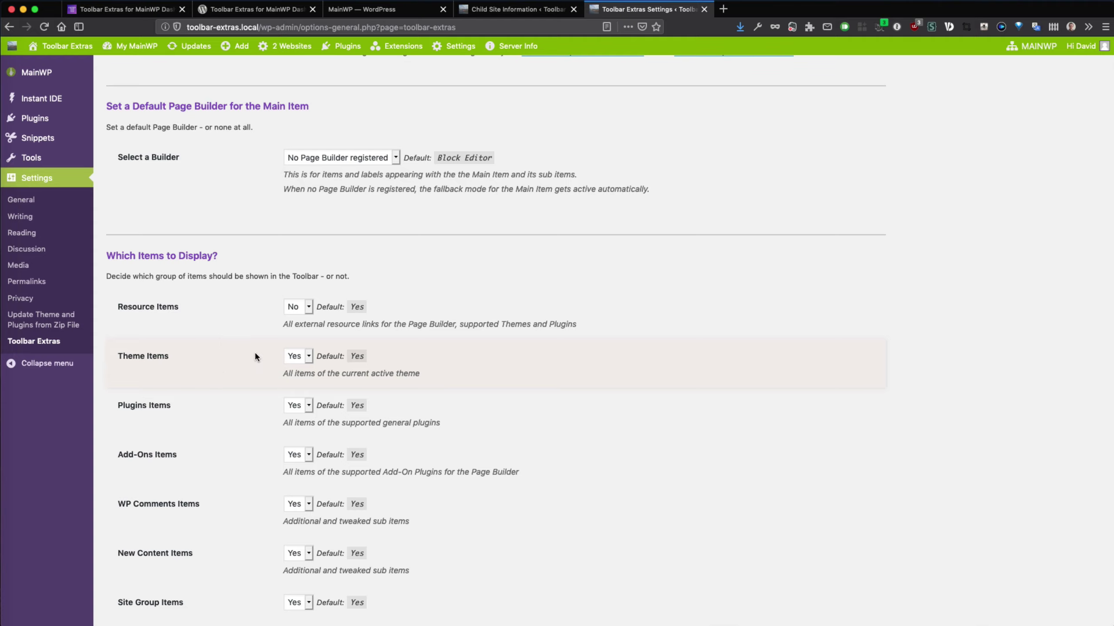
scroll(255, 356, up, 10)
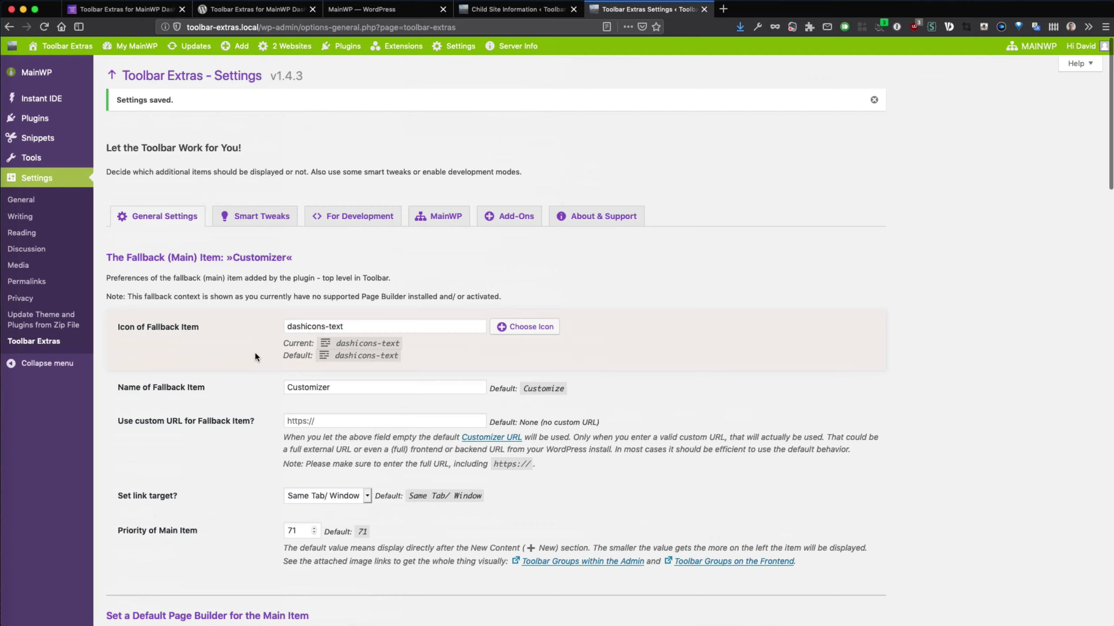
click(341, 226)
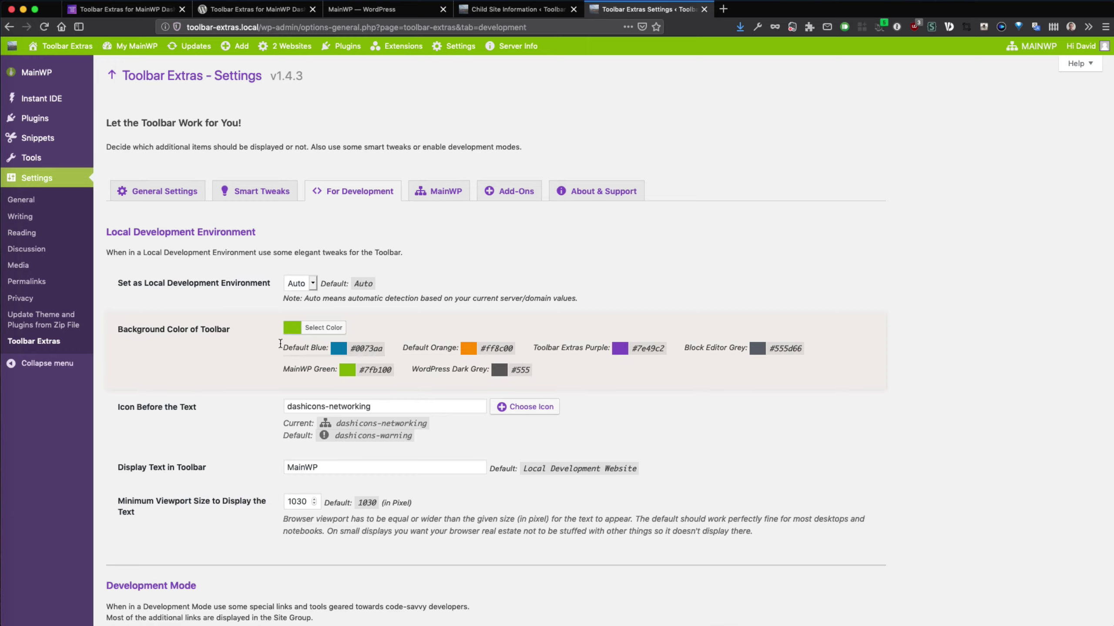
- Set the toolbar's background color to Default Orange (#ff8c00) and save the changes
click(293, 333)
click(314, 464)
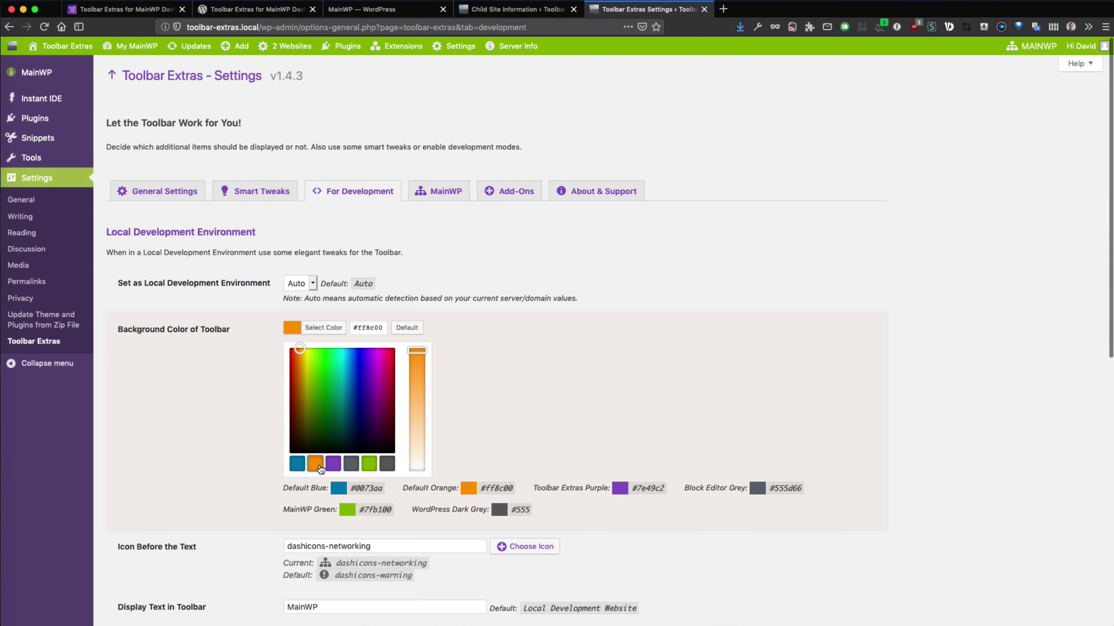
scroll(548, 487, down, 10)
click(171, 563)
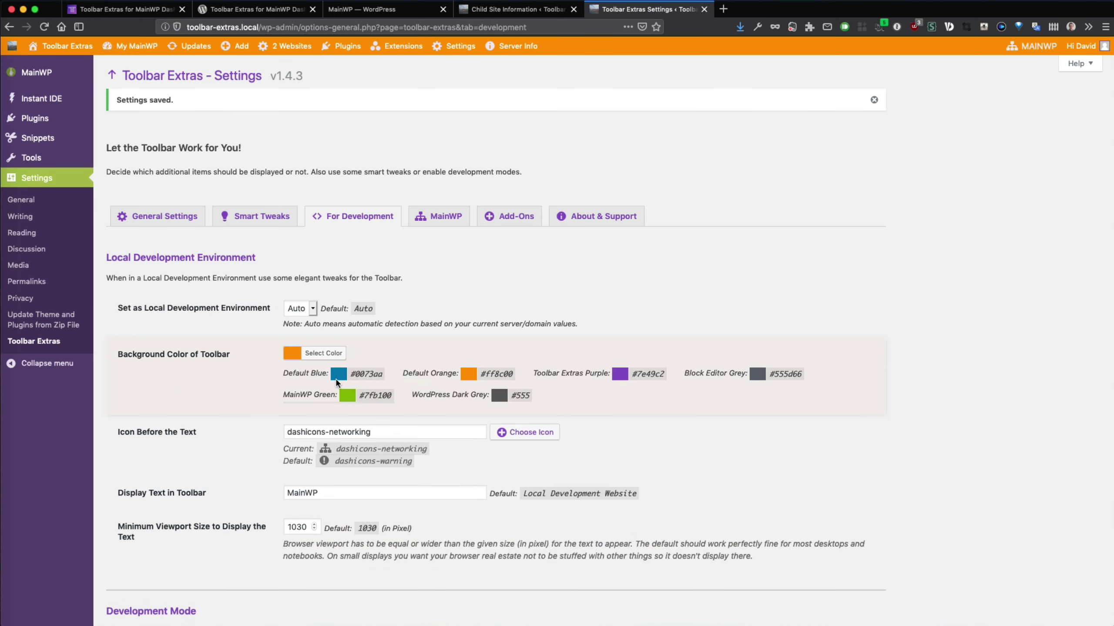
- Set the toolbar's background color to Toolbar Extras Purple (#7e49c2) and save the changes
click(296, 356)
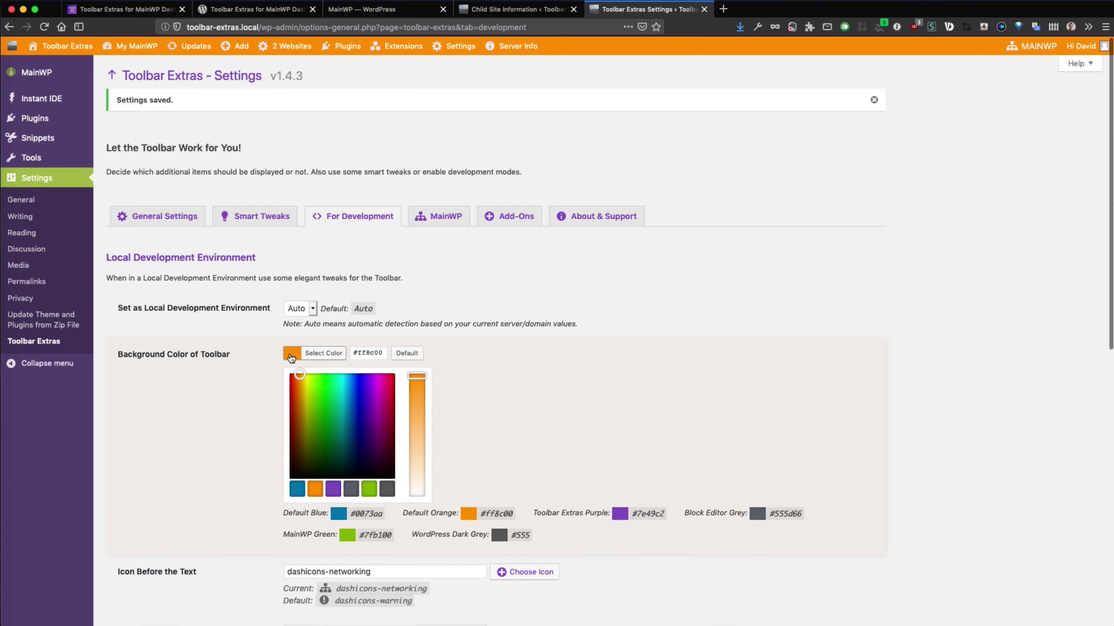
click(333, 489)
scroll(502, 490, down, 10)
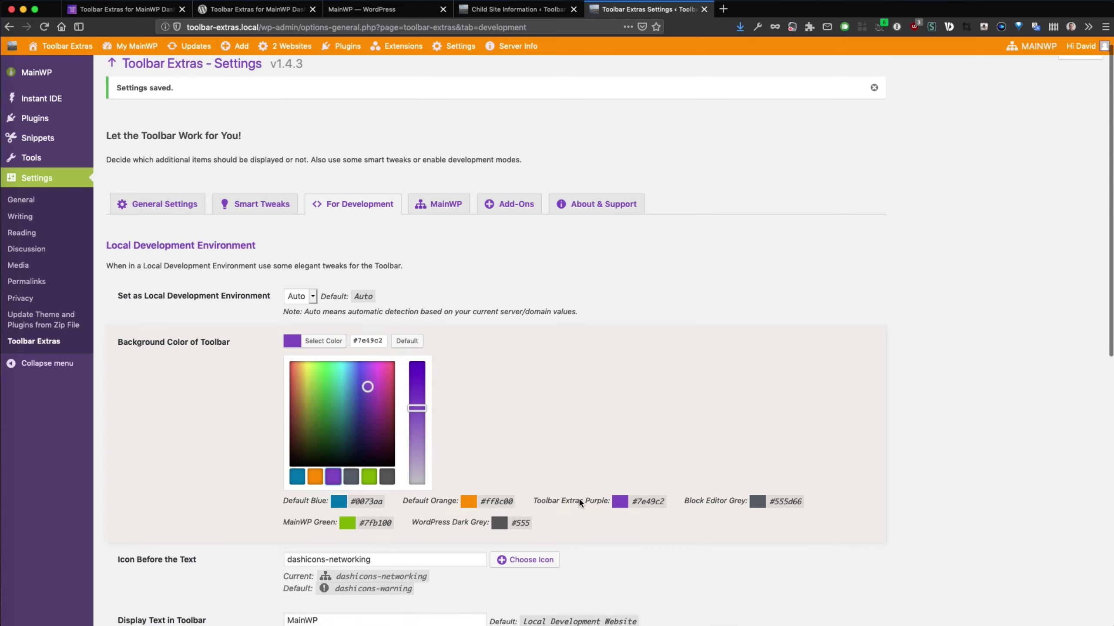
click(161, 566)
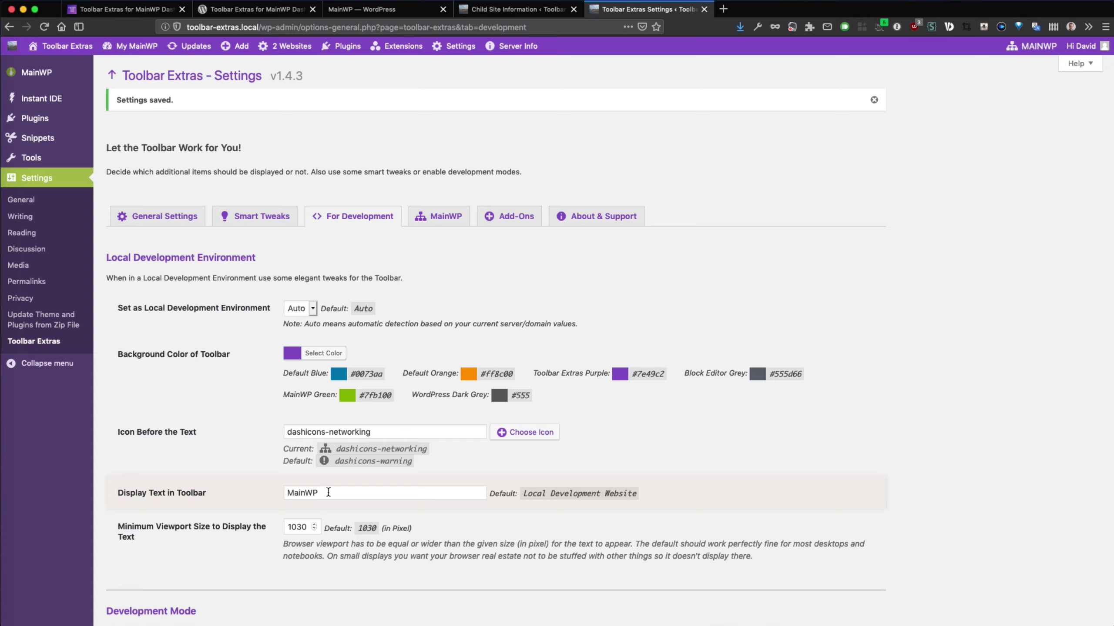
- Examine the toolbar's display text setting and the icons available for placement before that text
drag(329, 492, 276, 492)
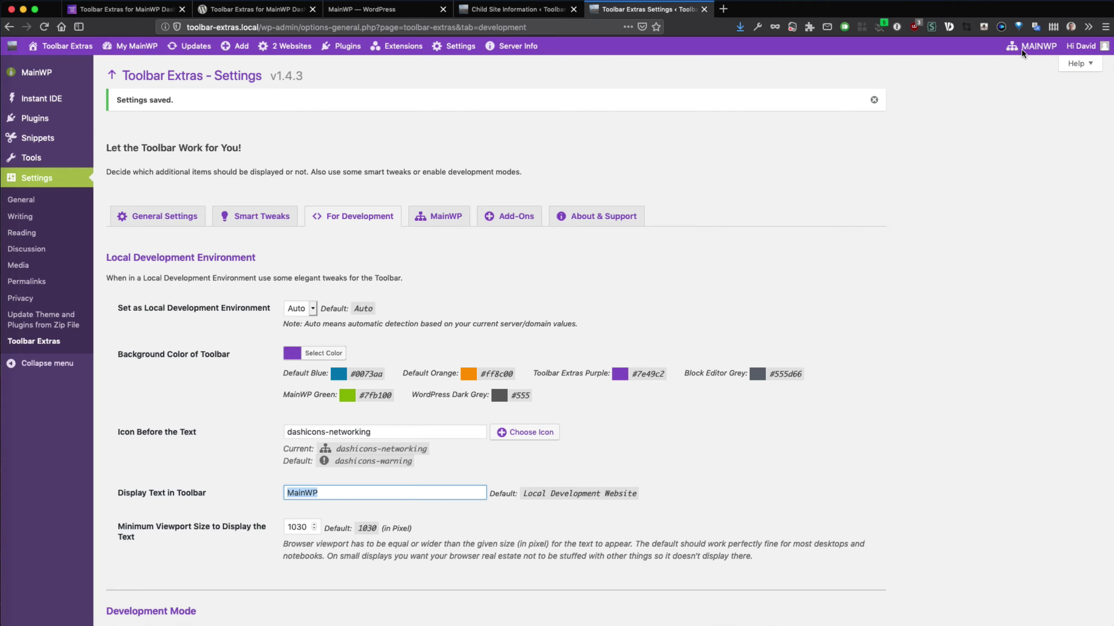
click(287, 494)
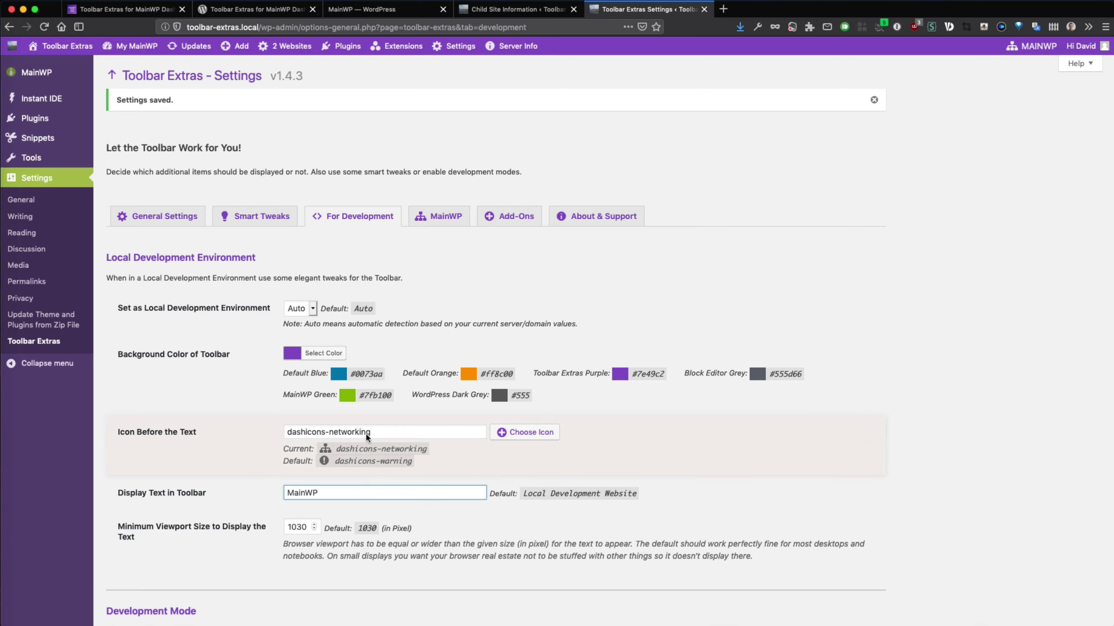
click(530, 432)
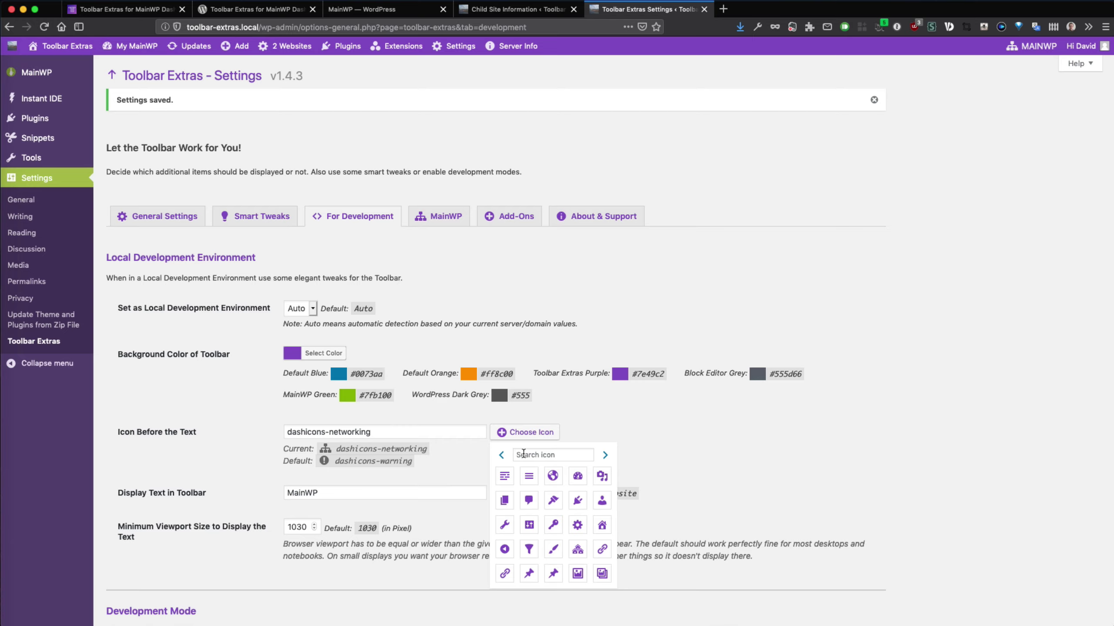
click(726, 484)
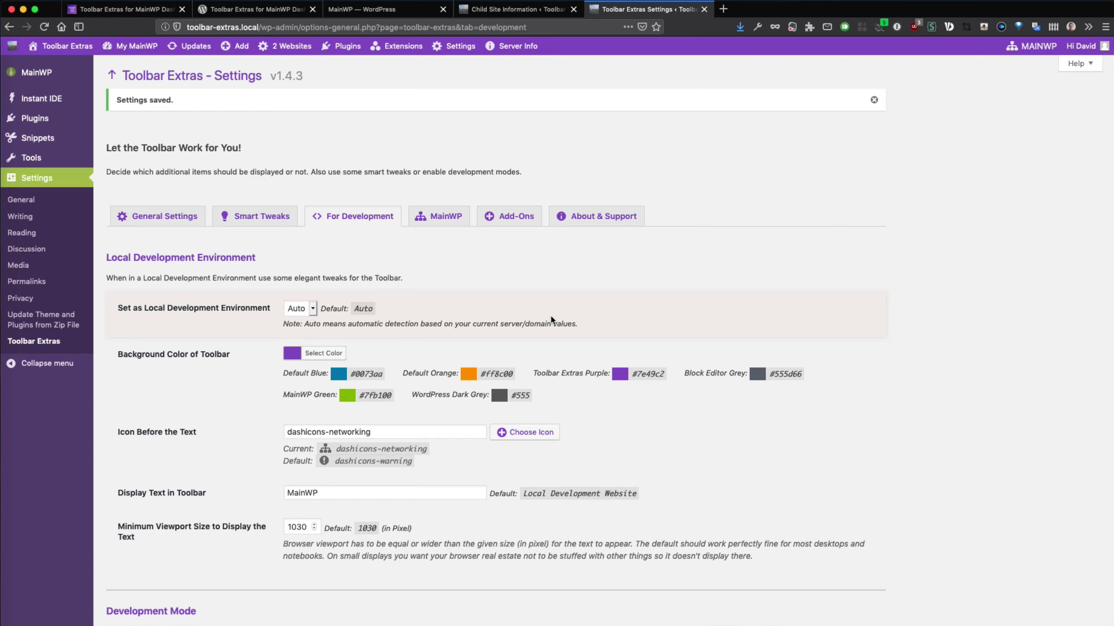
- Open the MainWP Overview dashboard through the toolbar's My MainWP link
mouse_move(136, 52)
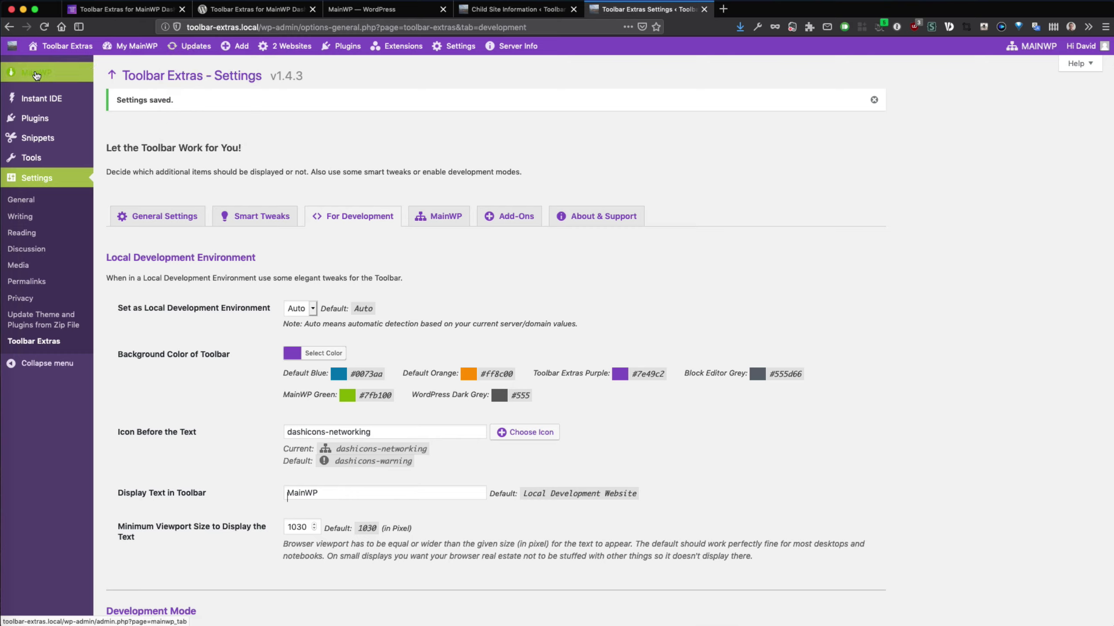
click(143, 54)
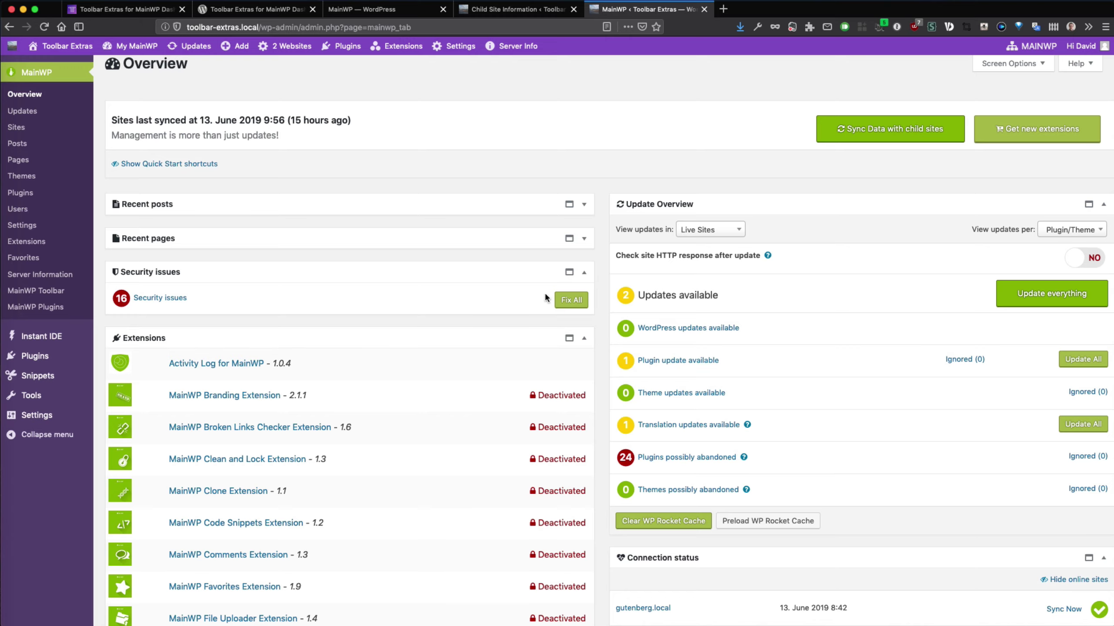
- Start syncing the MainWP child sites through the toolbar's Updates links and close the syncing window
mouse_move(188, 46)
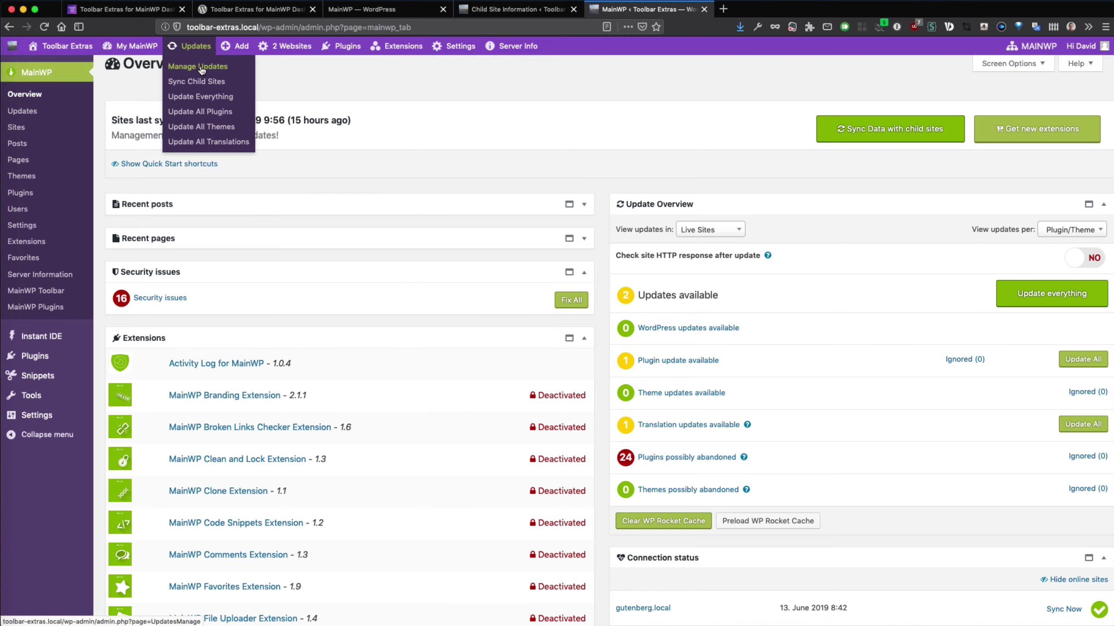
click(191, 87)
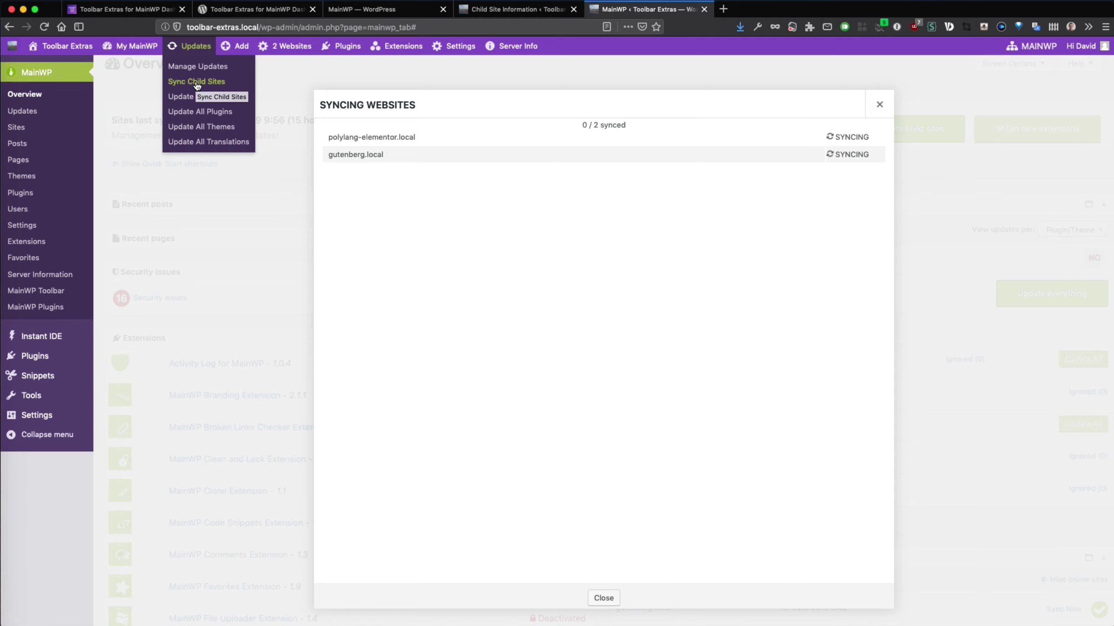
click(879, 104)
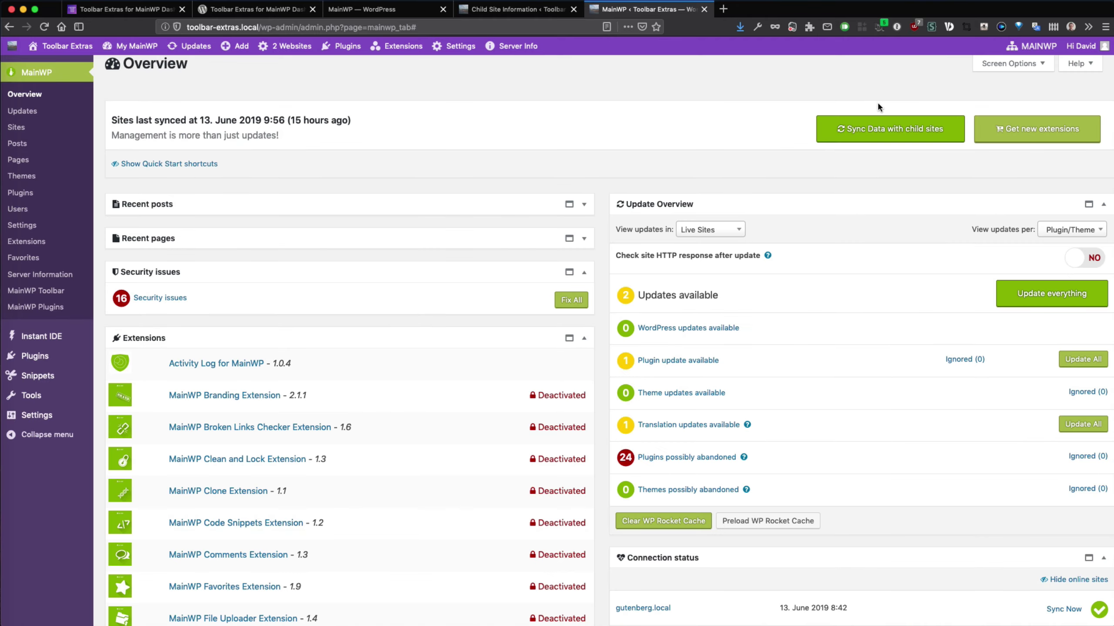
- Run Update Everything from the toolbar's Updates links and confirm the core, plugin, theme and translation updates for gutenberg.local
mouse_move(204, 52)
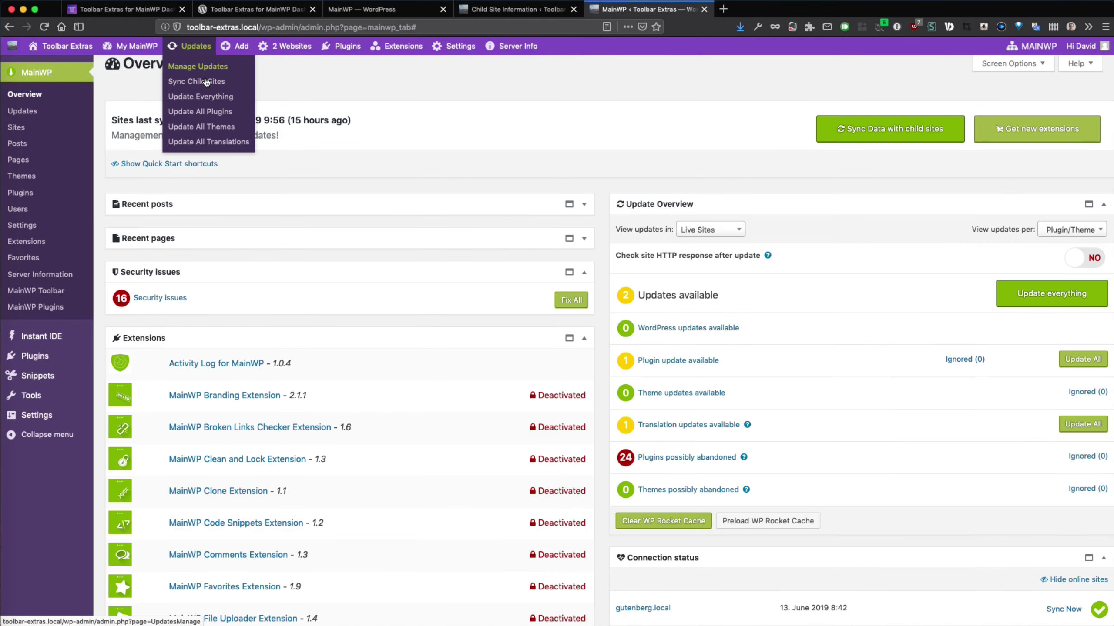
click(193, 100)
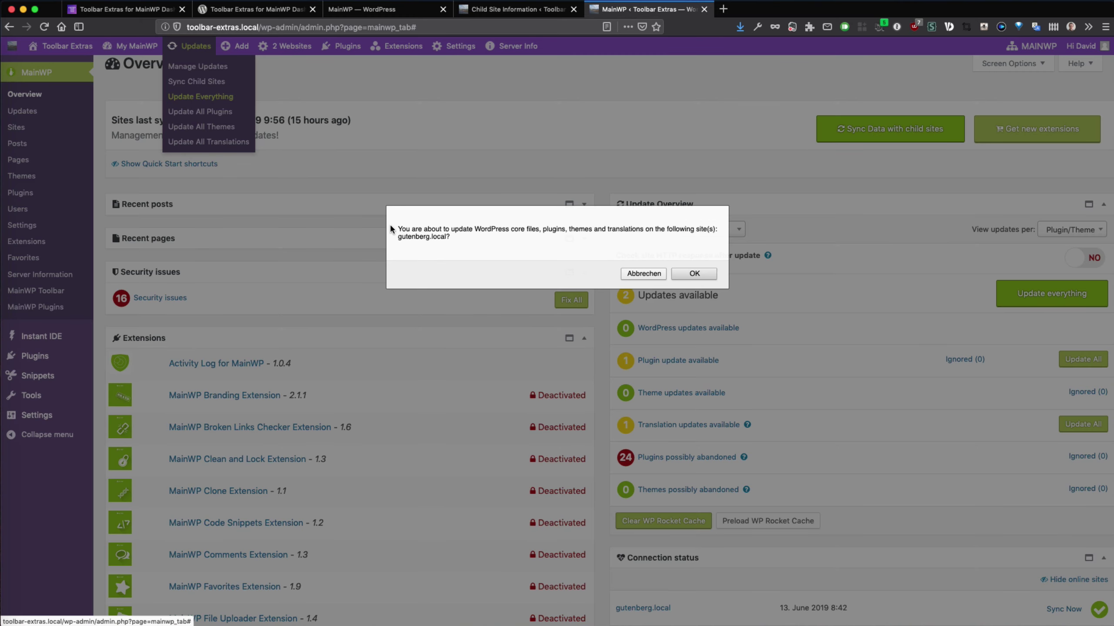
click(686, 277)
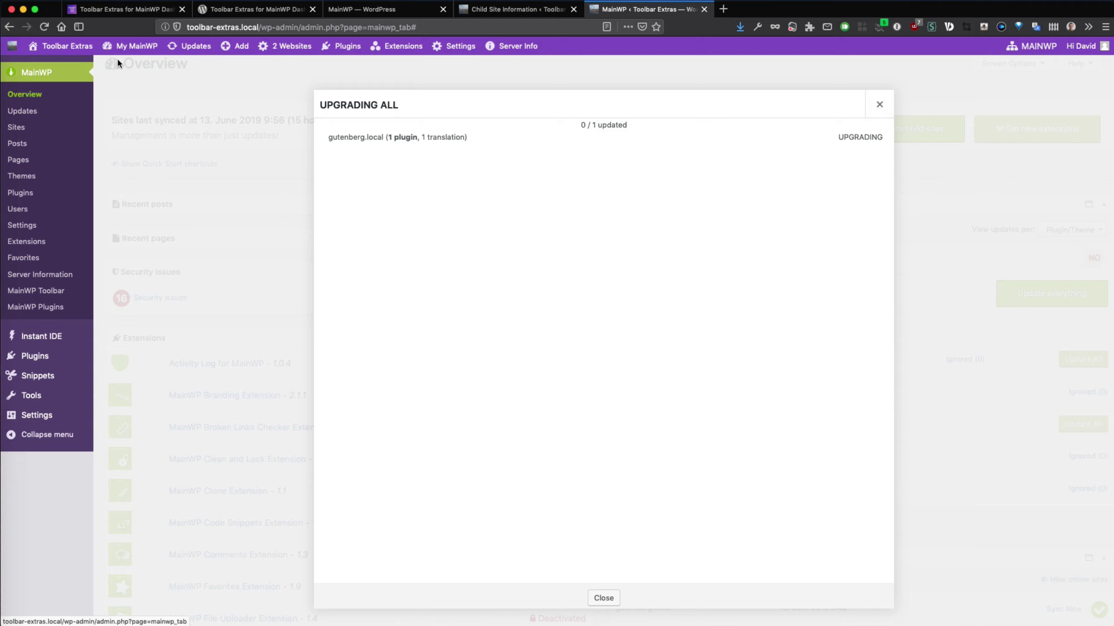
- Open the installed plugins list filtered to MainWP plugins through the MainWP Plugins link
mouse_move(193, 48)
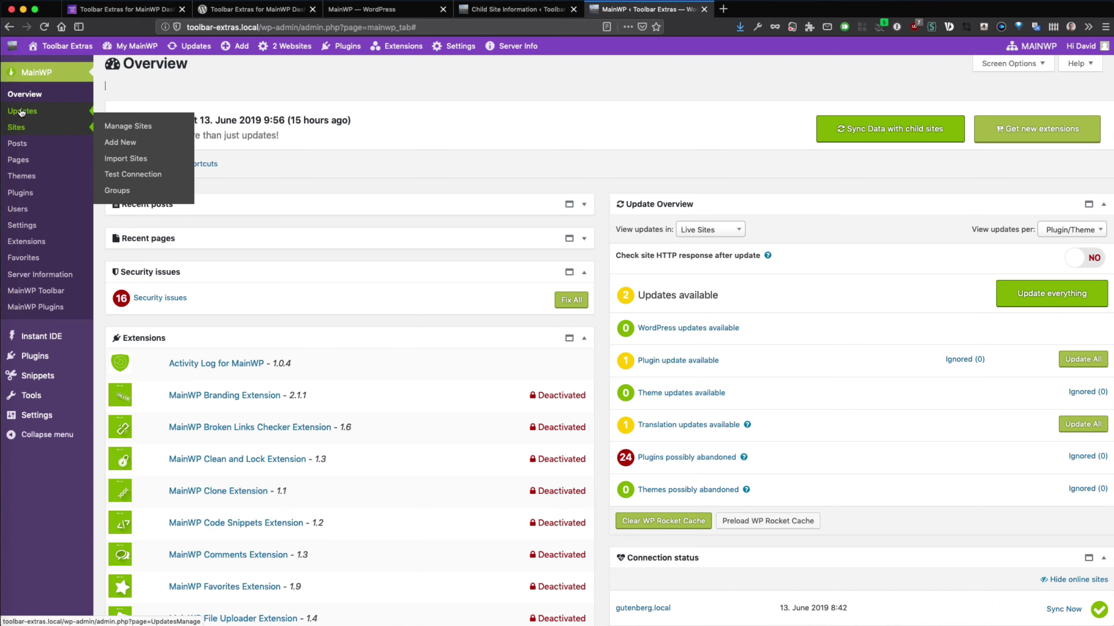
mouse_move(23, 275)
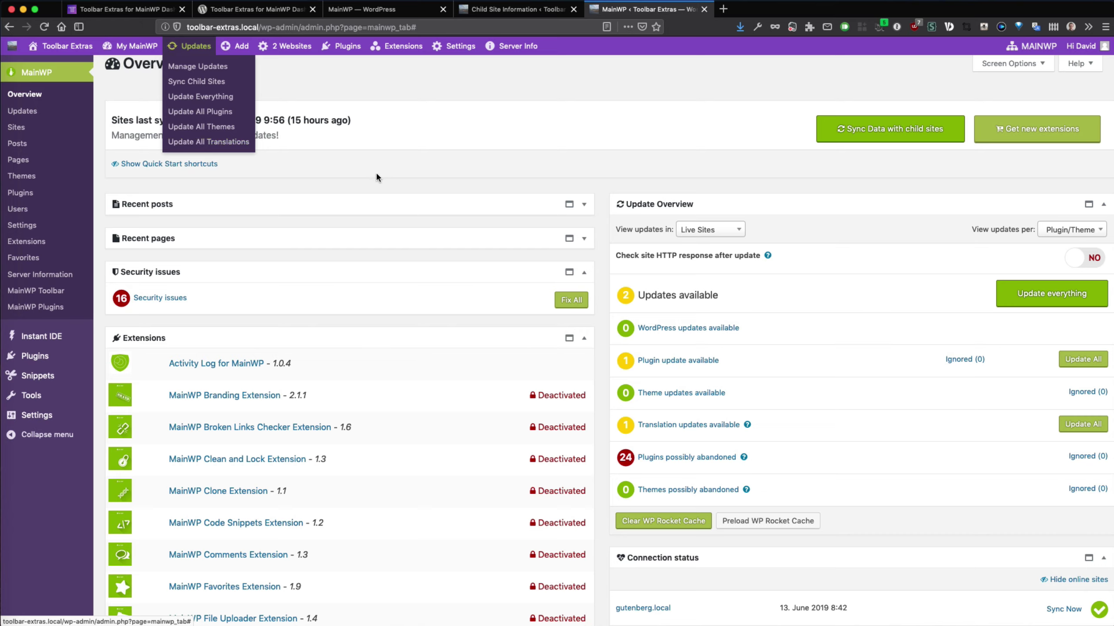
click(30, 307)
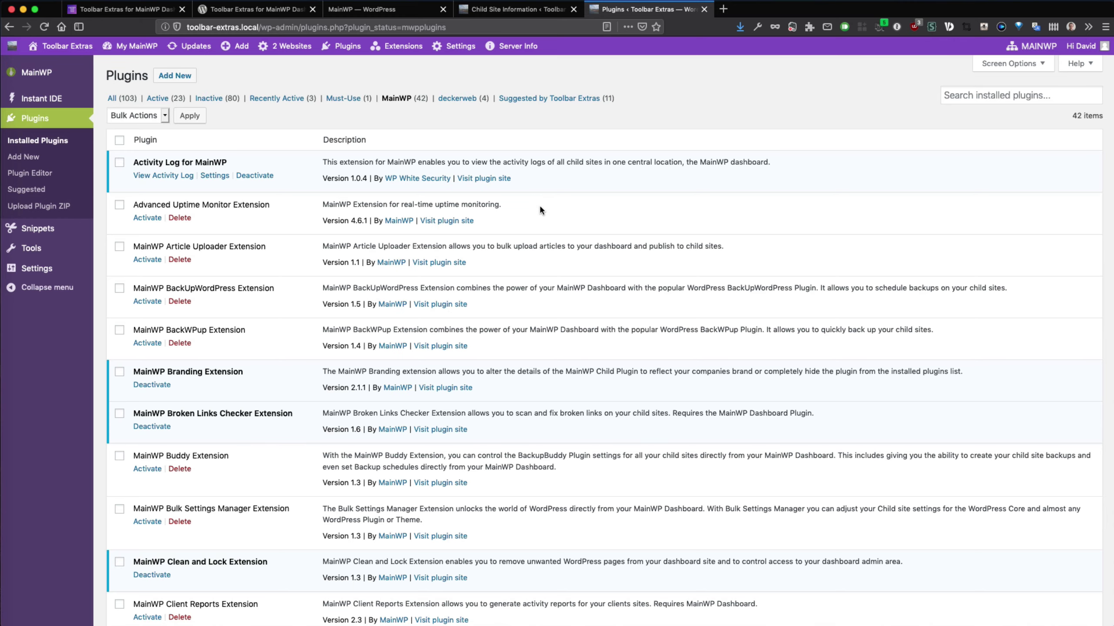
scroll(540, 210, up, 2)
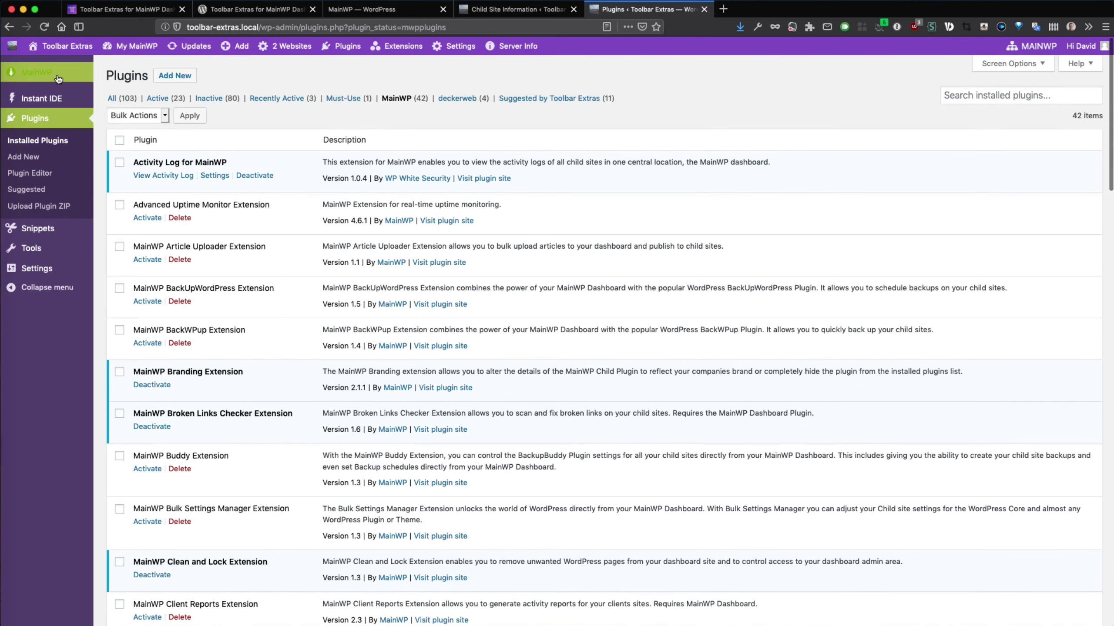
mouse_move(120, 51)
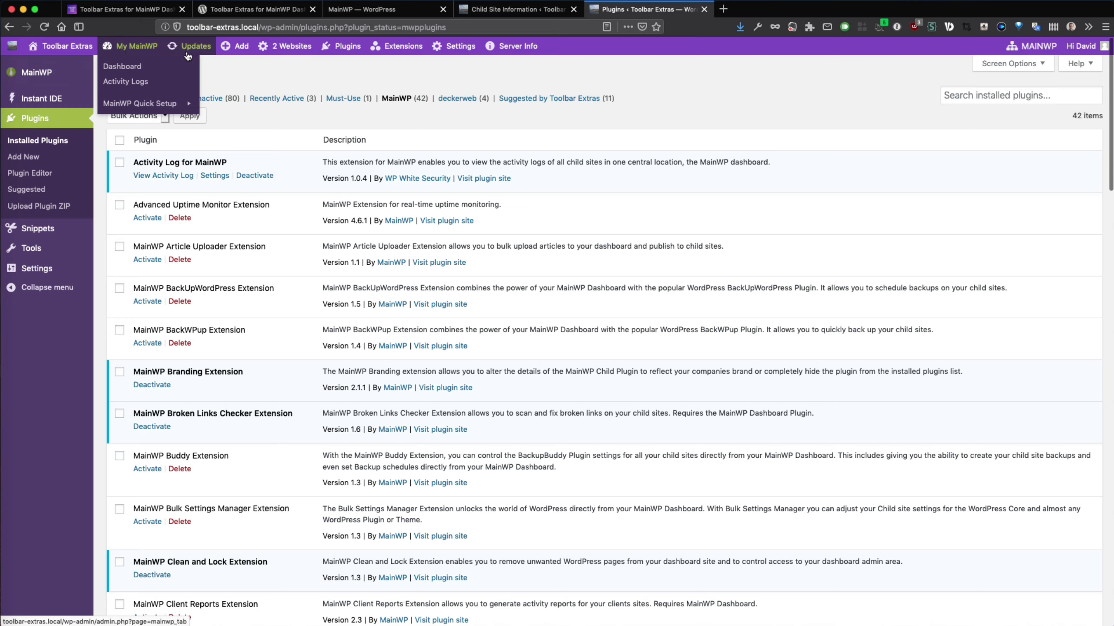
mouse_move(519, 50)
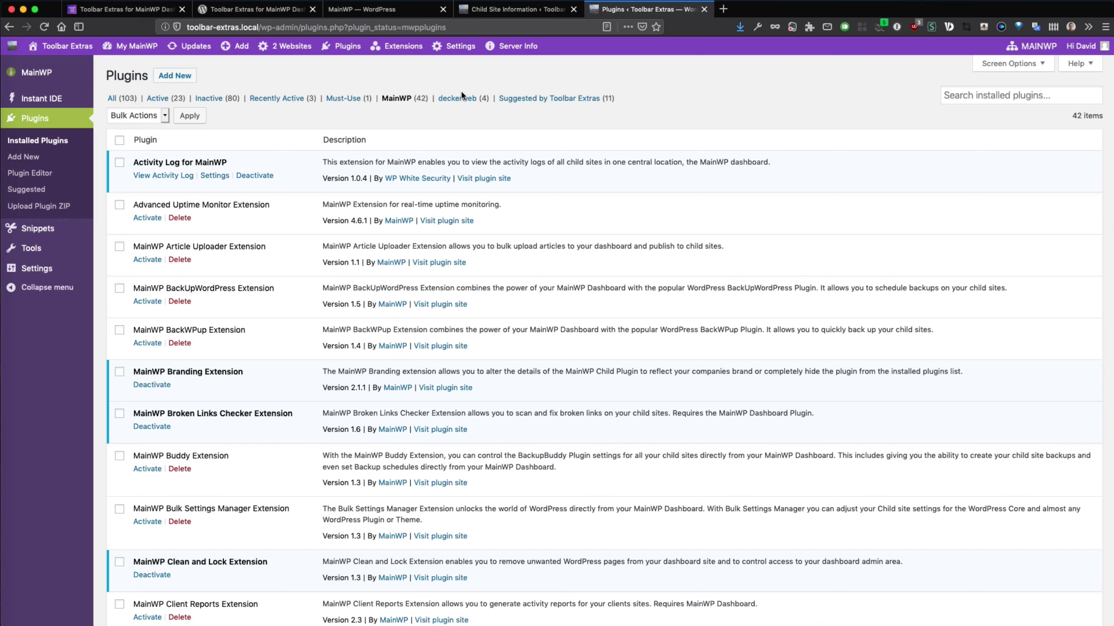
click(1106, 3)
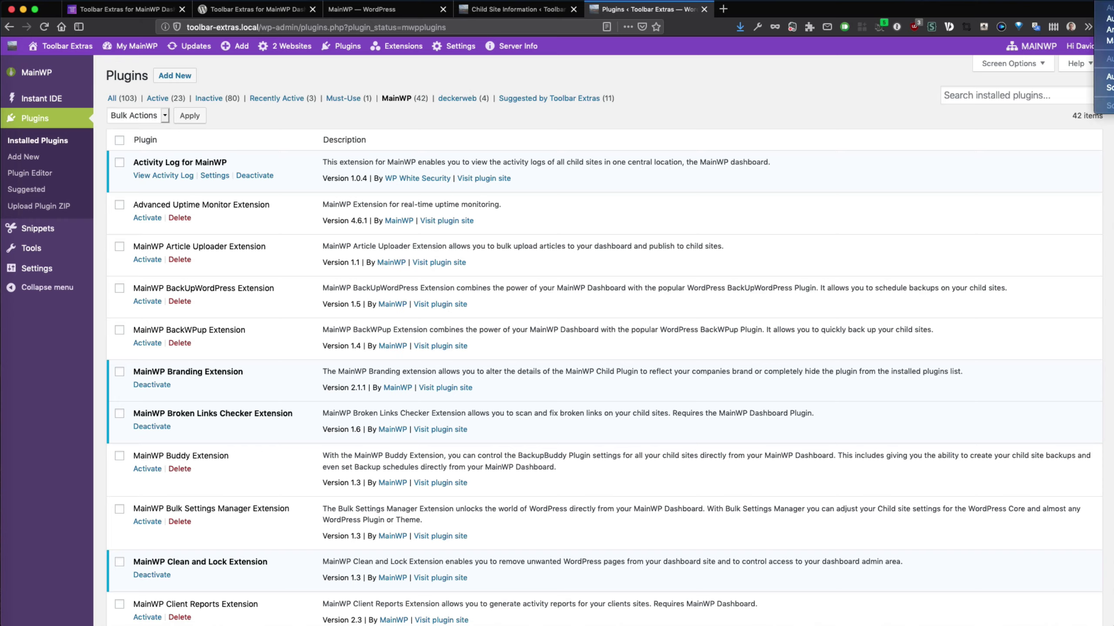